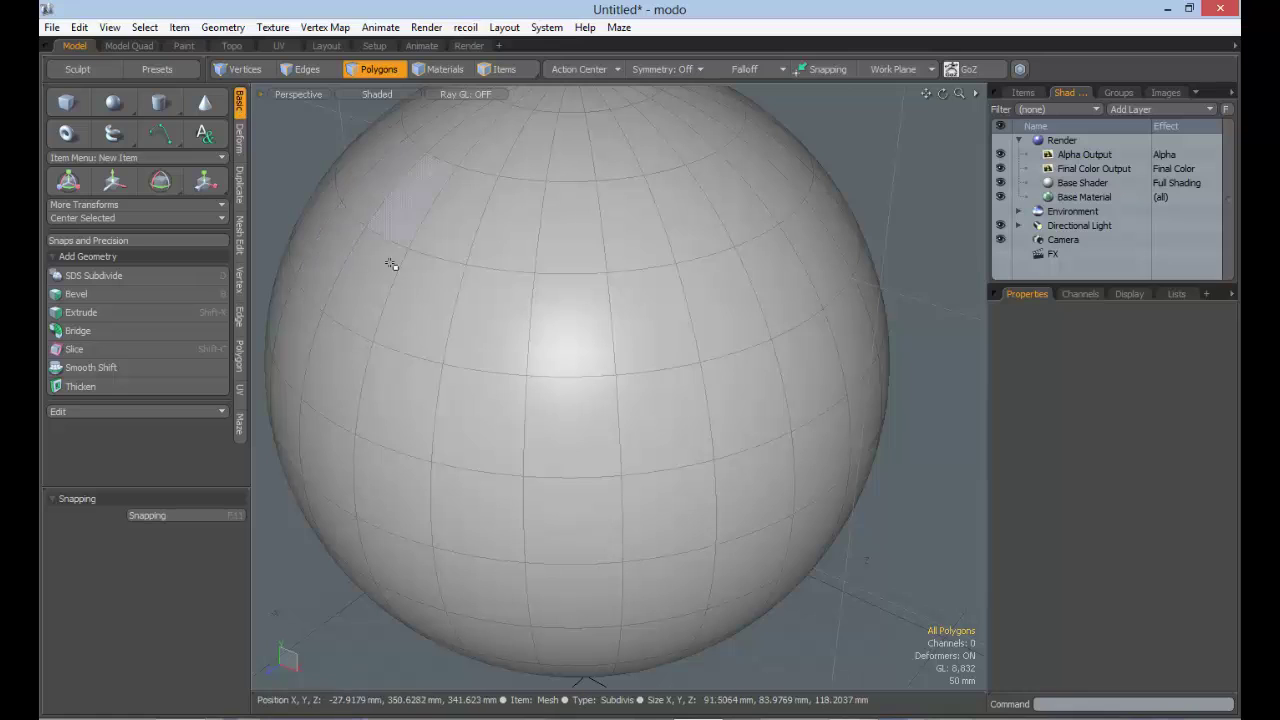
Step: Try selecting neighbouring polygons and single edges on the sphere's upper area, alternating polygon and edge selection and ending in vertex mode
{"action": "left_click_drag", "start_coordinate": [394, 208], "coordinate": [398, 224]}
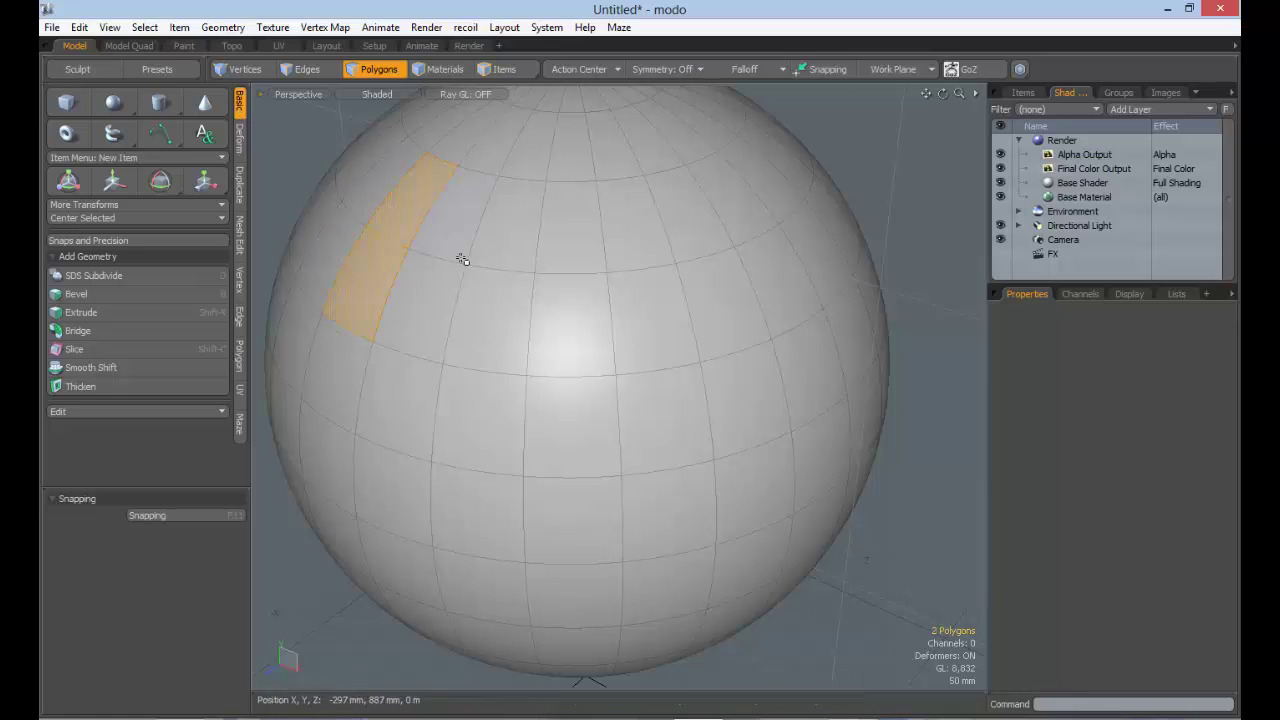
{"action": "left_click", "coordinate": [440, 234]}
{"action": "left_click", "coordinate": [300, 69]}
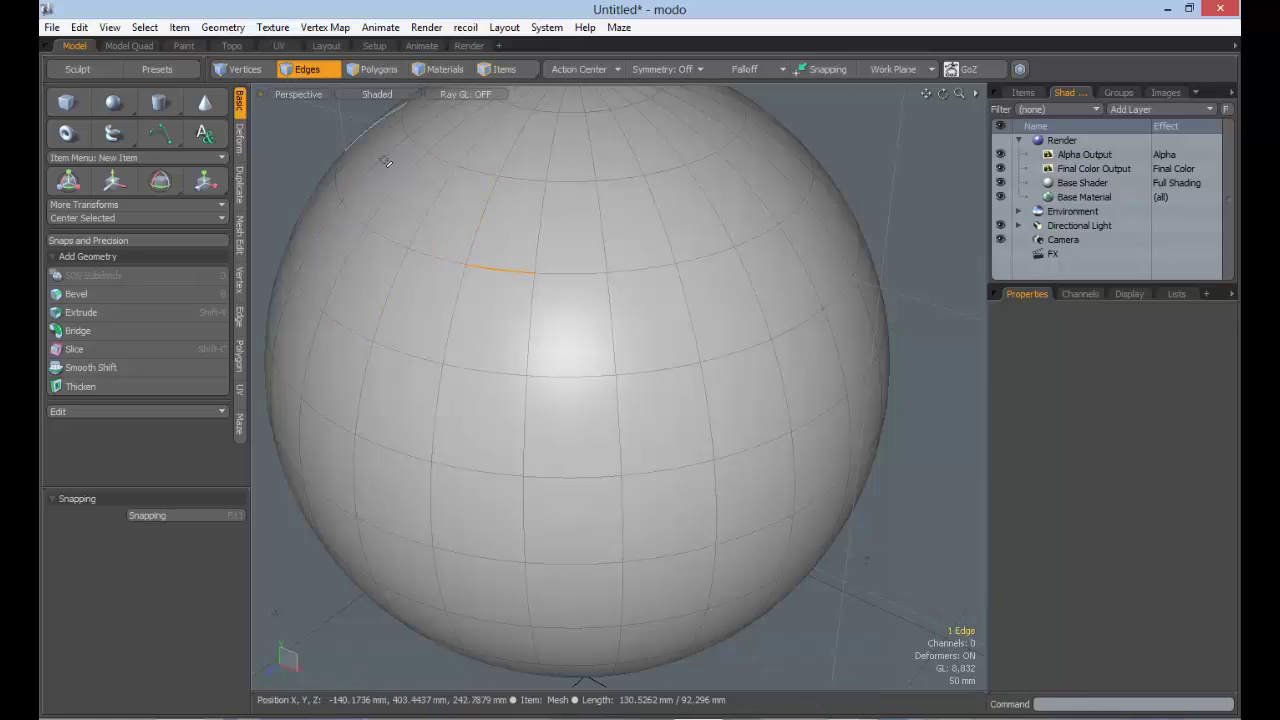
{"action": "left_click", "coordinate": [447, 264]}
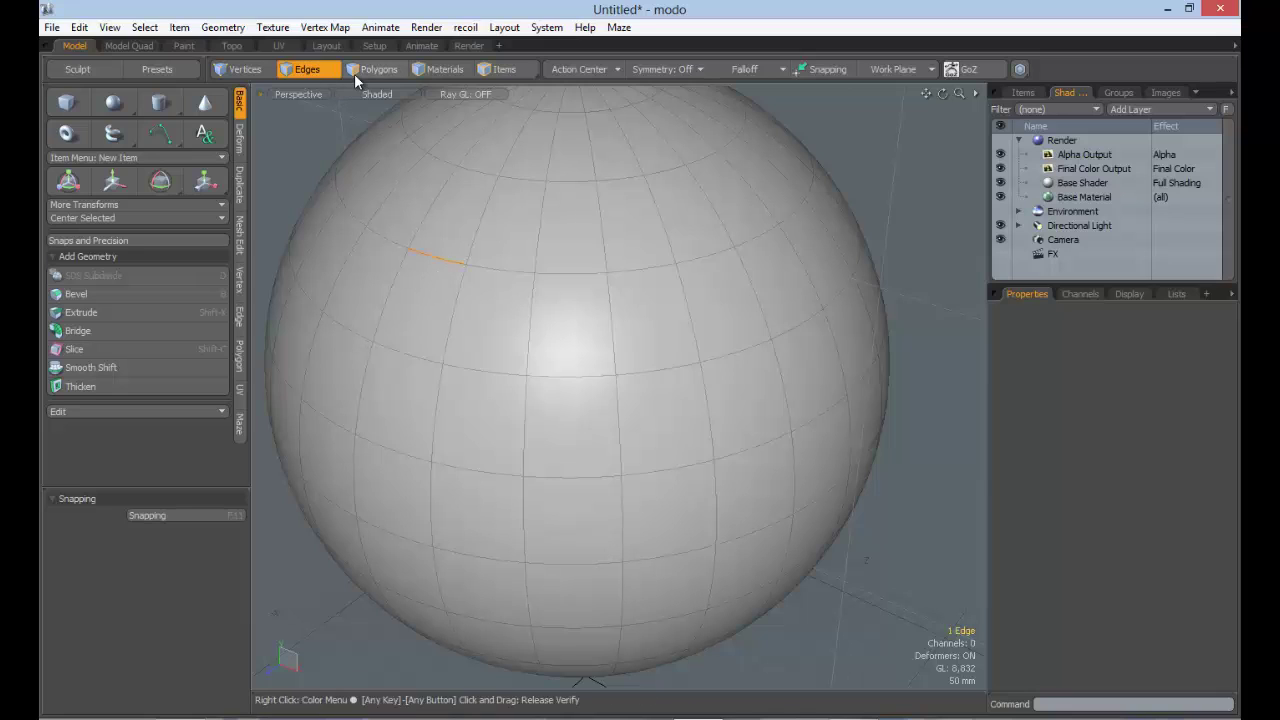
{"action": "left_click", "coordinate": [358, 71]}
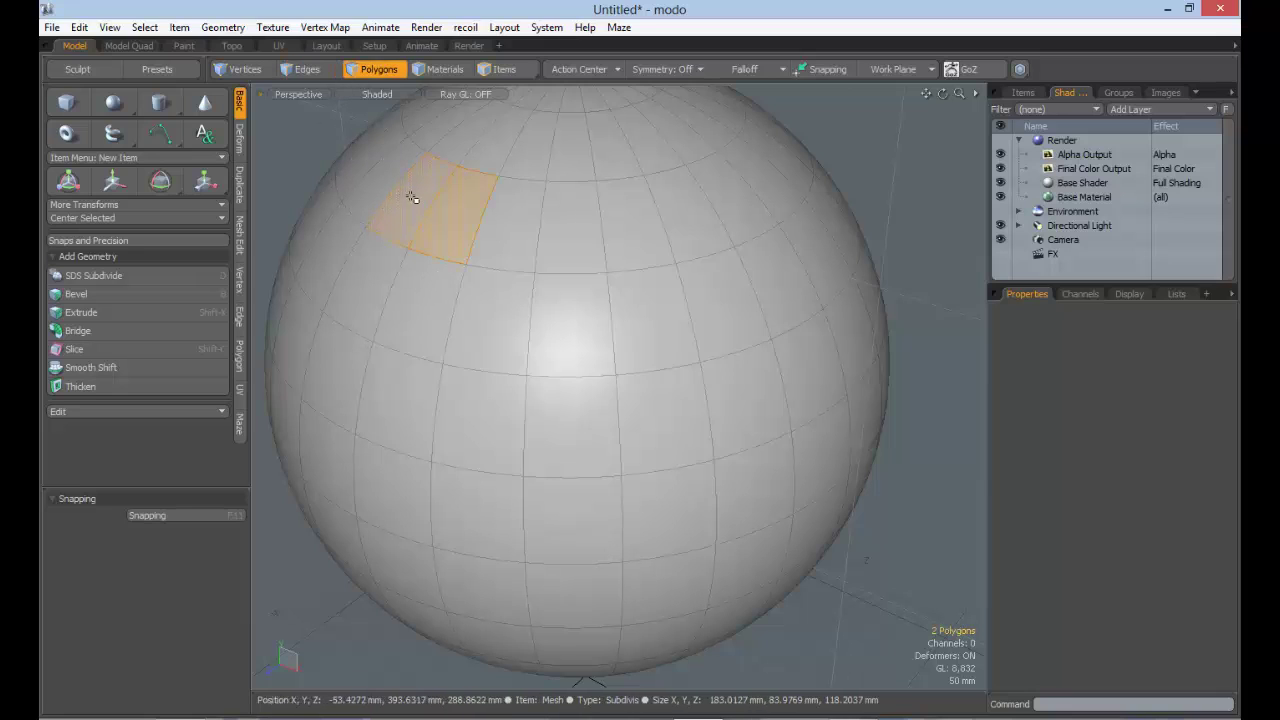
{"action": "left_click", "coordinate": [238, 69]}
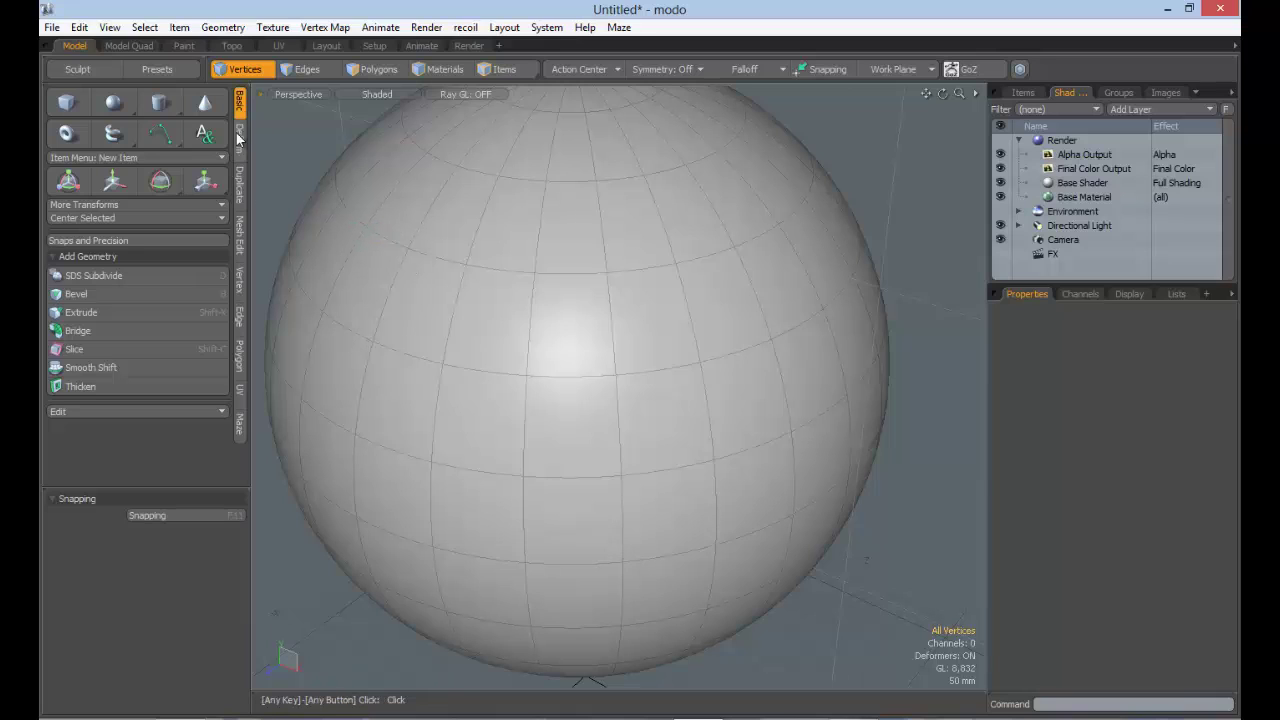
Step: Look through the vertex, edge, polygon and mesh-editing tool sets, and return to the basic tools
{"action": "left_click", "coordinate": [239, 280]}
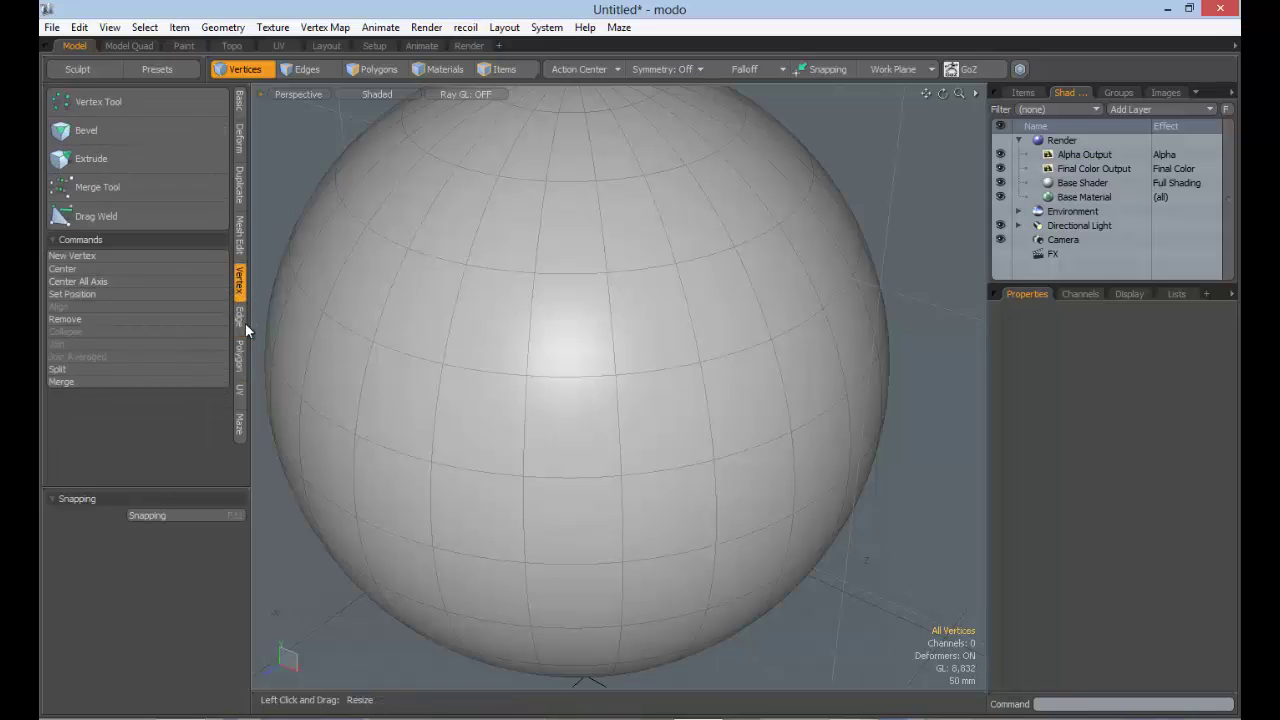
{"action": "left_click", "coordinate": [243, 316]}
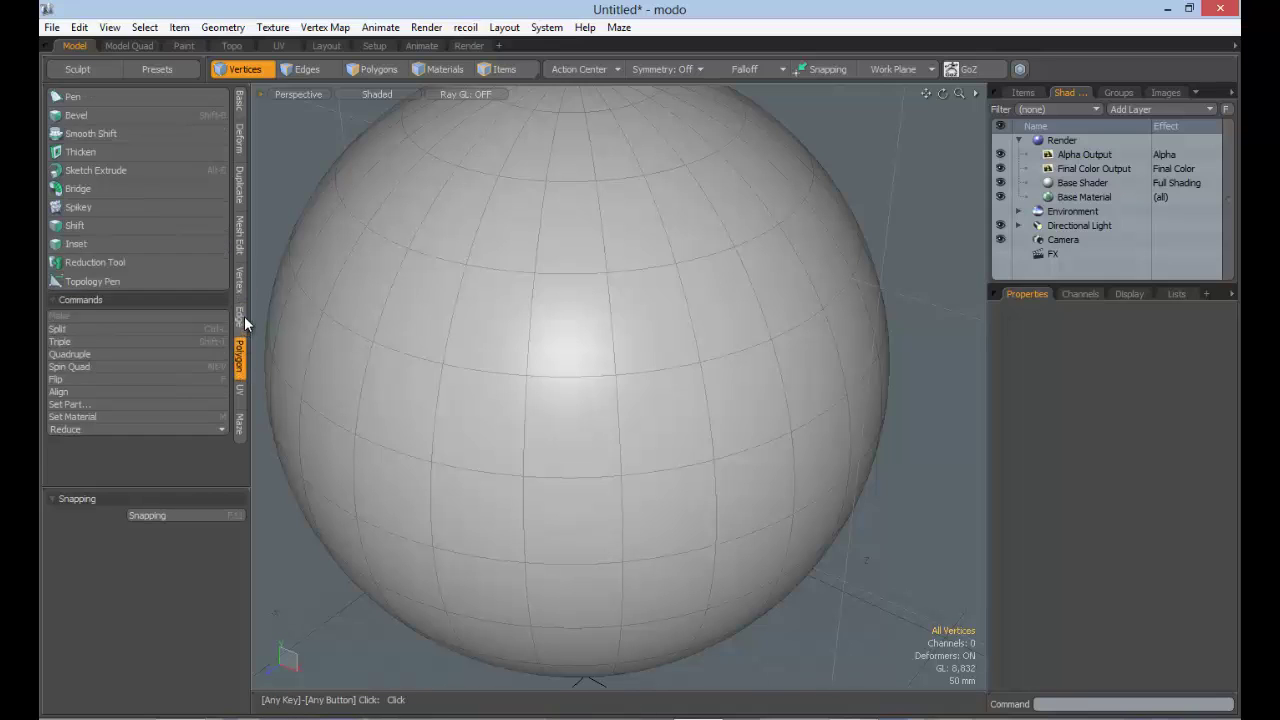
{"action": "left_click", "coordinate": [239, 297]}
{"action": "left_click", "coordinate": [240, 312]}
{"action": "left_click", "coordinate": [240, 345]}
{"action": "left_click", "coordinate": [241, 318]}
{"action": "left_click", "coordinate": [241, 284]}
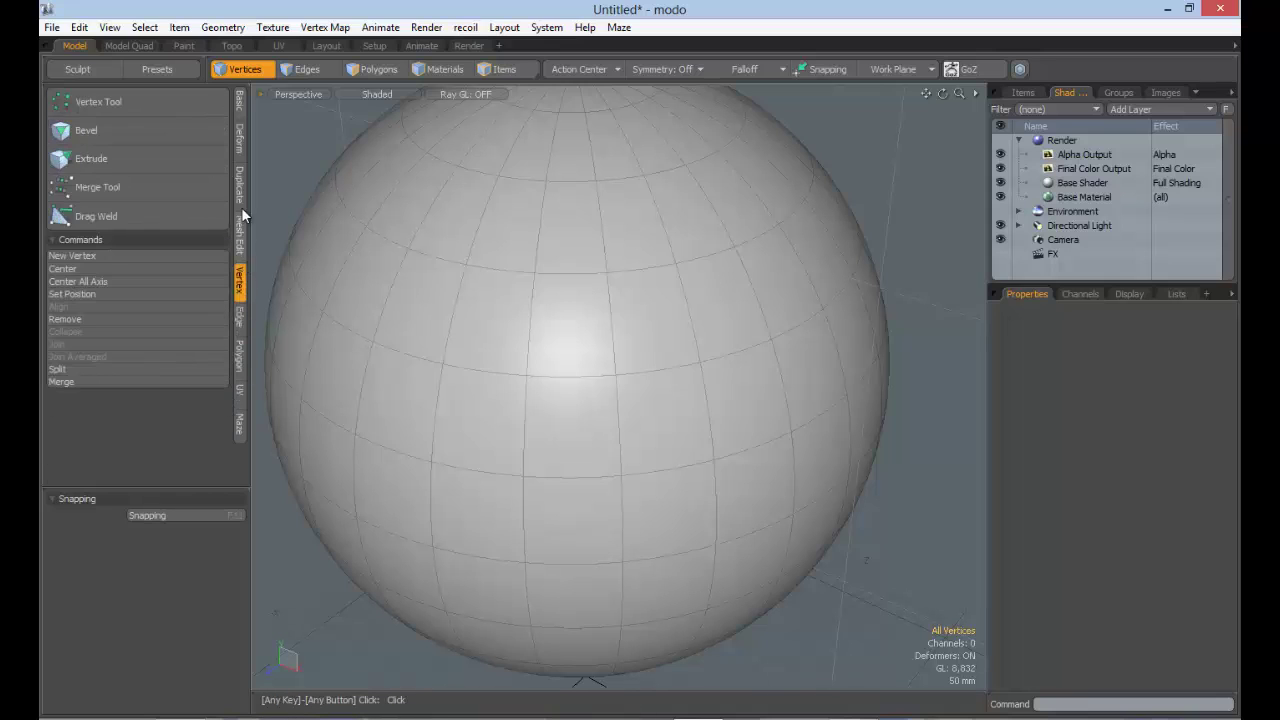
{"action": "left_click", "coordinate": [242, 240]}
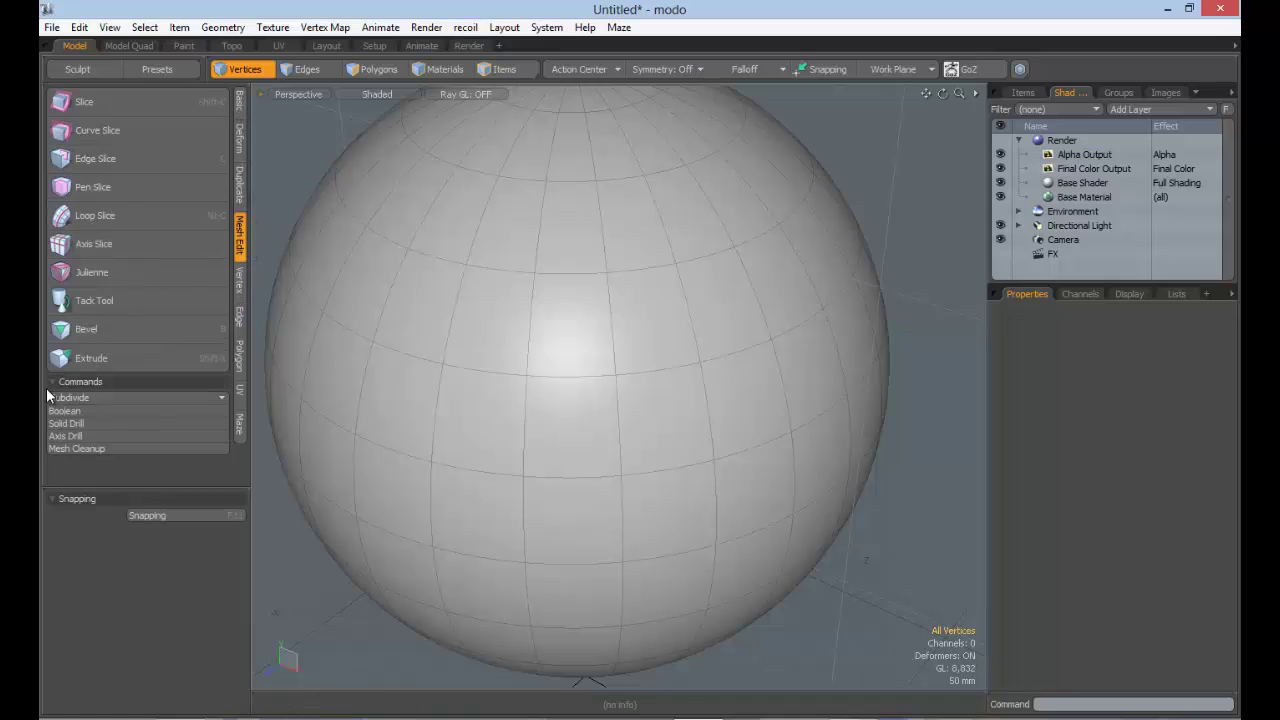
{"action": "left_click", "coordinate": [240, 103]}
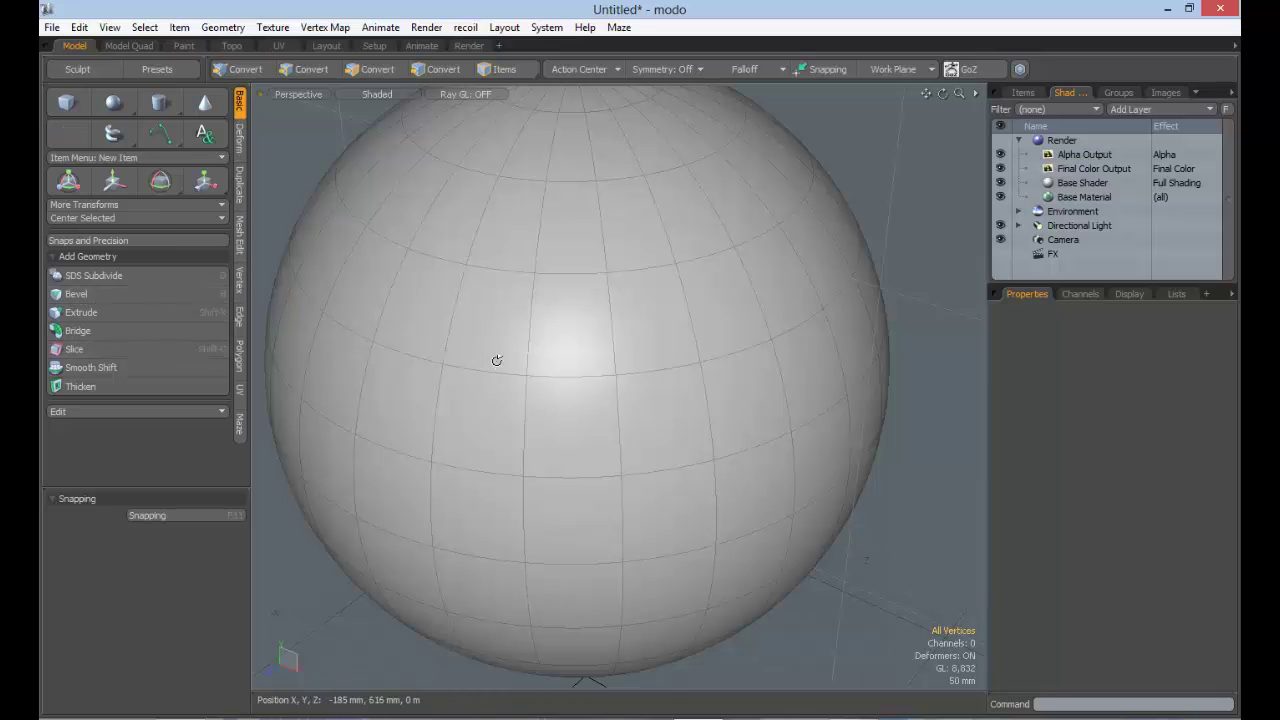
Step: Activate Bevel in vertex mode with nothing selected, view its settings, and drop the tool
{"action": "mouse_move", "coordinate": [497, 360]}
{"action": "left_mouse_down", "text": "alt"}
{"action": "mouse_move", "coordinate": [460, 351]}
{"action": "mouse_move", "coordinate": [502, 350]}
{"action": "mouse_move", "coordinate": [443, 351]}
{"action": "mouse_move", "coordinate": [478, 348]}
{"action": "left_mouse_up", "text": "alt"}
{"action": "key", "text": "b"}
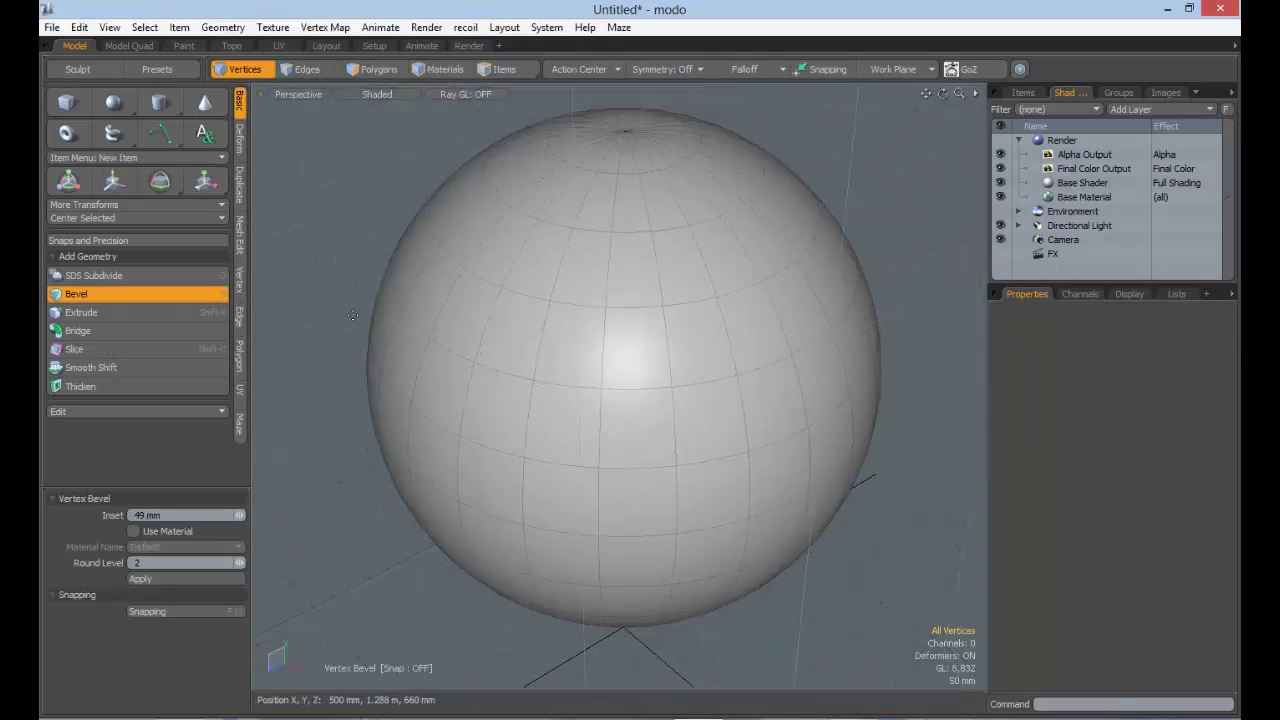
{"action": "key", "text": "space"}
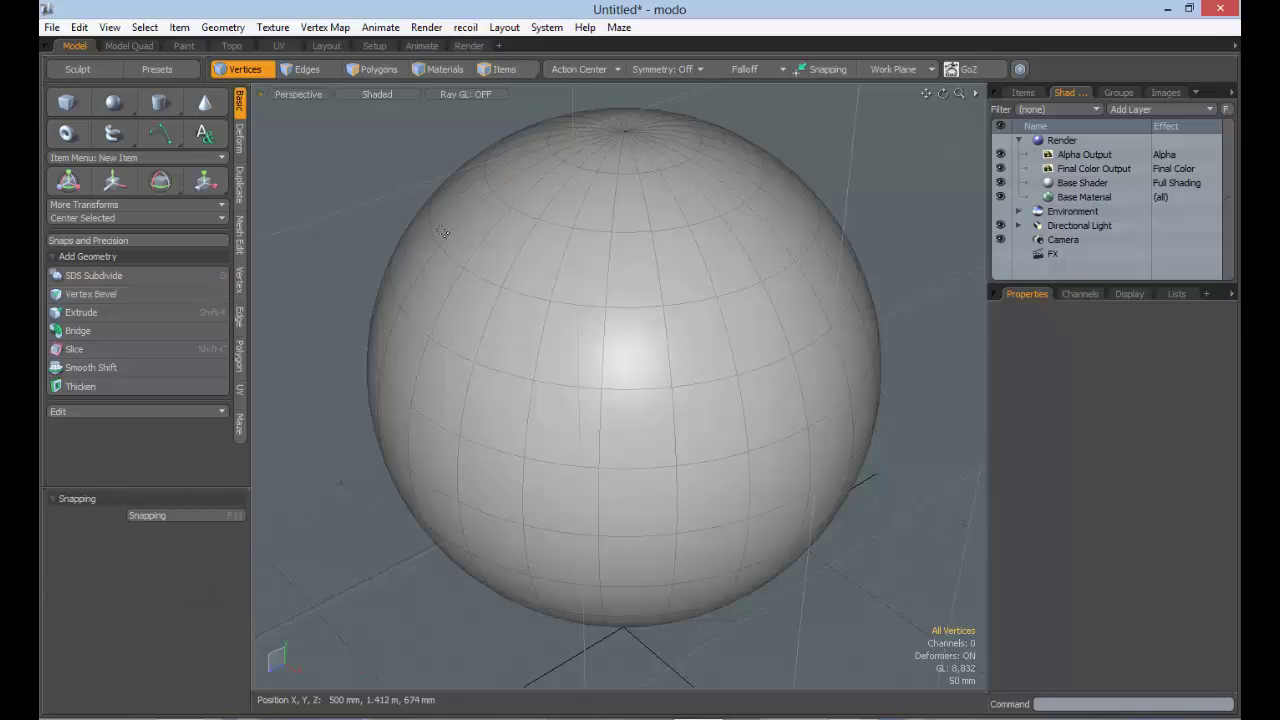
Step: Select two polygons one above the other on the sphere and a single edge in edge mode, and return to polygon mode
{"action": "left_click", "coordinate": [371, 69]}
{"action": "left_click", "coordinate": [477, 296]}
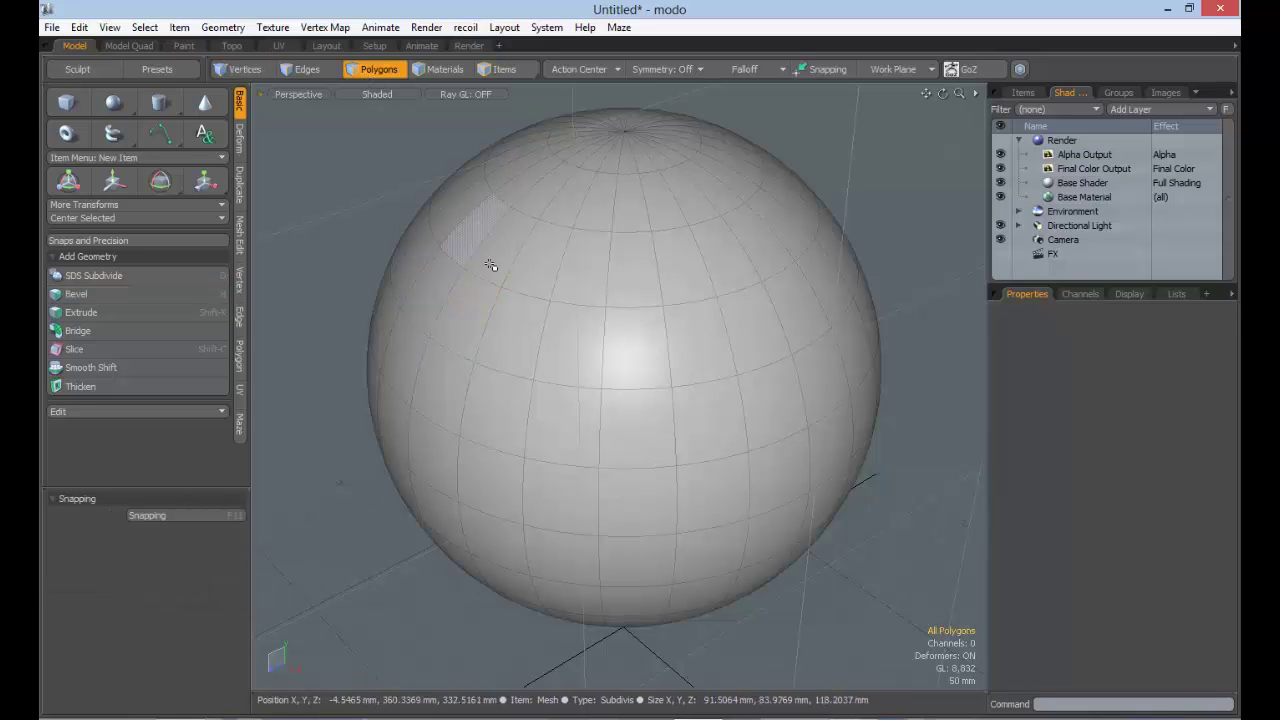
{"action": "left_click_drag", "start_coordinate": [489, 263], "coordinate": [477, 294]}
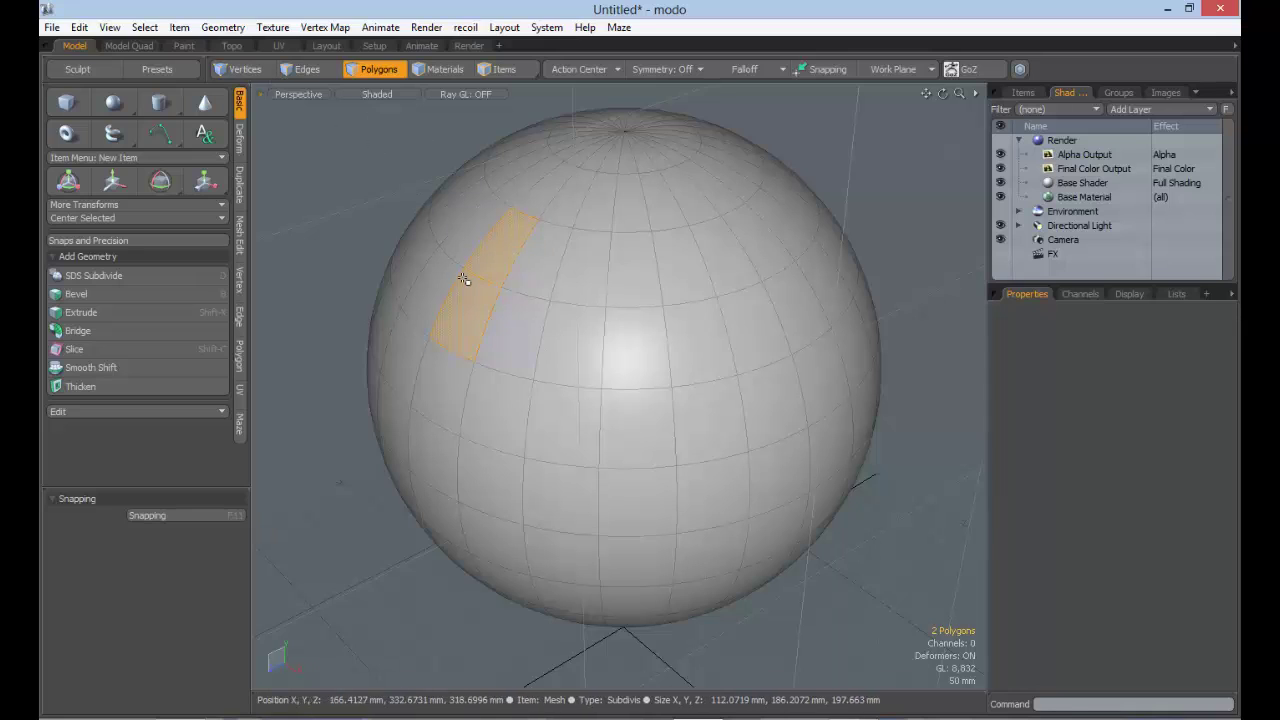
{"action": "left_click", "coordinate": [302, 70]}
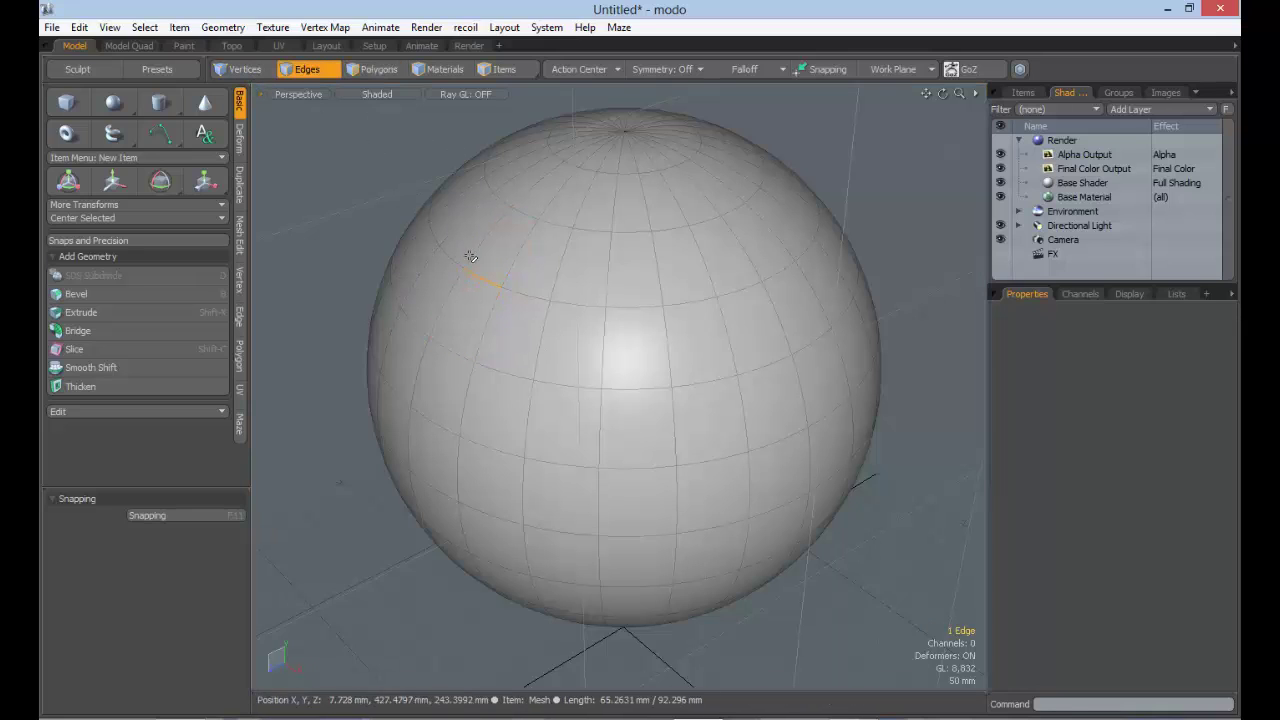
{"action": "key", "text": "3"}
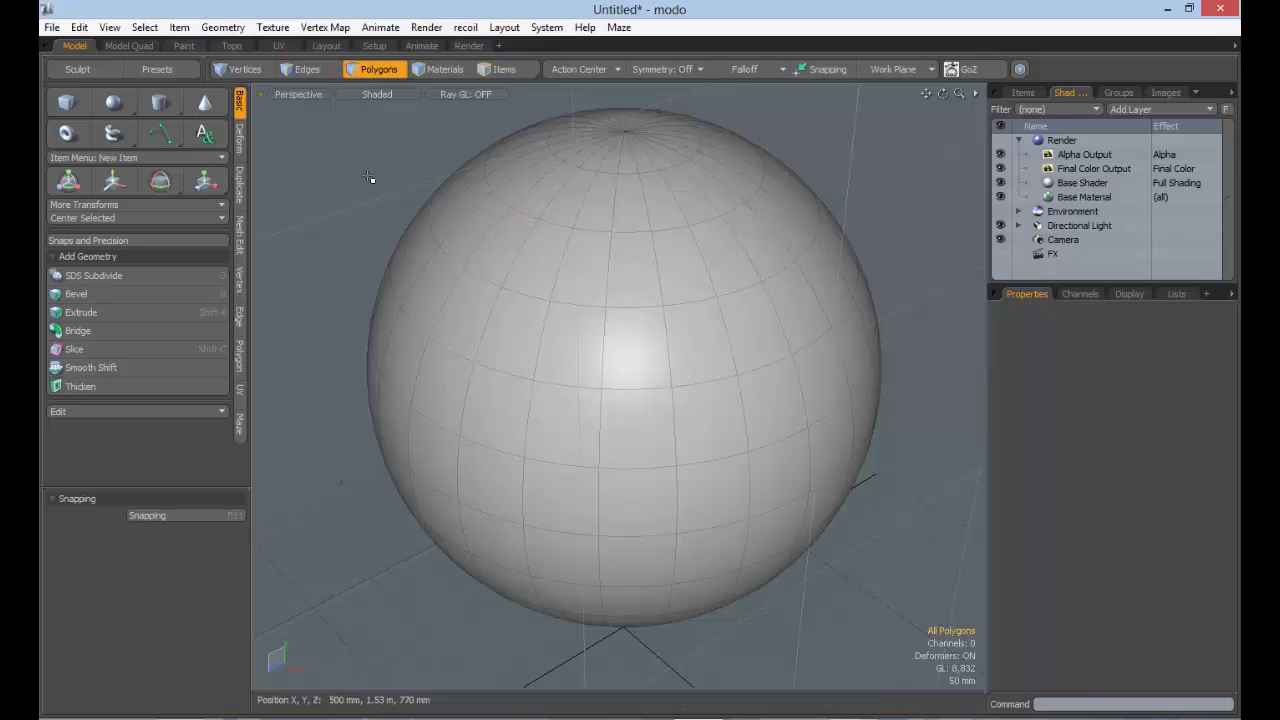
Step: Select one polygon on the sphere's upper area, view the polygon Bevel settings, and drop the tool
{"action": "left_click", "coordinate": [499, 262]}
{"action": "key", "text": "b"}
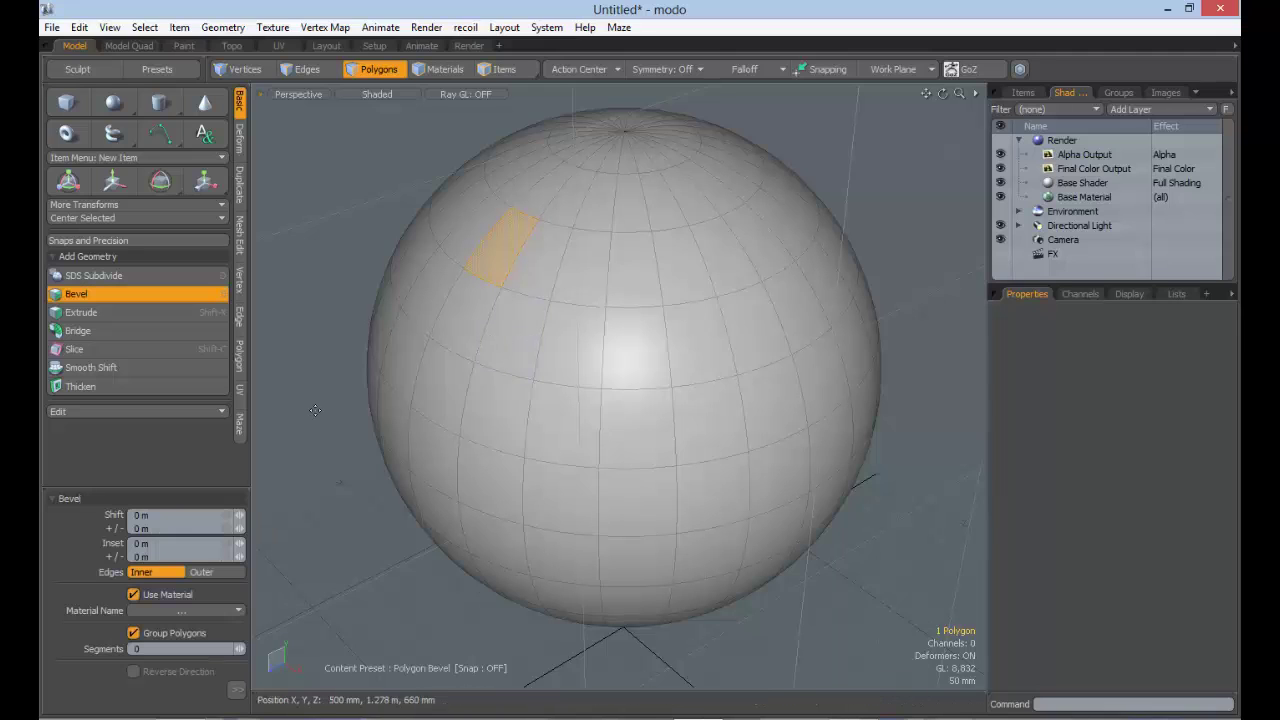
{"action": "key", "text": "space"}
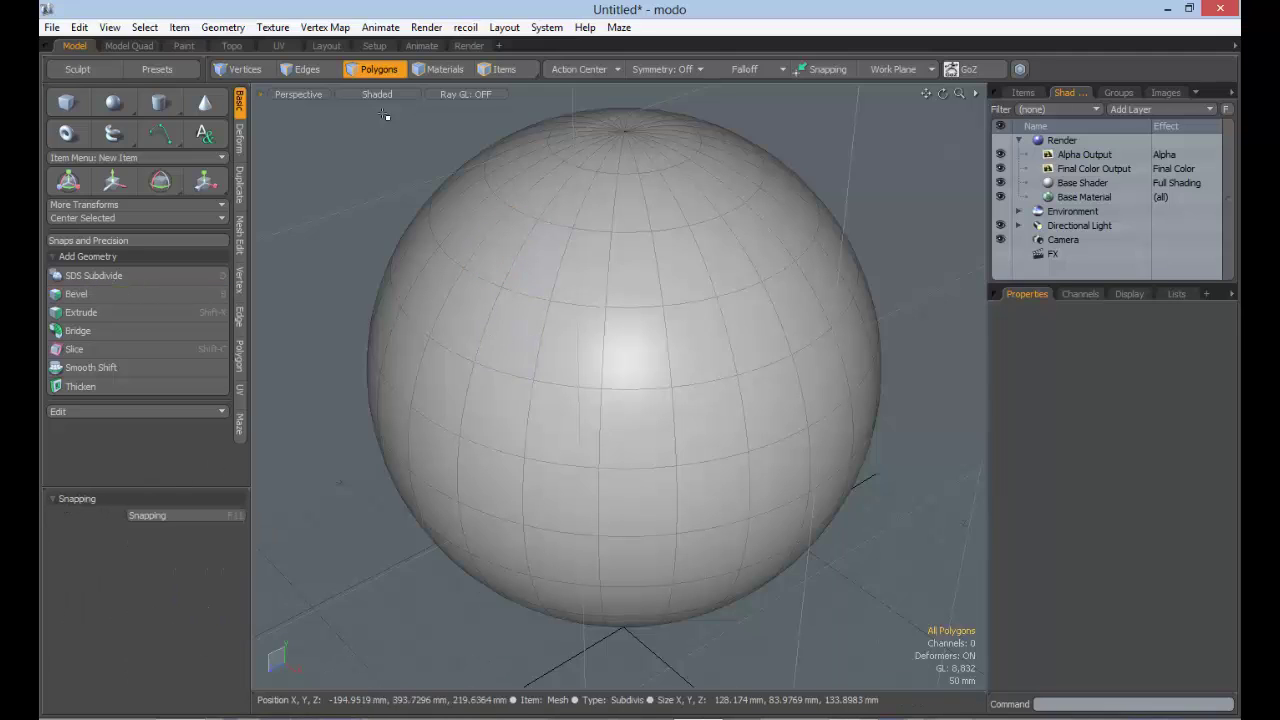
Step: Select a single vertex on the sphere's upper area, view the Vertex Bevel settings, and drop the tool
{"action": "left_click", "coordinate": [246, 69]}
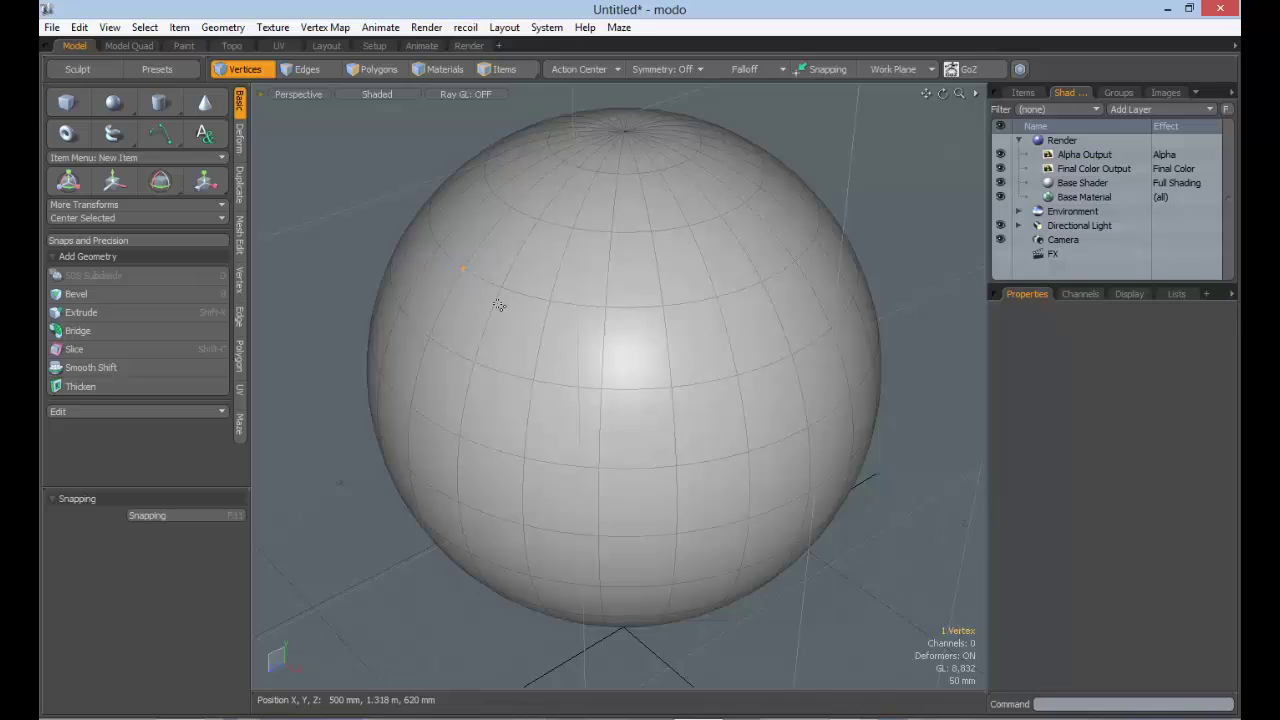
{"action": "key", "text": "b"}
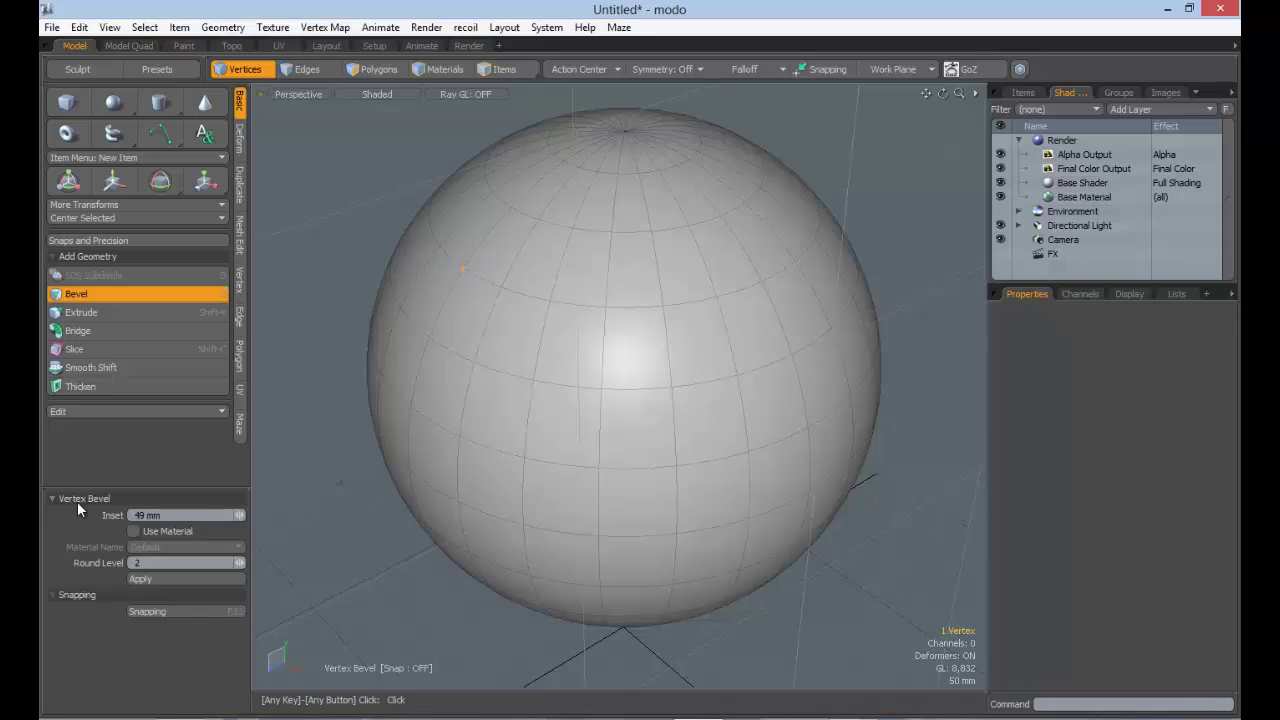
{"action": "key", "text": "space"}
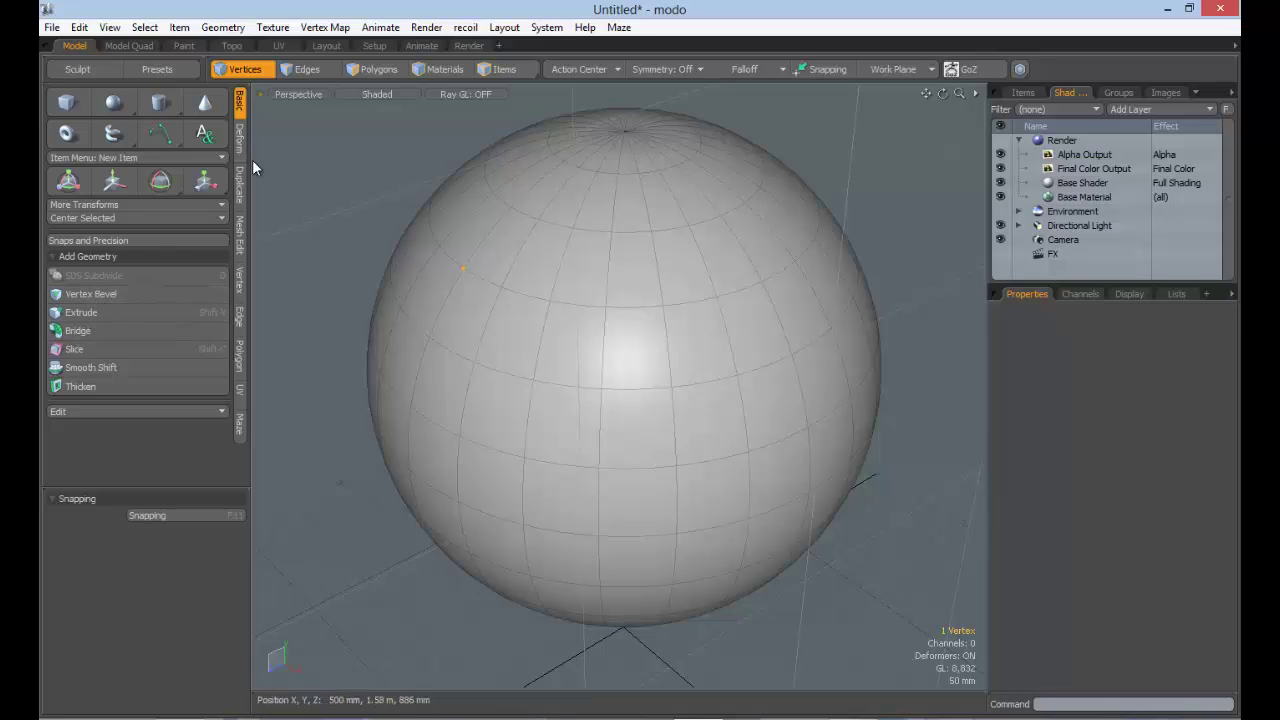
Step: Show the mesh-editing tools and compare the Bevel tool in vertex, edge and polygon modes
{"action": "left_click", "coordinate": [239, 232]}
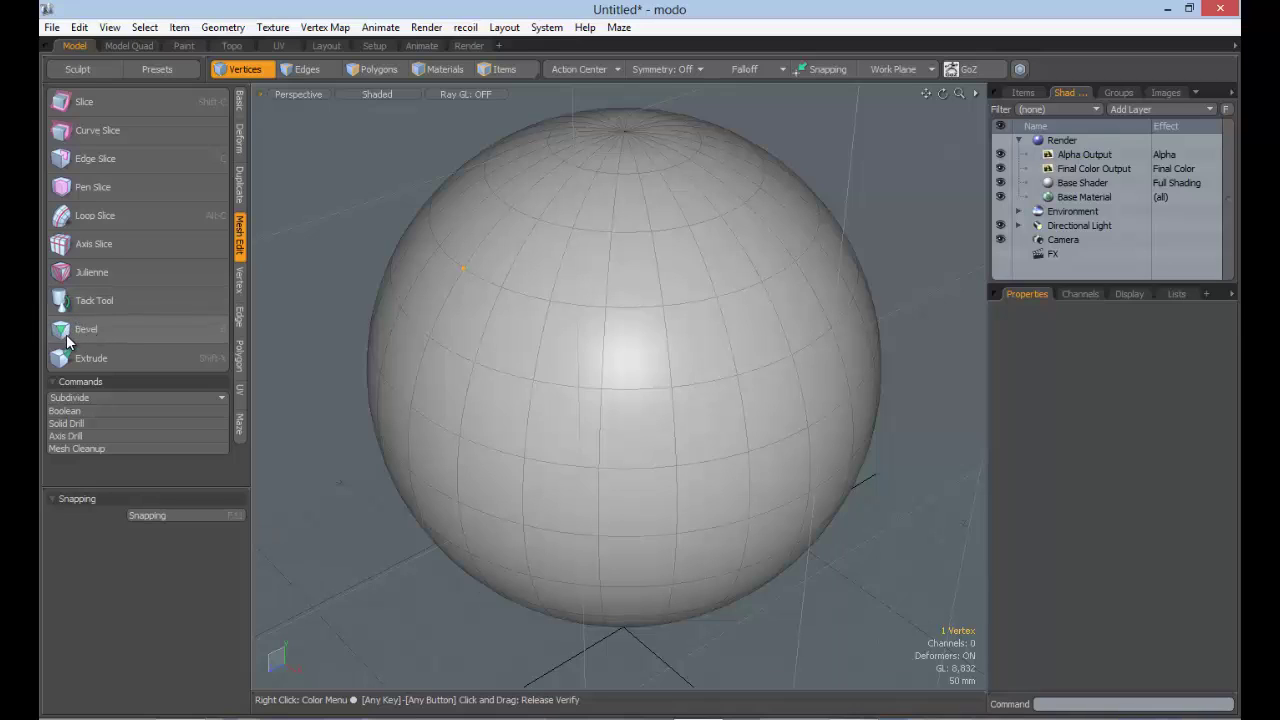
{"action": "left_click", "coordinate": [296, 69]}
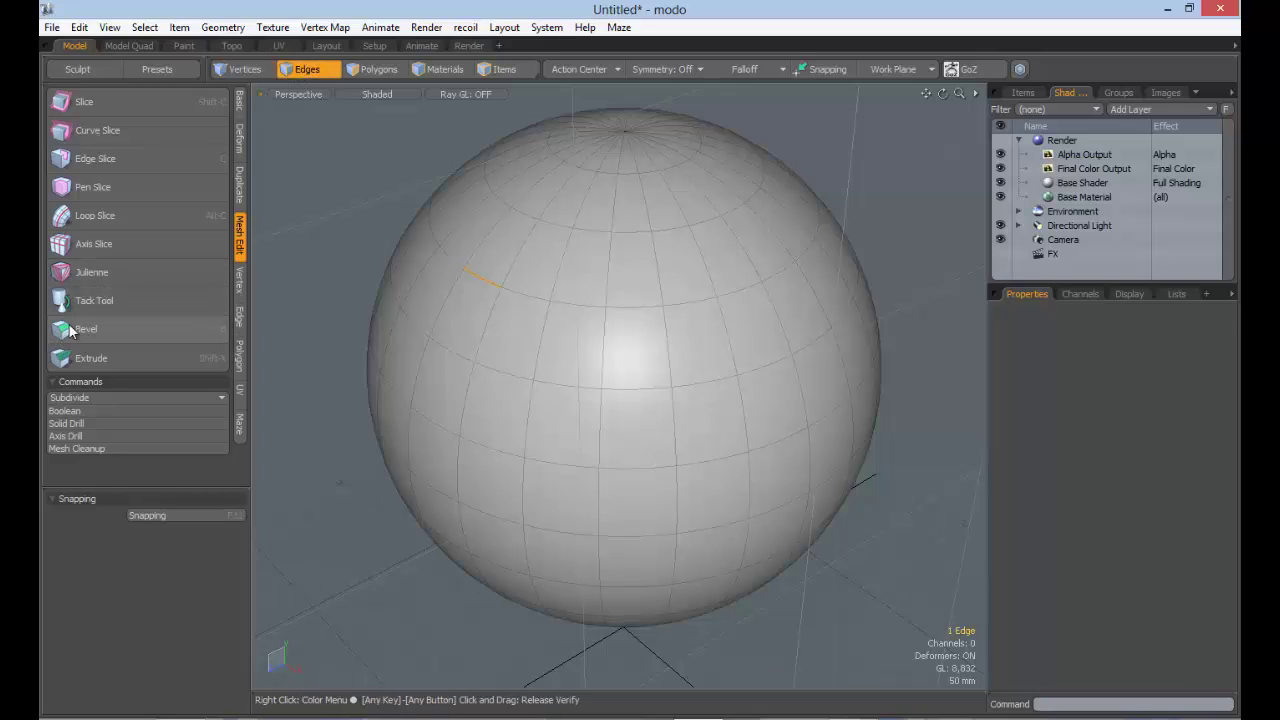
{"action": "left_click", "coordinate": [358, 71]}
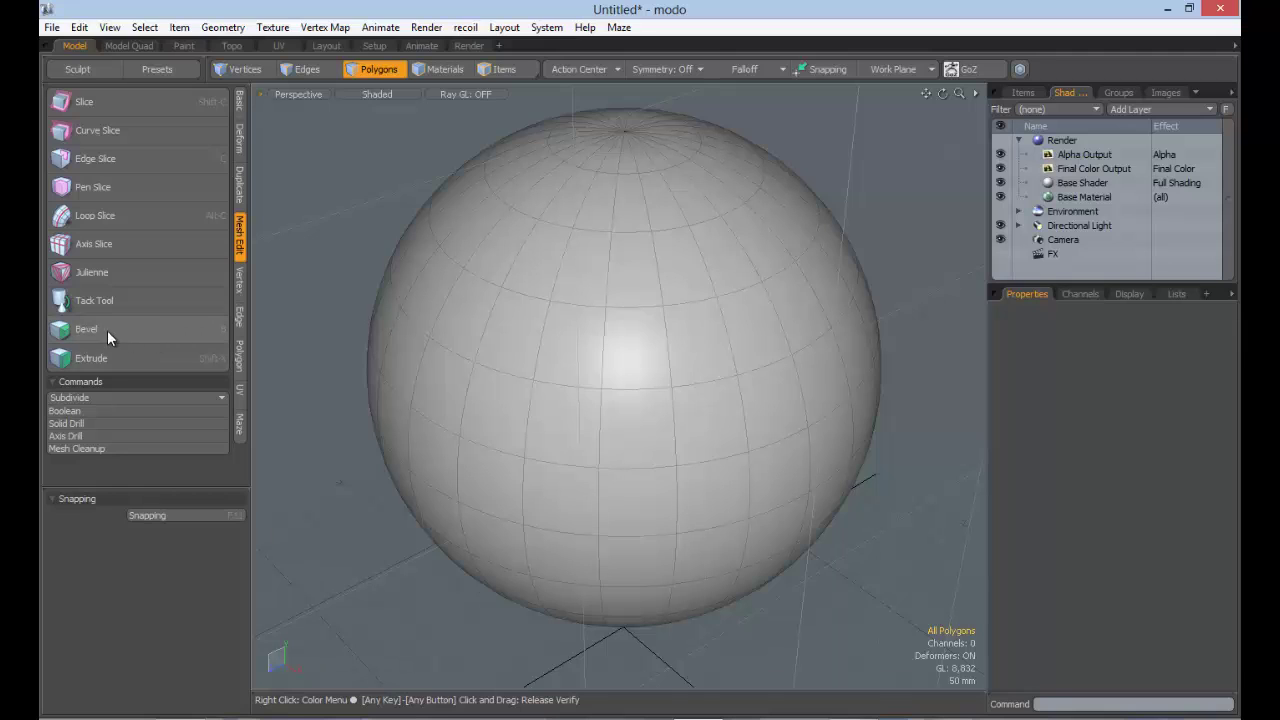
Step: Cycle repeatedly through the vertex, edge, polygon and material selection modes to compare the available mesh-editing tools, ending in vertex mode
{"action": "left_click", "coordinate": [464, 317]}
{"action": "left_click", "coordinate": [312, 72]}
{"action": "left_click", "coordinate": [250, 70]}
{"action": "left_click", "coordinate": [315, 72]}
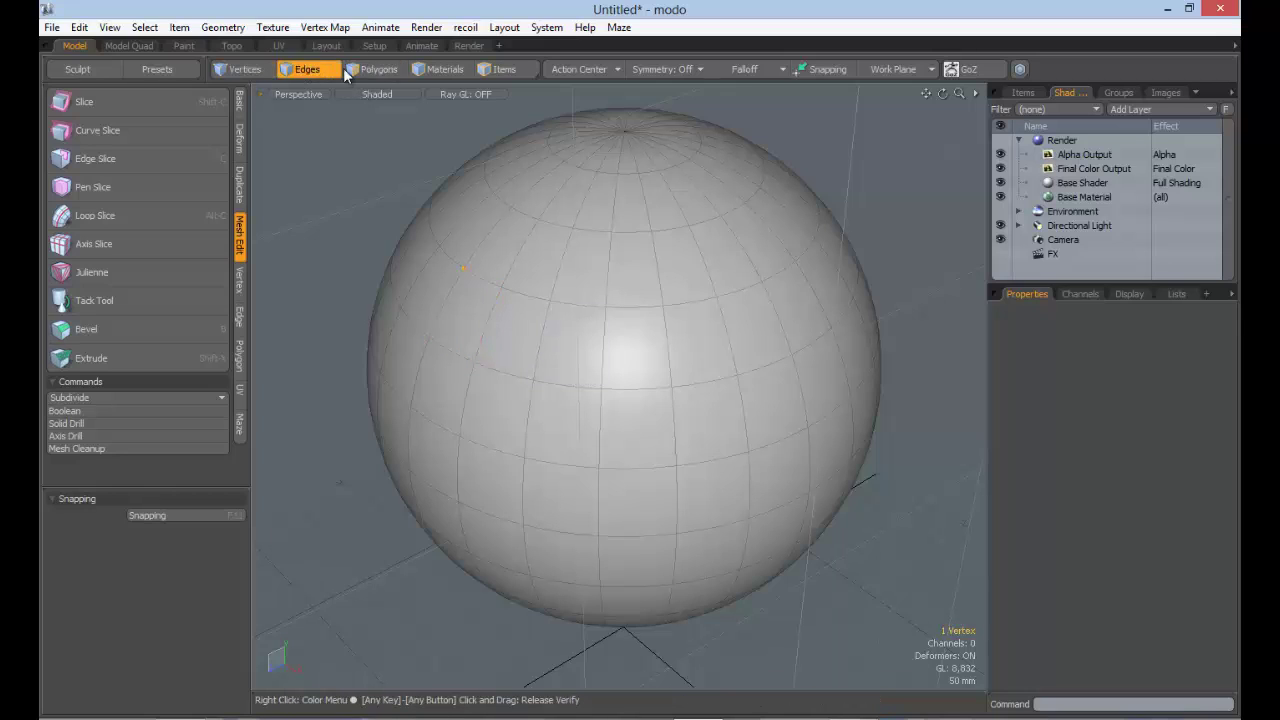
{"action": "left_click", "coordinate": [376, 72]}
{"action": "left_click", "coordinate": [446, 70]}
{"action": "left_click", "coordinate": [378, 71]}
{"action": "left_click", "coordinate": [320, 72]}
{"action": "left_click", "coordinate": [262, 70]}
{"action": "left_click", "coordinate": [315, 73]}
{"action": "left_click", "coordinate": [238, 70]}
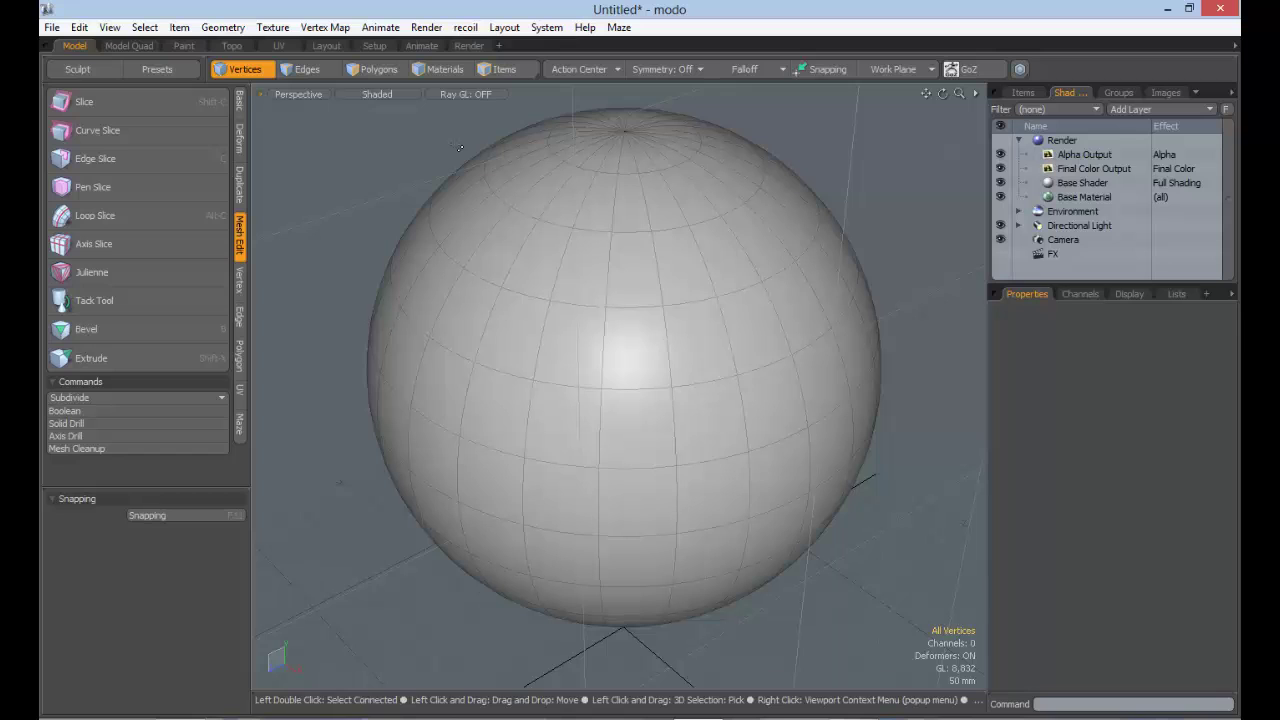
Step: Select a two-by-two block of four adjacent polygons on the sphere's upper area in polygon mode
{"action": "left_click", "coordinate": [372, 69]}
{"action": "left_click", "coordinate": [460, 310]}
{"action": "scroll", "coordinate": [474, 317], "scroll_direction": "up", "scroll_amount": 3}
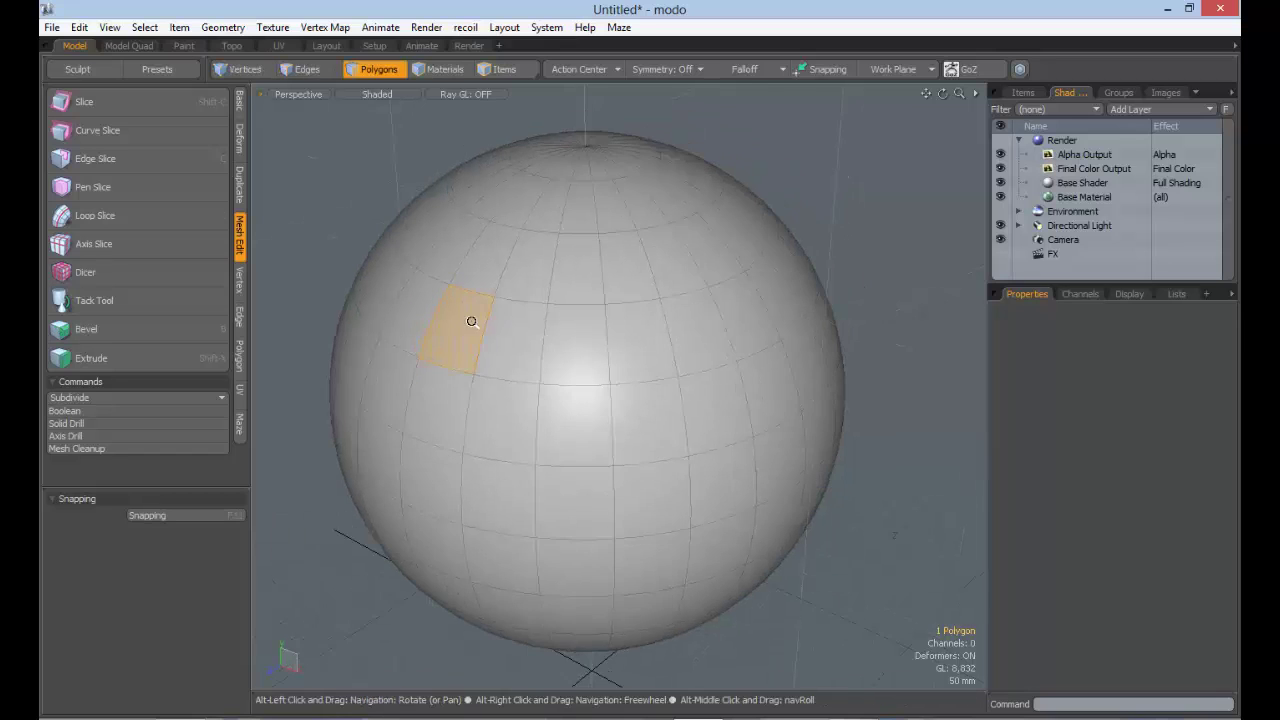
{"action": "left_click_drag", "start_coordinate": [471, 314], "coordinate": [523, 283]}
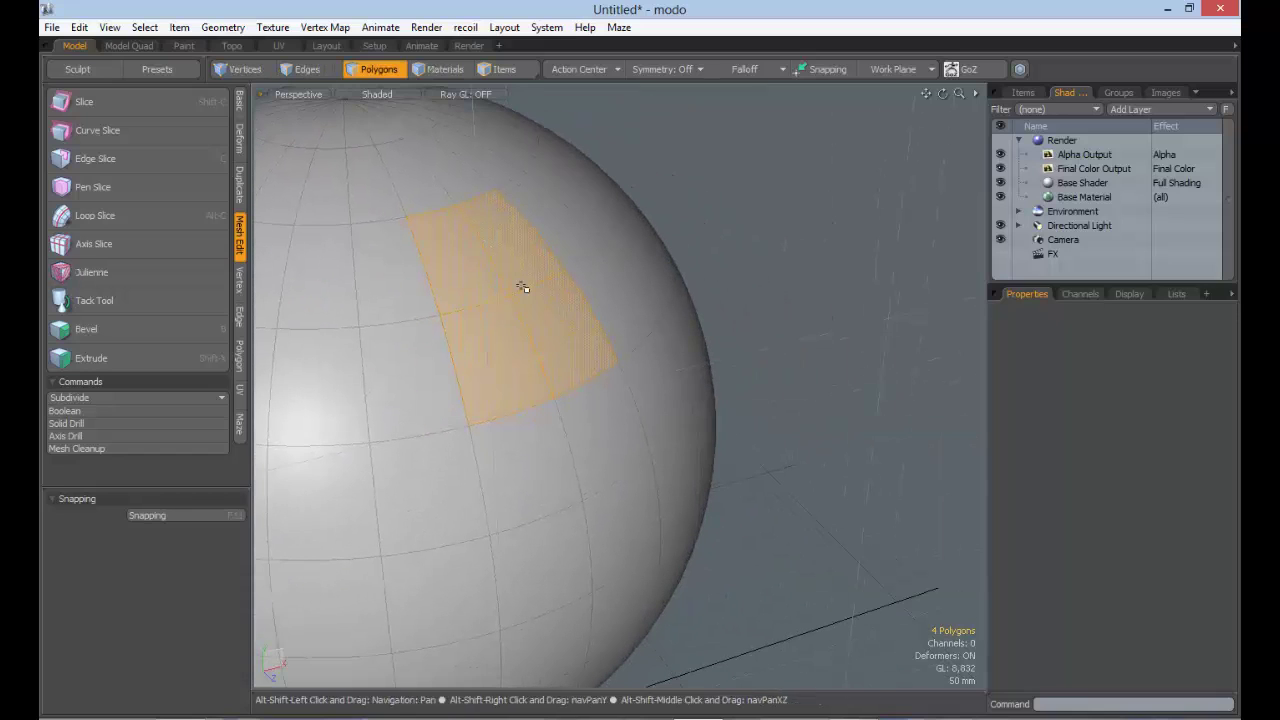
Step: Show the full Bevel options and bevel the four selected polygons outward with a shift of about 39 mm and an inset of about 17.4 mm
{"action": "key", "text": "b"}
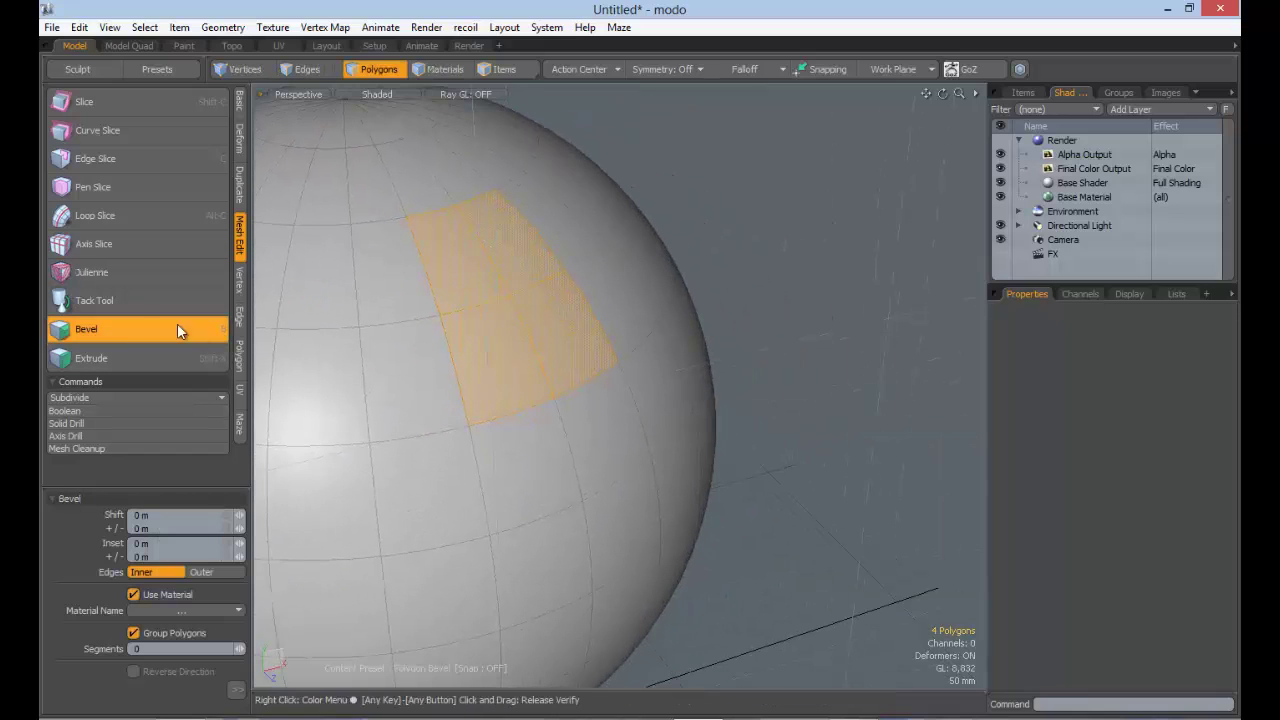
{"action": "left_click_drag", "start_coordinate": [160, 488], "coordinate": [167, 284]}
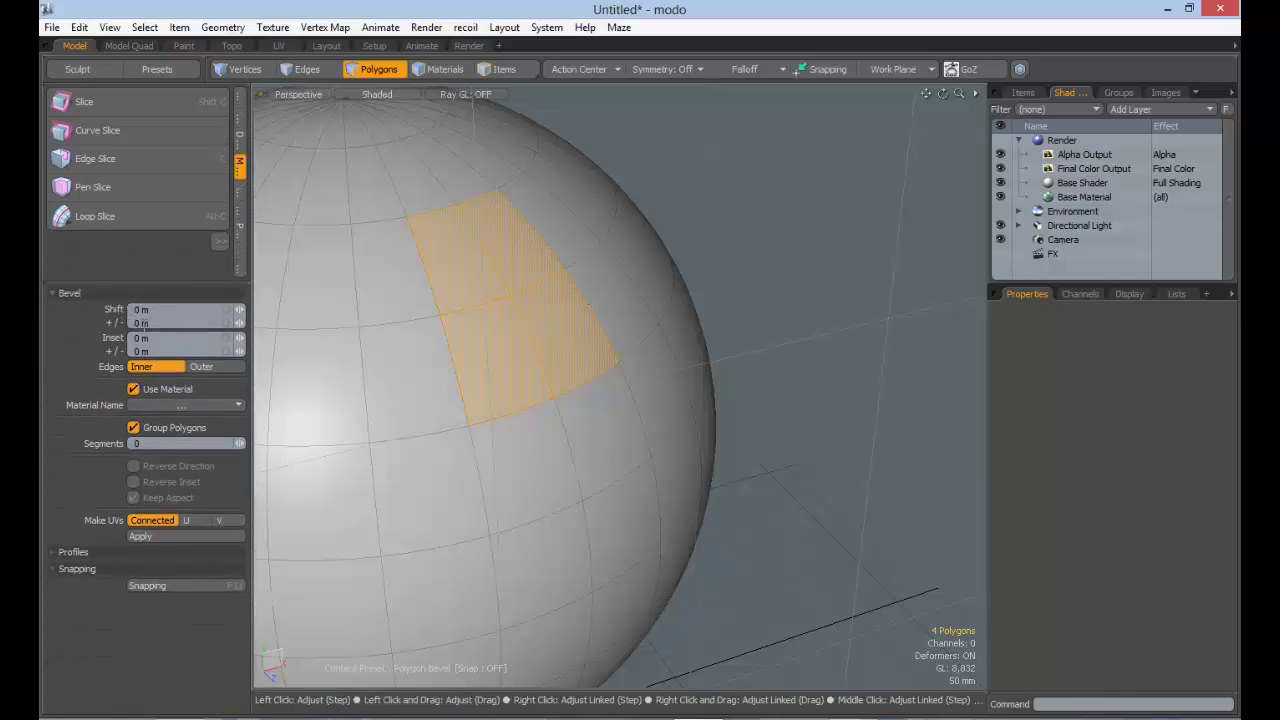
{"action": "left_click_drag", "start_coordinate": [486, 354], "coordinate": [551, 314], "text": "alt"}
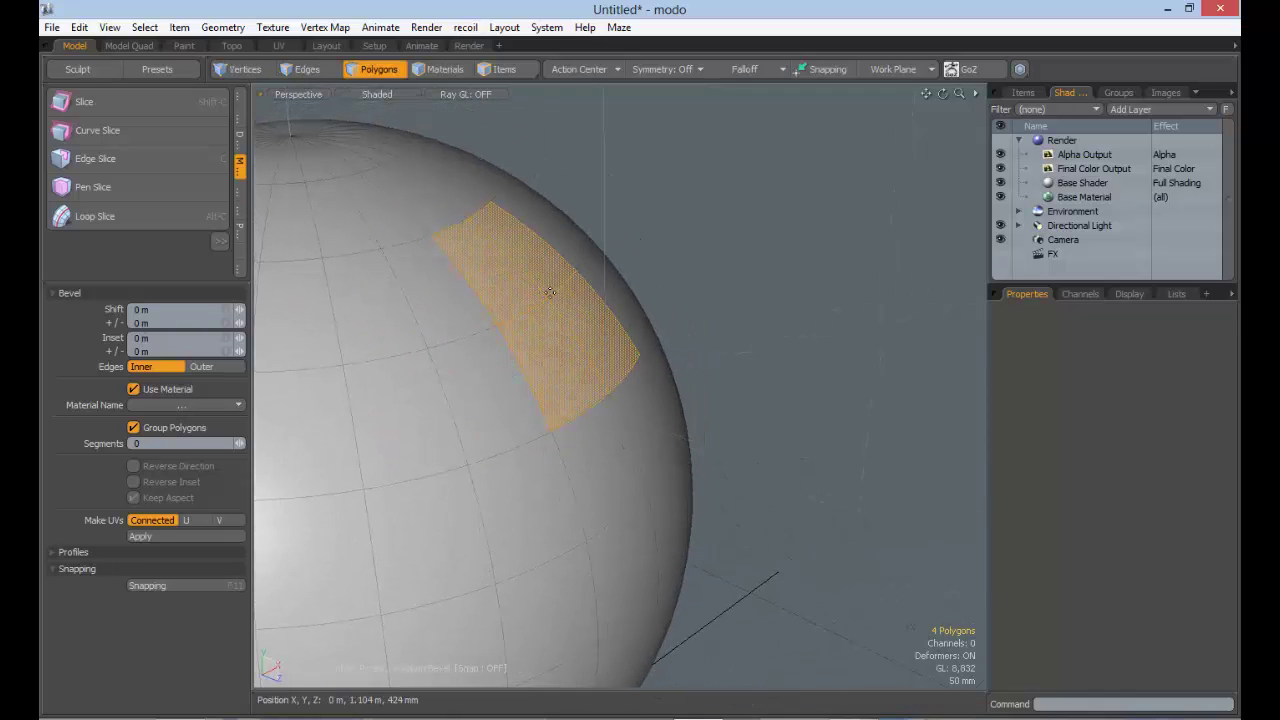
{"action": "left_click", "coordinate": [550, 292]}
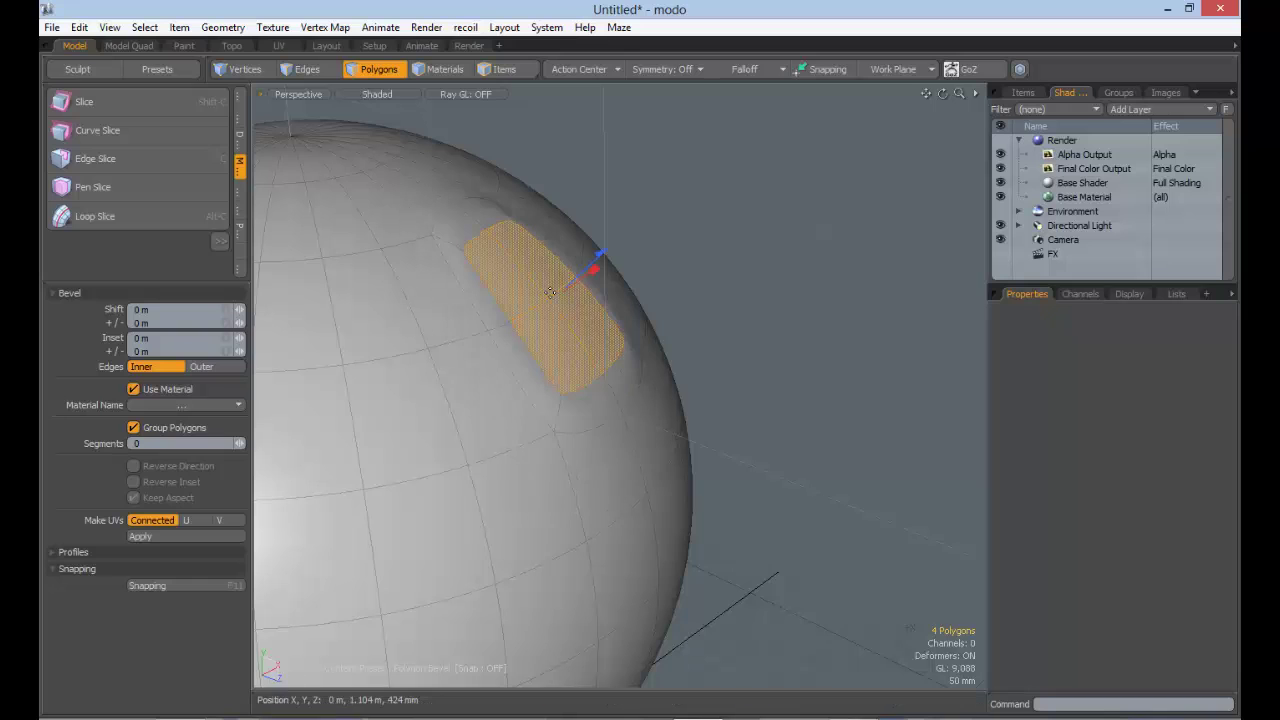
{"action": "left_click_drag", "start_coordinate": [450, 250], "coordinate": [608, 228], "text": "alt"}
{"action": "left_click_drag", "start_coordinate": [595, 271], "coordinate": [663, 275], "text": "alt"}
{"action": "mouse_move", "coordinate": [612, 237]}
{"action": "left_mouse_down"}
{"action": "mouse_move", "coordinate": [600, 237]}
{"action": "mouse_move", "coordinate": [608, 257]}
{"action": "left_mouse_up"}
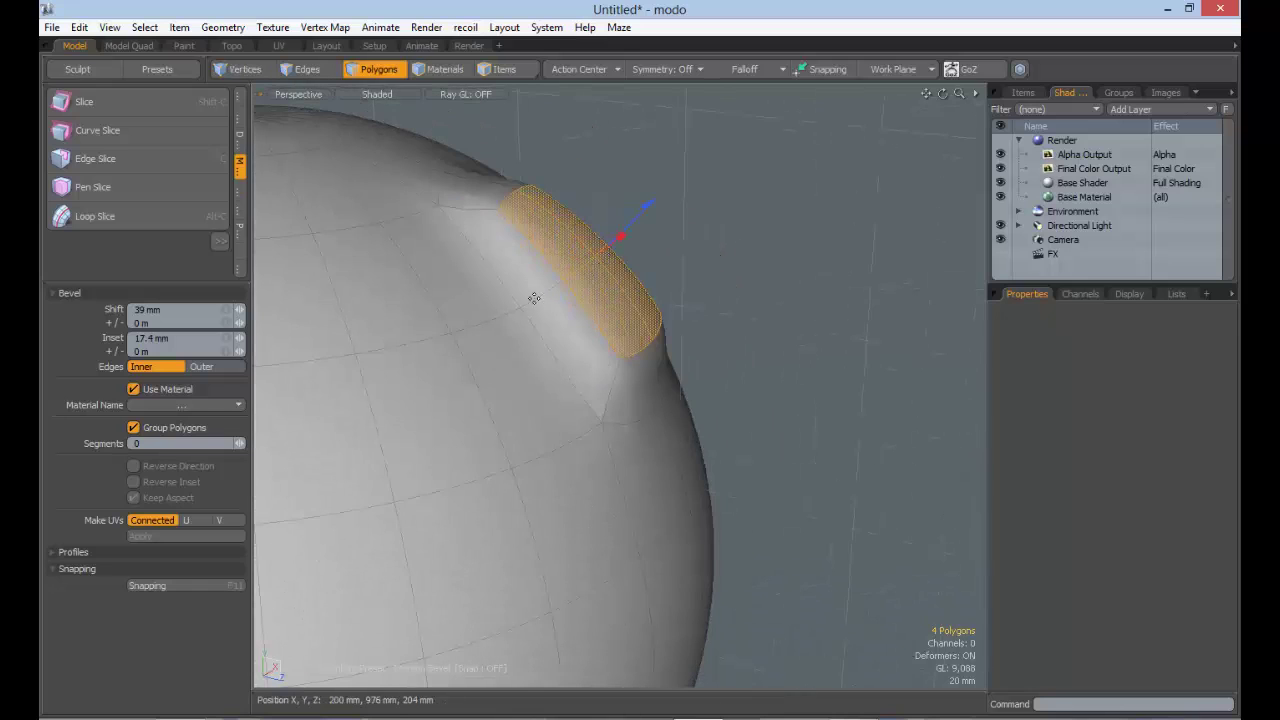
Step: Turn off Use Material for the bevel and inspect the raised polygons from several angles
{"action": "left_click_drag", "start_coordinate": [528, 297], "coordinate": [500, 262], "text": "alt"}
{"action": "left_click", "coordinate": [133, 389]}
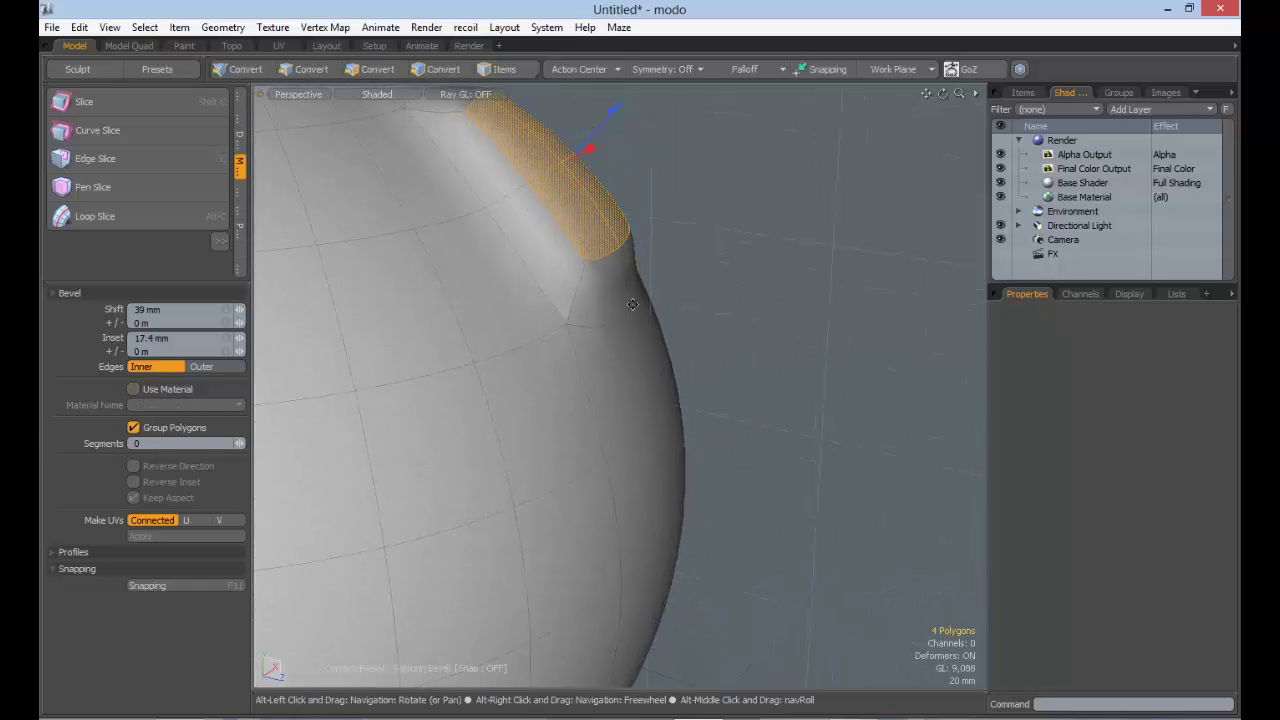
{"action": "left_click_drag", "start_coordinate": [631, 303], "coordinate": [405, 397], "text": "alt"}
{"action": "left_click_drag", "start_coordinate": [255, 352], "coordinate": [234, 406], "text": "alt"}
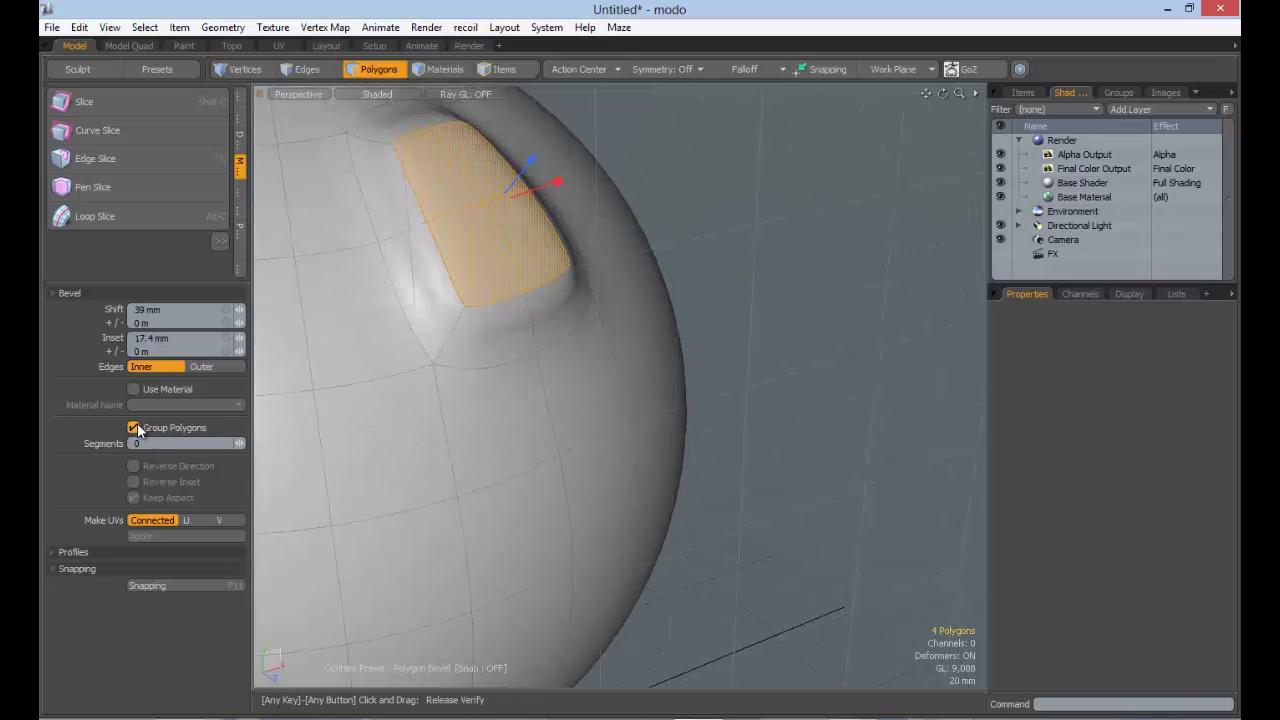
Step: Lower the bevel shift of the four raised polygons to about 27 mm
{"action": "left_click_drag", "start_coordinate": [440, 250], "coordinate": [545, 222], "text": "alt"}
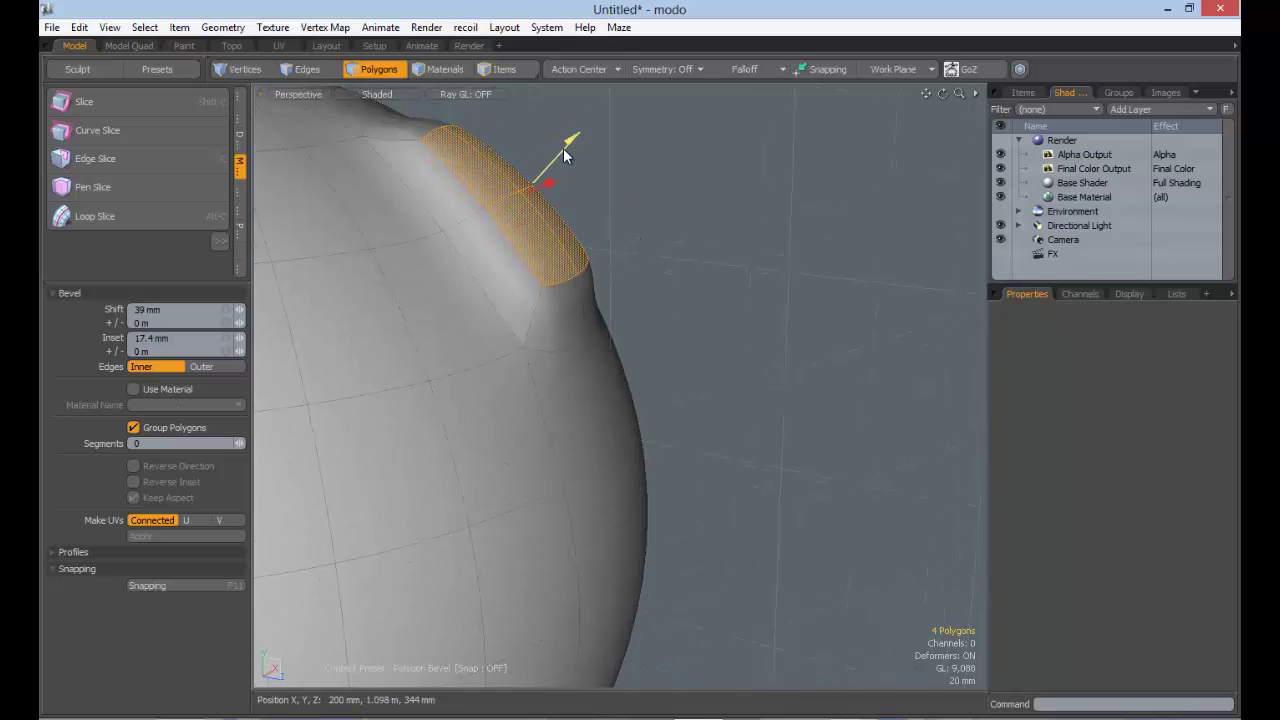
{"action": "mouse_move", "coordinate": [563, 149]}
{"action": "left_mouse_down"}
{"action": "mouse_move", "coordinate": [607, 100]}
{"action": "mouse_move", "coordinate": [526, 191]}
{"action": "mouse_move", "coordinate": [608, 98]}
{"action": "mouse_move", "coordinate": [559, 153]}
{"action": "left_mouse_up"}
{"action": "left_click_drag", "start_coordinate": [553, 236], "coordinate": [49, 518], "text": "alt"}
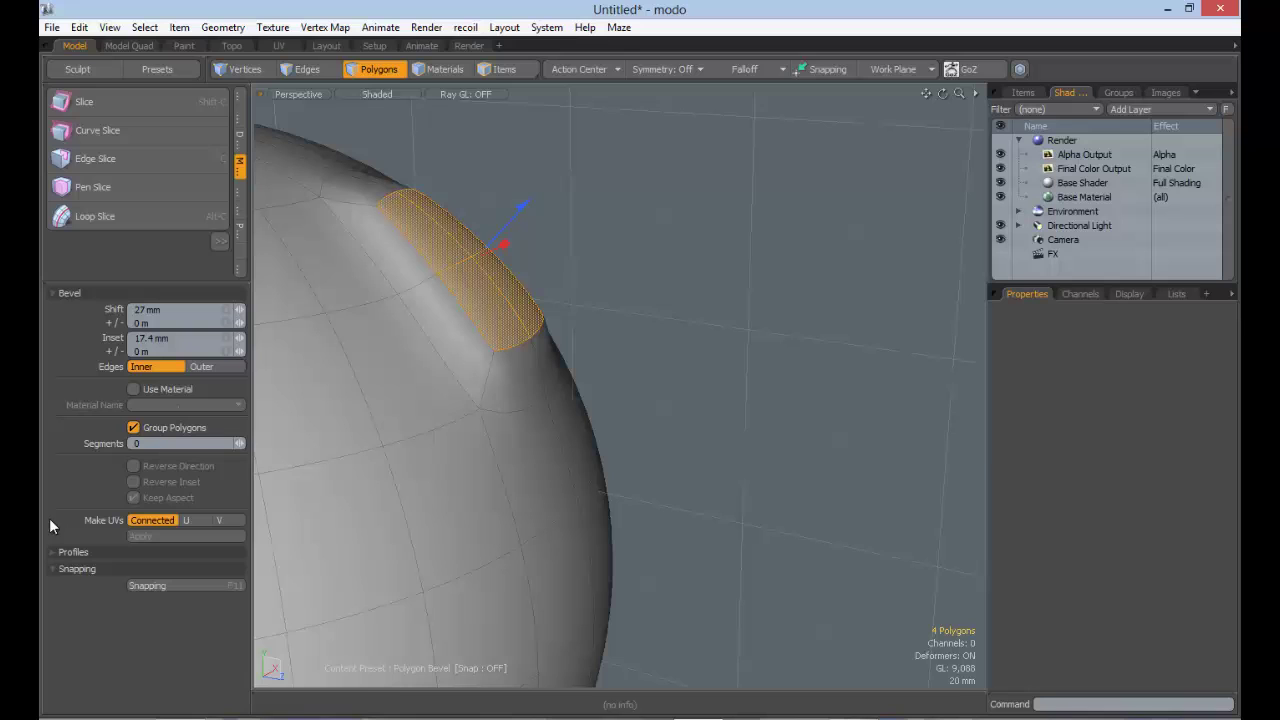
Step: Turn off Group Polygons, raise the individual bevels to a shift of about 44 mm, and drop the Bevel tool
{"action": "left_click", "coordinate": [167, 432]}
{"action": "left_click_drag", "start_coordinate": [486, 306], "coordinate": [540, 248], "text": "alt"}
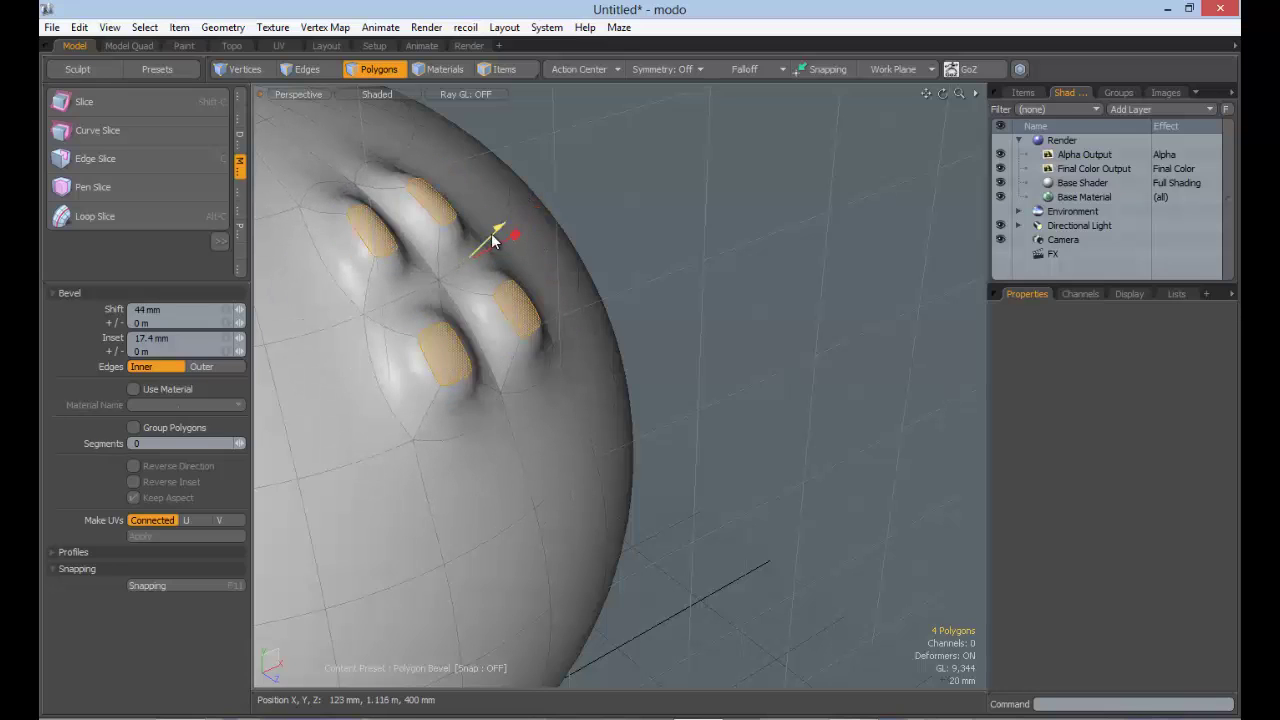
{"action": "left_click_drag", "start_coordinate": [457, 289], "coordinate": [578, 224], "text": "alt+shift"}
{"action": "left_click", "coordinate": [41, 467]}
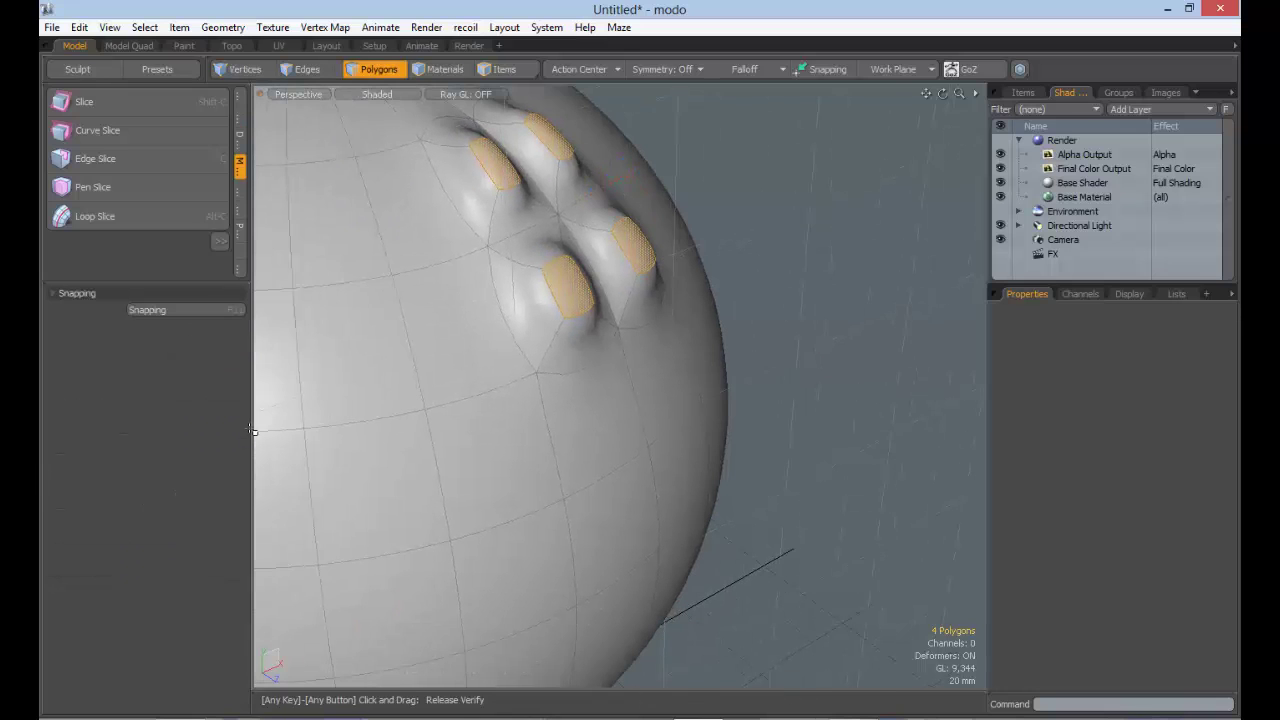
Step: Select another two-by-two polygon block on the sphere and bevel each polygon separately, with about 140 mm shift and -3.6 mm inset
{"action": "left_click_drag", "start_coordinate": [556, 304], "coordinate": [684, 222], "text": "alt"}
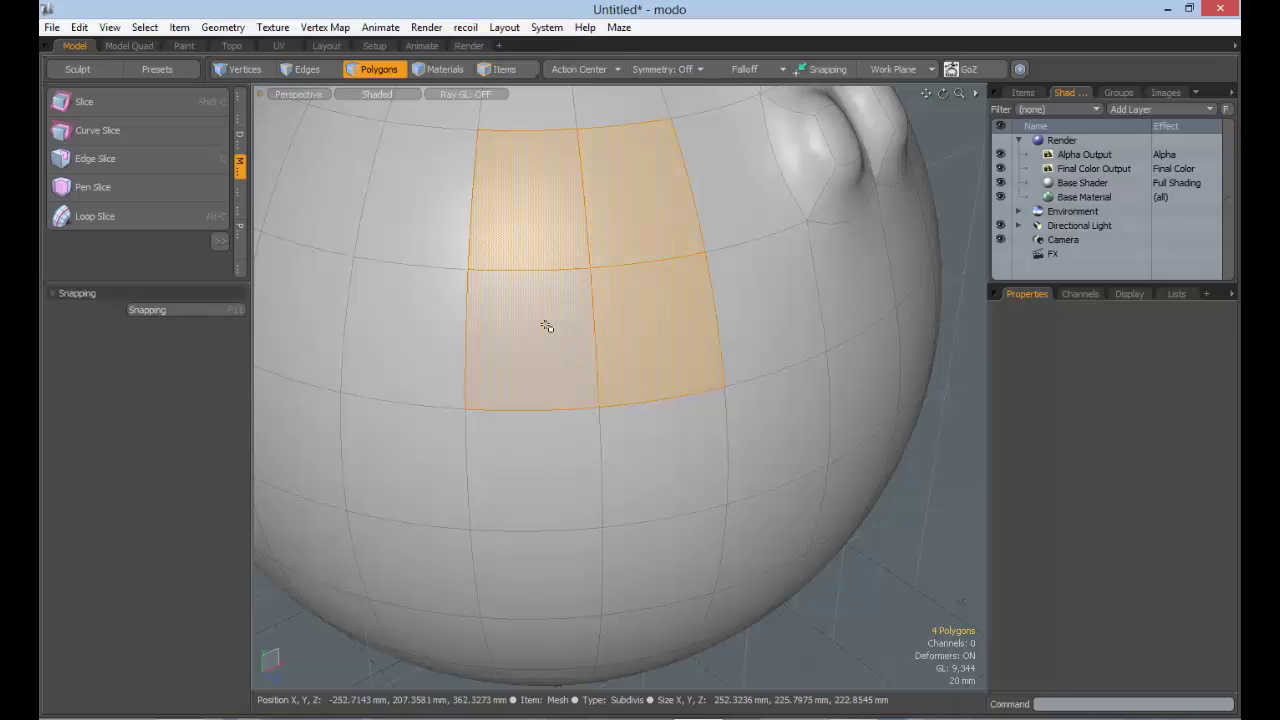
{"action": "key", "text": "b"}
{"action": "left_click", "coordinate": [520, 188]}
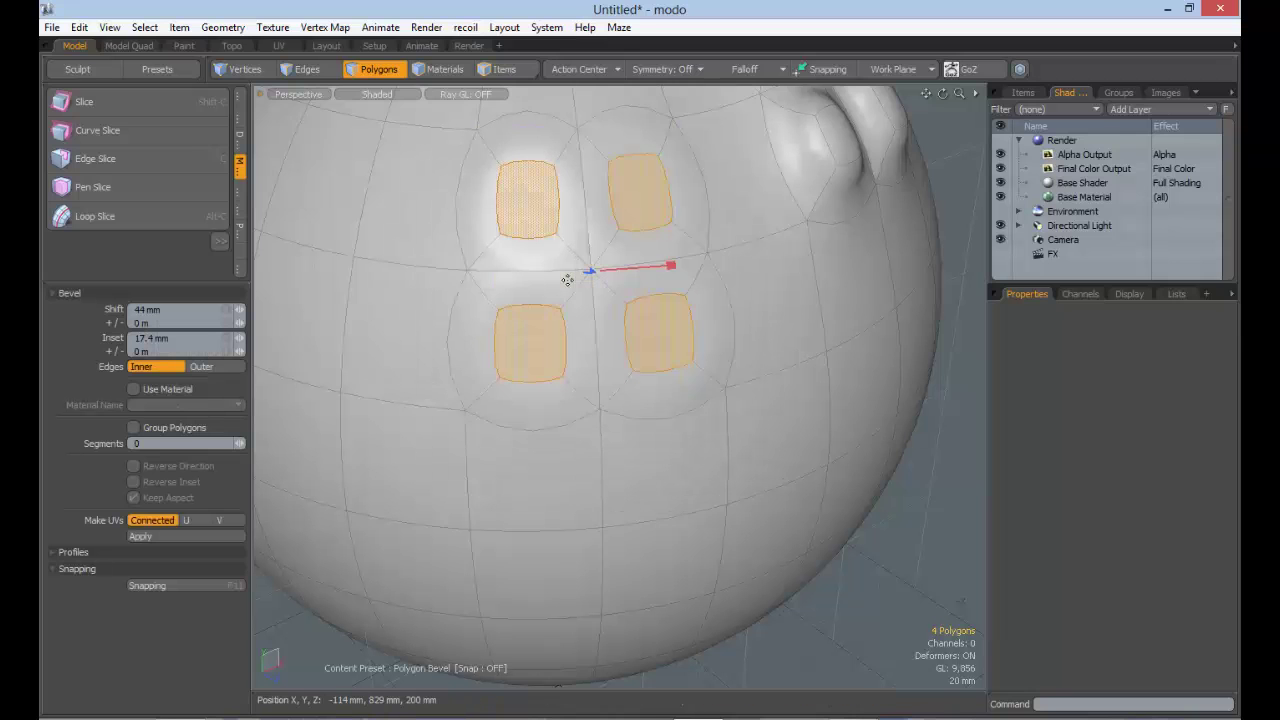
{"action": "left_click_drag", "start_coordinate": [589, 334], "coordinate": [669, 242], "text": "alt"}
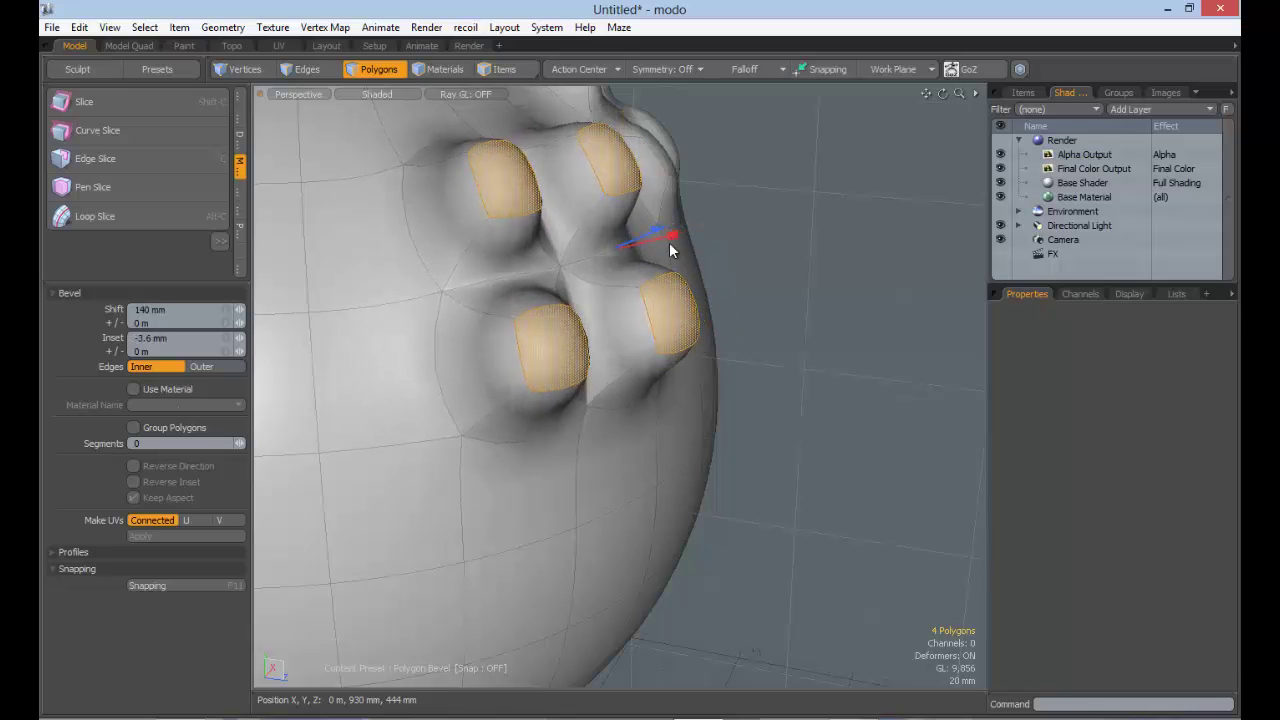
Step: Turn on Group Polygons for the new bevel and extend it to a shift of about 216 mm with an inset of about -4.6 mm
{"action": "left_click", "coordinate": [166, 431]}
{"action": "mouse_move", "coordinate": [549, 321]}
{"action": "left_mouse_down", "text": "alt"}
{"action": "mouse_move", "coordinate": [403, 228]}
{"action": "mouse_move", "coordinate": [700, 258]}
{"action": "mouse_move", "coordinate": [662, 342]}
{"action": "mouse_move", "coordinate": [559, 343]}
{"action": "left_mouse_up", "text": "alt"}
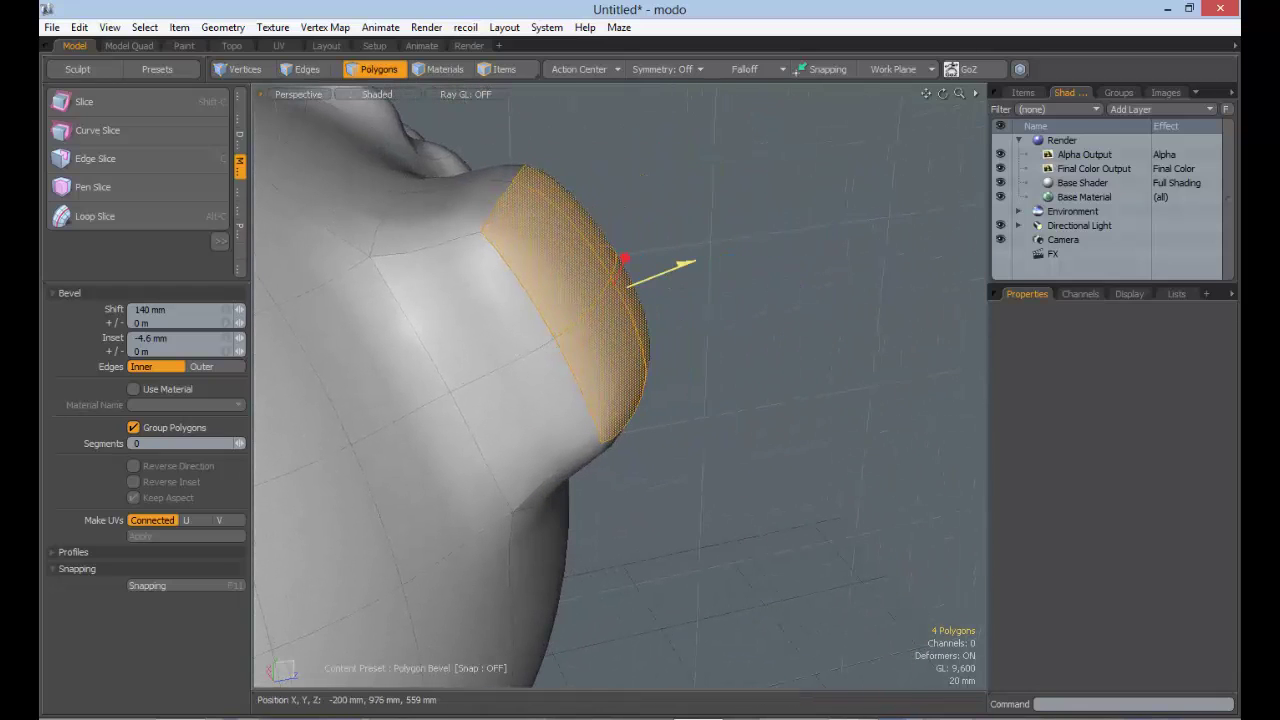
{"action": "left_click_drag", "start_coordinate": [693, 262], "coordinate": [270, 505]}
Step: Show the bevel profile presets and try to choose a material name with Use Material turned off
{"action": "left_click", "coordinate": [82, 551]}
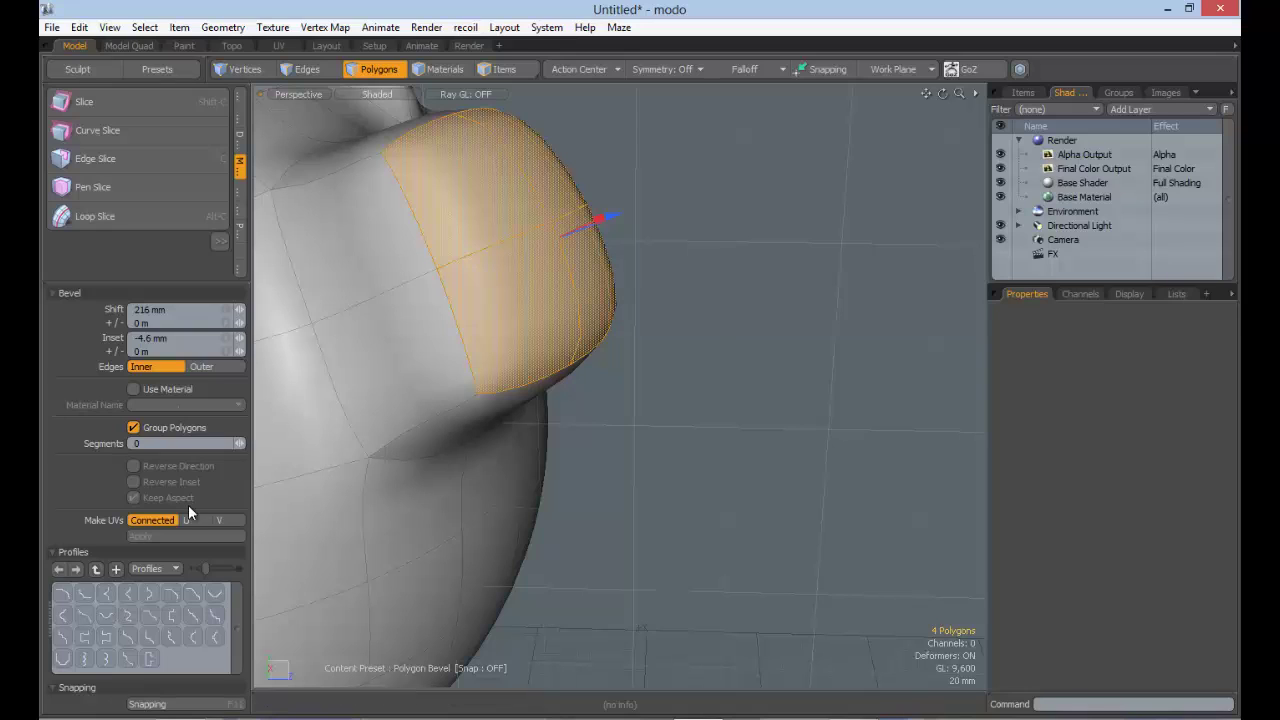
{"action": "left_click", "coordinate": [151, 391]}
{"action": "left_click", "coordinate": [200, 404]}
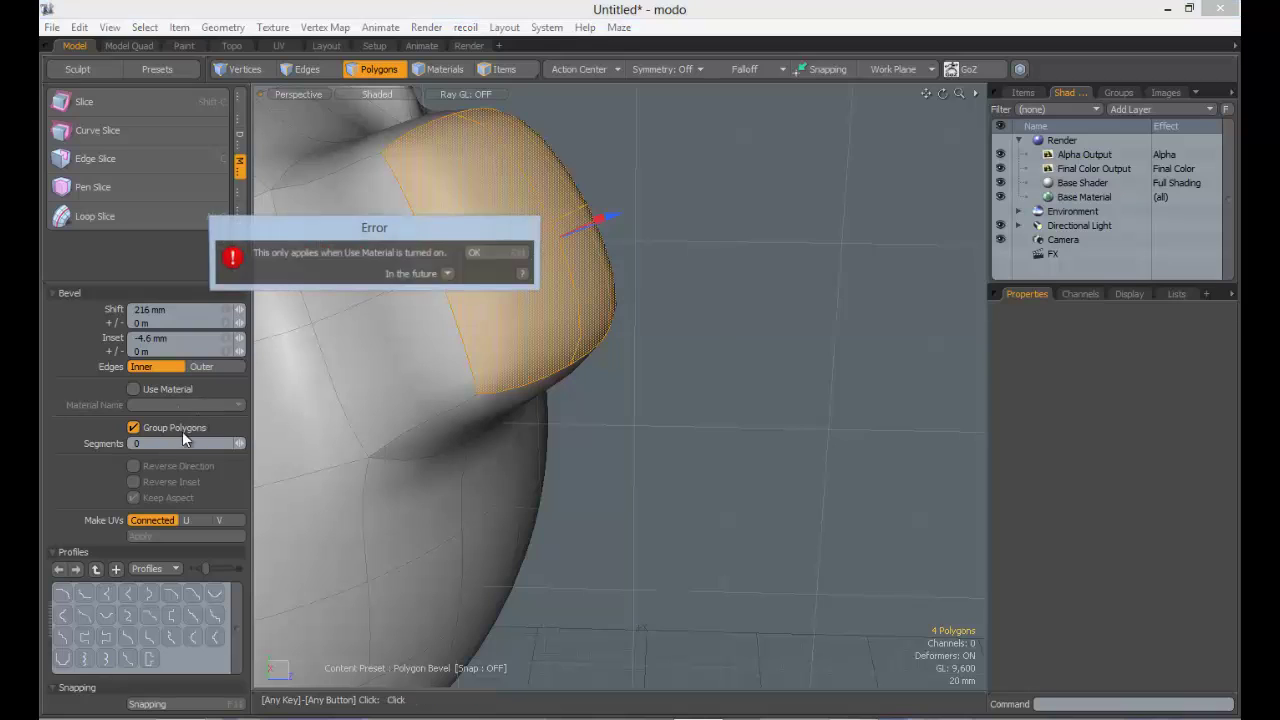
{"action": "left_click", "coordinate": [482, 270]}
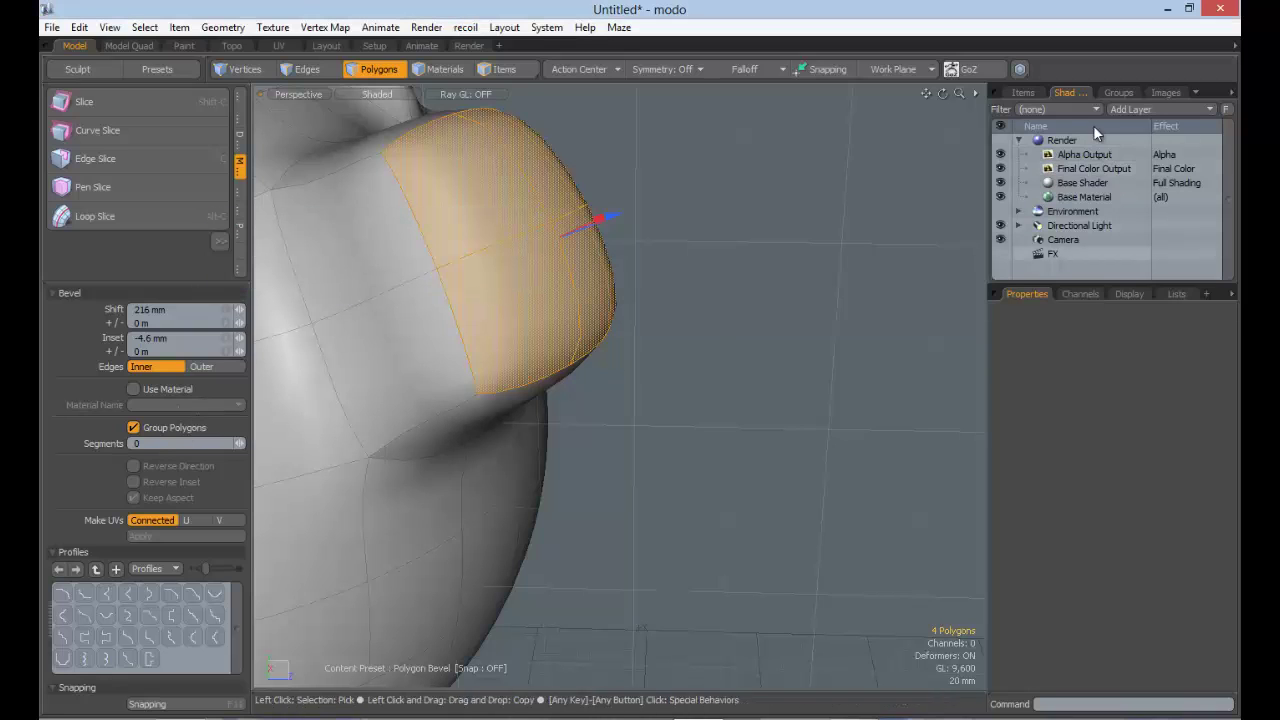
Step: Set the bevel's Edges option to Outer and change the shift to about -274 mm
{"action": "key", "text": "alt"}
{"action": "left_click_drag", "start_coordinate": [717, 341], "coordinate": [617, 346], "text": "ctrl+alt"}
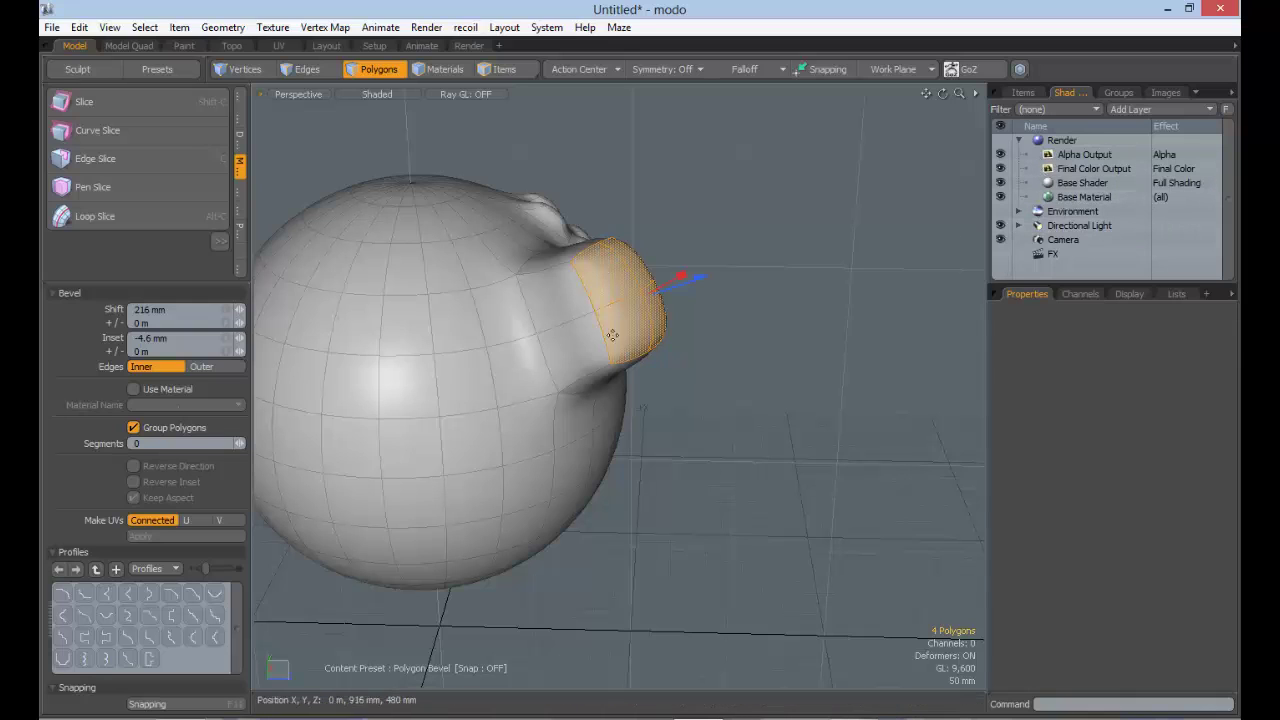
{"action": "left_click_drag", "start_coordinate": [612, 335], "coordinate": [630, 306], "text": "alt"}
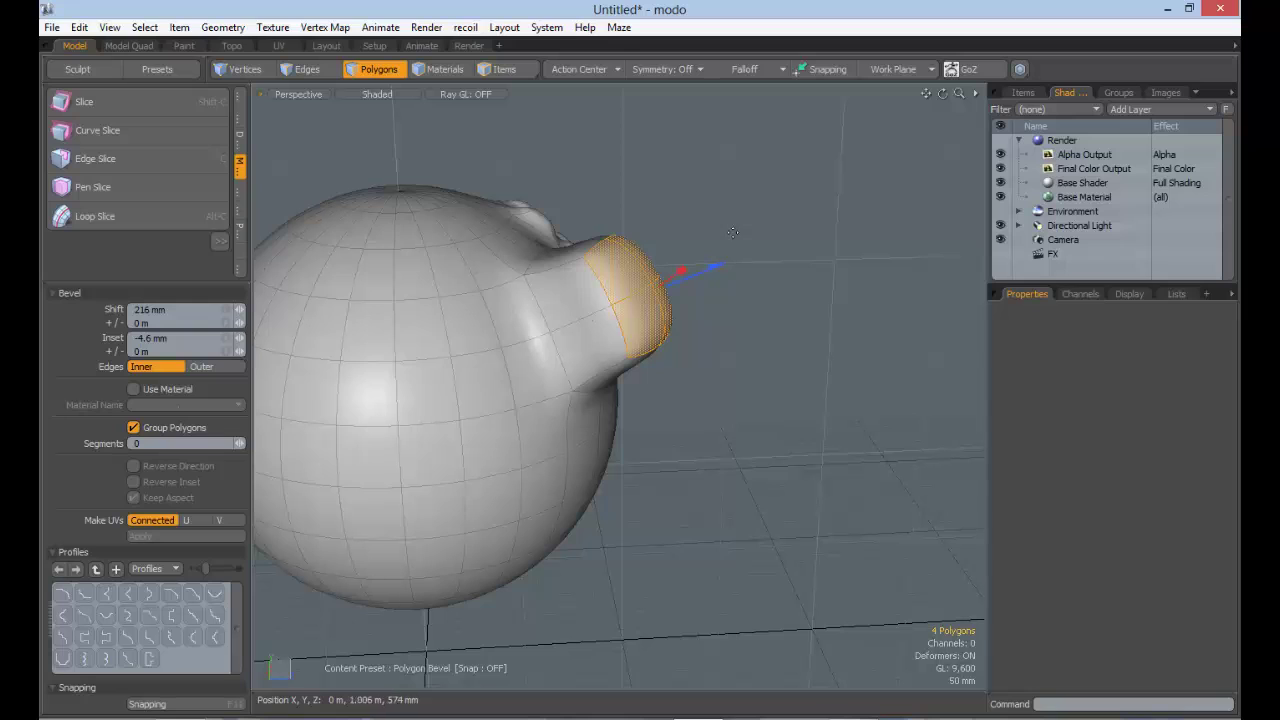
{"action": "left_click_drag", "start_coordinate": [559, 370], "coordinate": [306, 424], "text": "alt"}
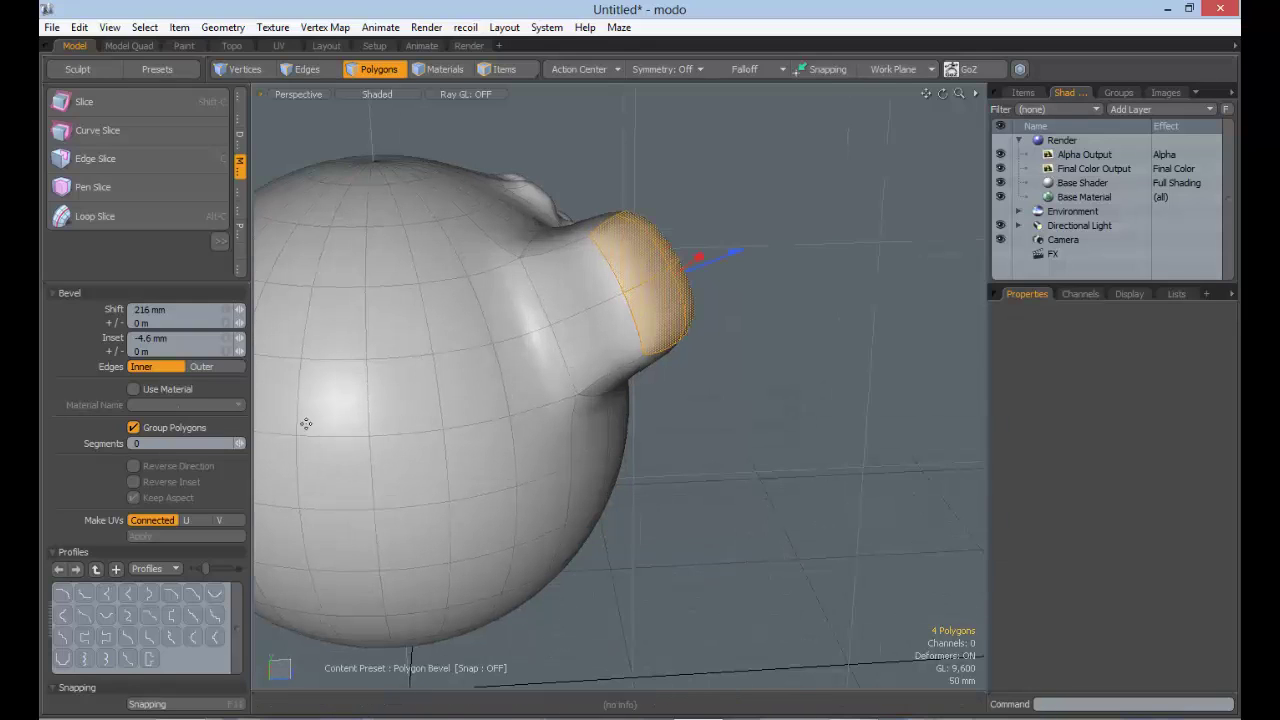
{"action": "left_click", "coordinate": [200, 366]}
{"action": "left_click_drag", "start_coordinate": [429, 371], "coordinate": [728, 219], "text": "alt"}
{"action": "left_click_drag", "start_coordinate": [710, 232], "coordinate": [727, 280], "text": "alt"}
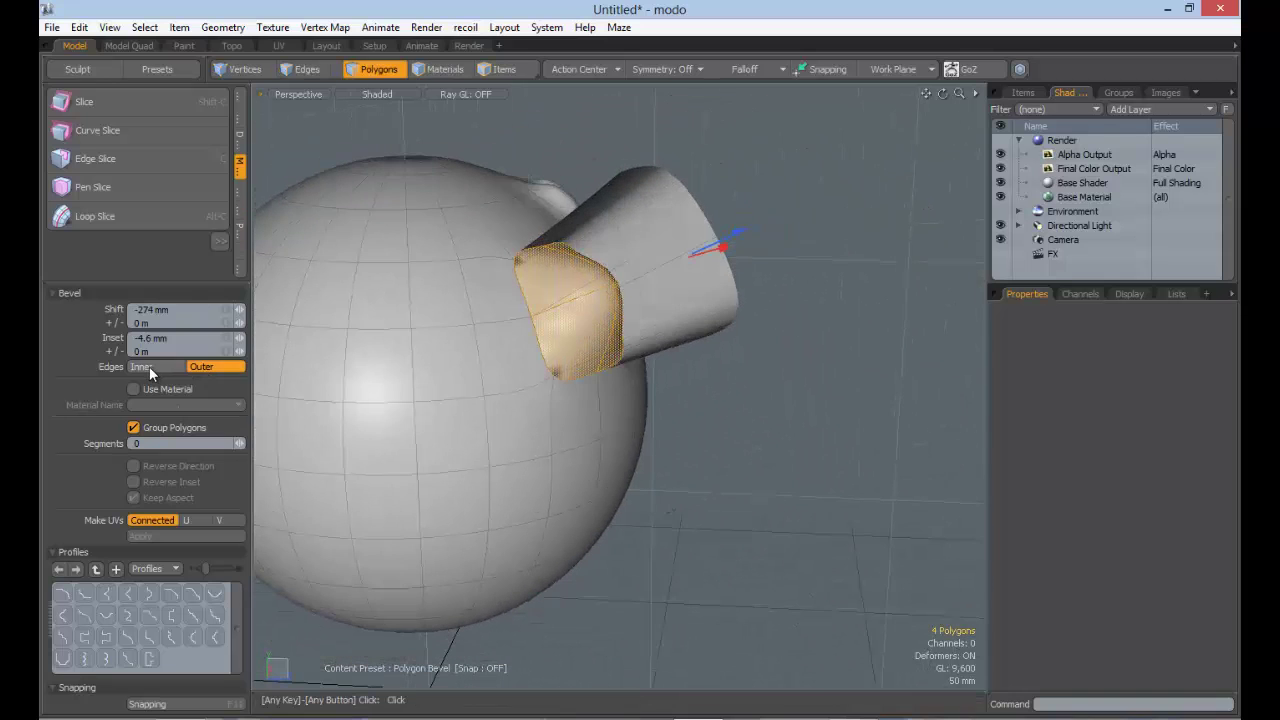
Step: Switch the Edges option back and forth between Inner and Outer to compare the inward bevel, ending on Inner
{"action": "left_click", "coordinate": [149, 366]}
{"action": "left_click", "coordinate": [205, 367]}
{"action": "left_click", "coordinate": [170, 363]}
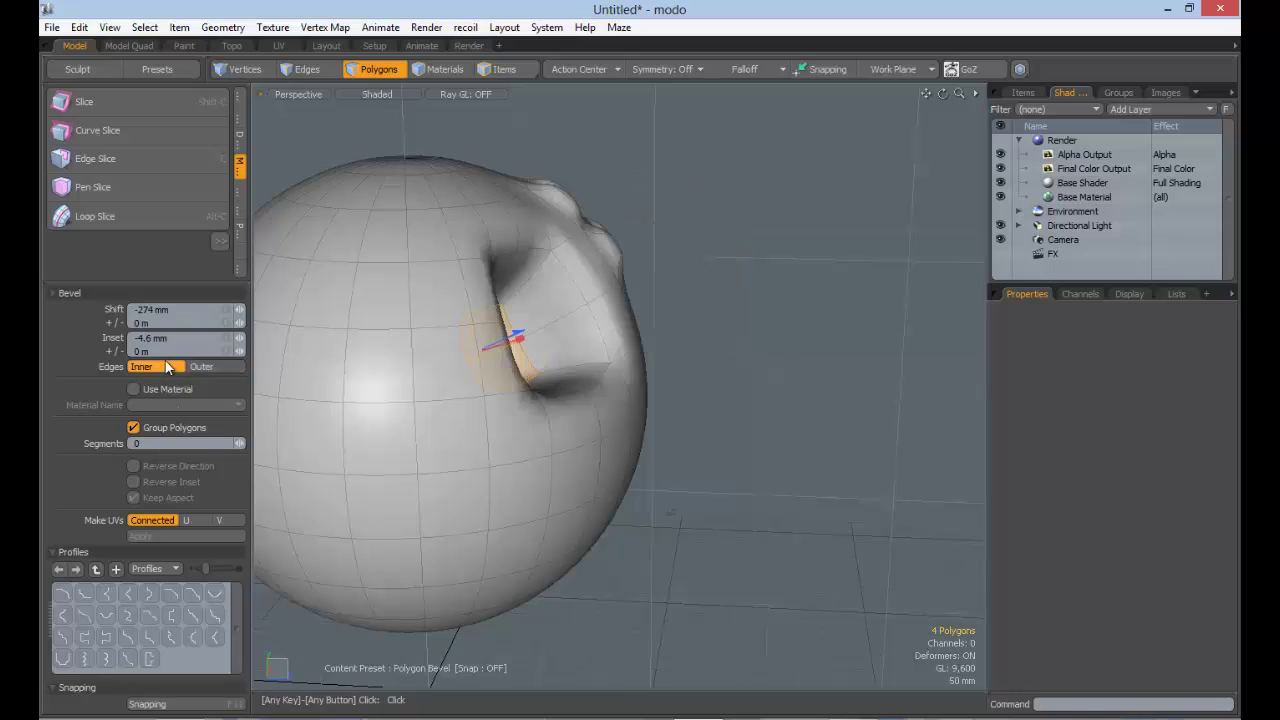
{"action": "left_click", "coordinate": [222, 367]}
{"action": "left_click", "coordinate": [140, 366]}
Step: Pull the grouped bevel back outward to a shift of about 233 mm with an inset of about 29.7 mm
{"action": "left_click_drag", "start_coordinate": [457, 329], "coordinate": [590, 341], "text": "alt"}
{"action": "left_click_drag", "start_coordinate": [516, 328], "coordinate": [486, 375]}
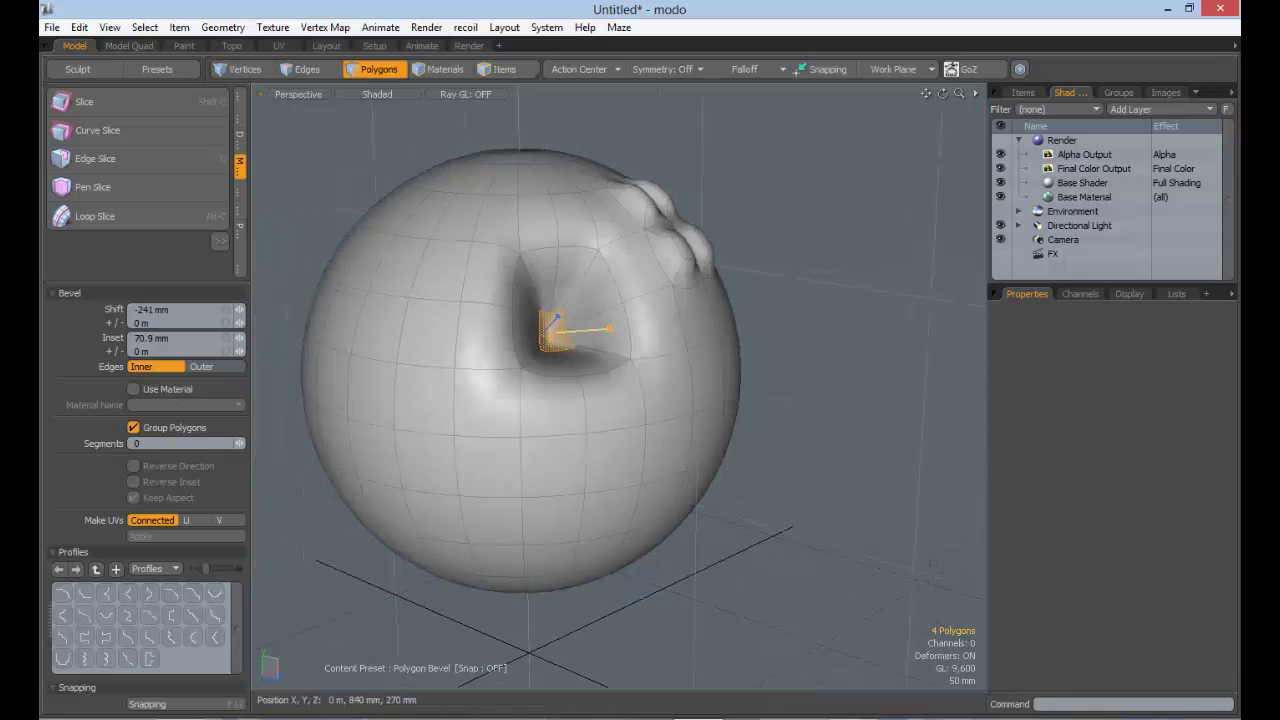
{"action": "left_click_drag", "start_coordinate": [609, 329], "coordinate": [690, 326]}
{"action": "left_click_drag", "start_coordinate": [532, 329], "coordinate": [665, 242]}
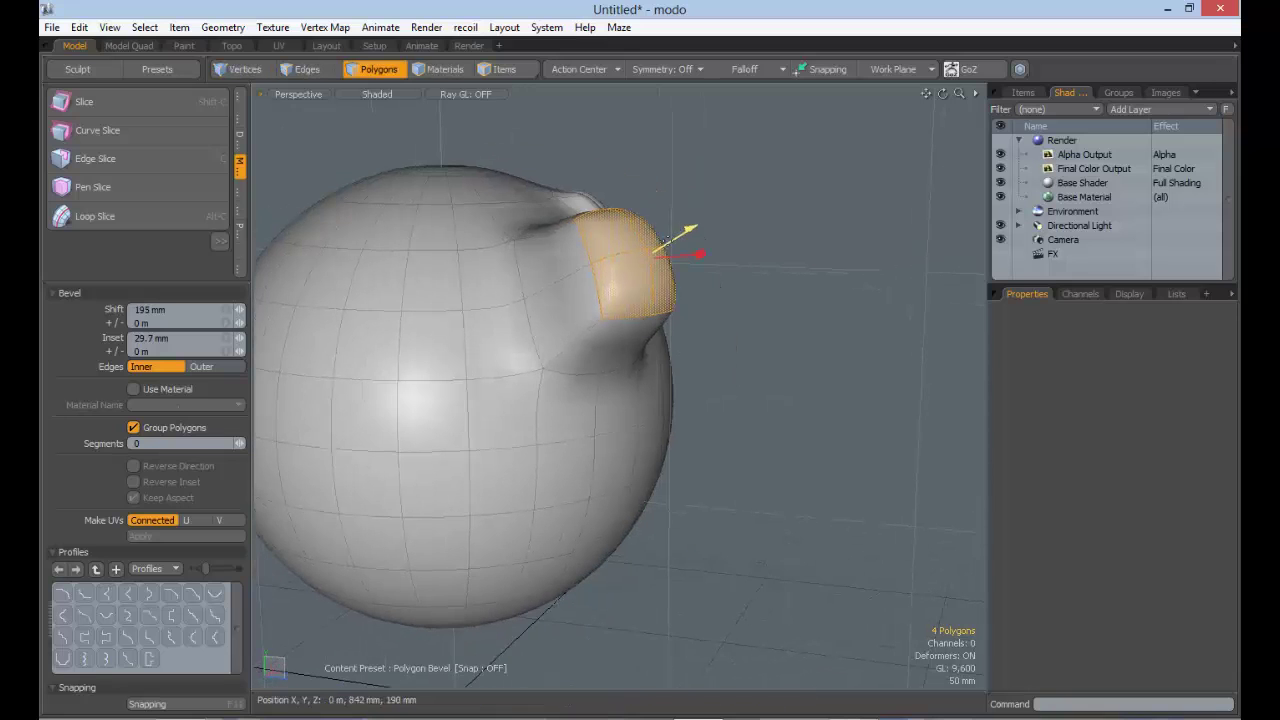
Step: Compare the Outer edges setting on the outward bevel and return the option to Inner
{"action": "left_click", "coordinate": [204, 366]}
{"action": "left_click_drag", "start_coordinate": [520, 340], "coordinate": [286, 357], "text": "alt"}
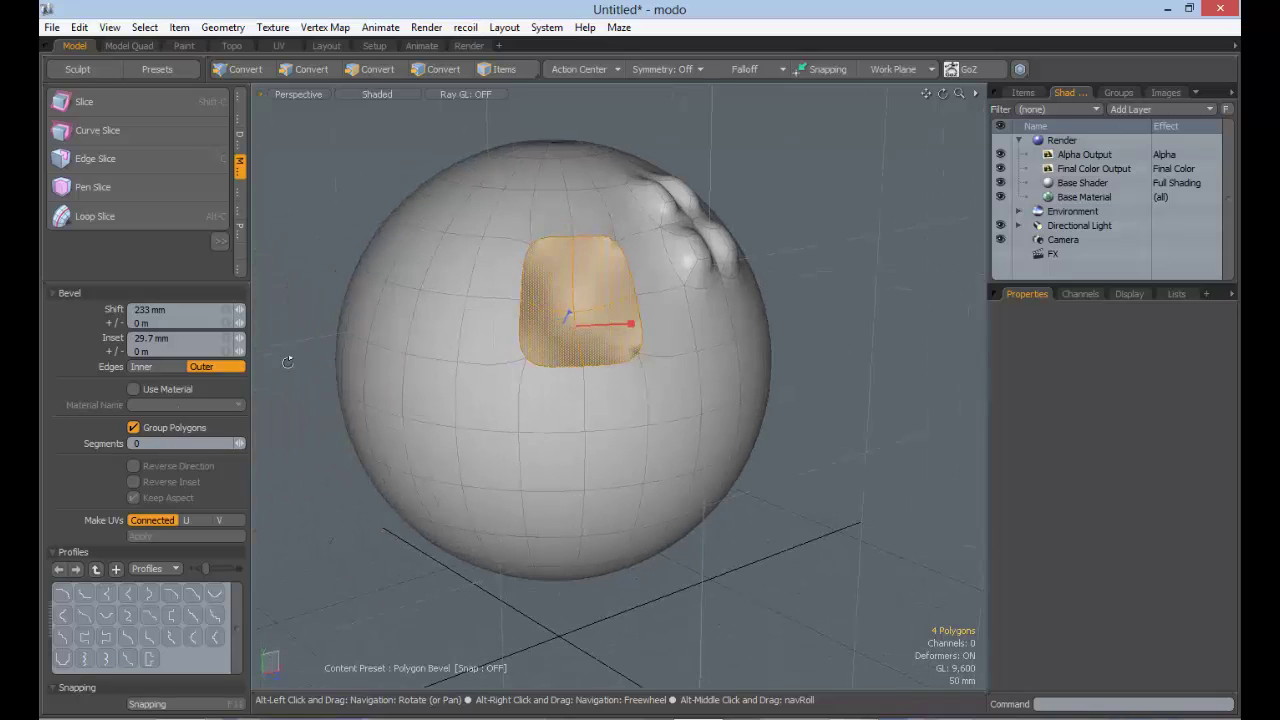
{"action": "left_click", "coordinate": [168, 365]}
{"action": "left_click_drag", "start_coordinate": [362, 336], "coordinate": [582, 328], "text": "alt"}
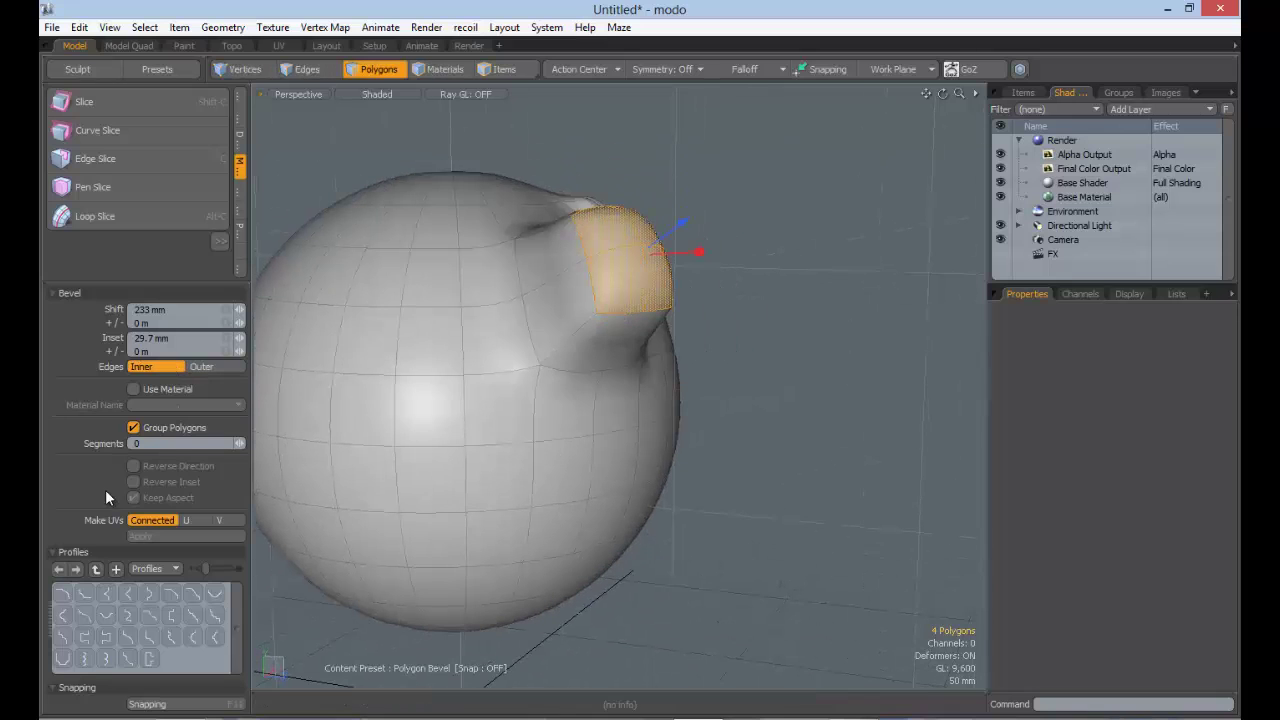
Step: Raise the number of bevel segments to 5
{"action": "left_click_drag", "start_coordinate": [489, 426], "coordinate": [242, 446], "text": "alt"}
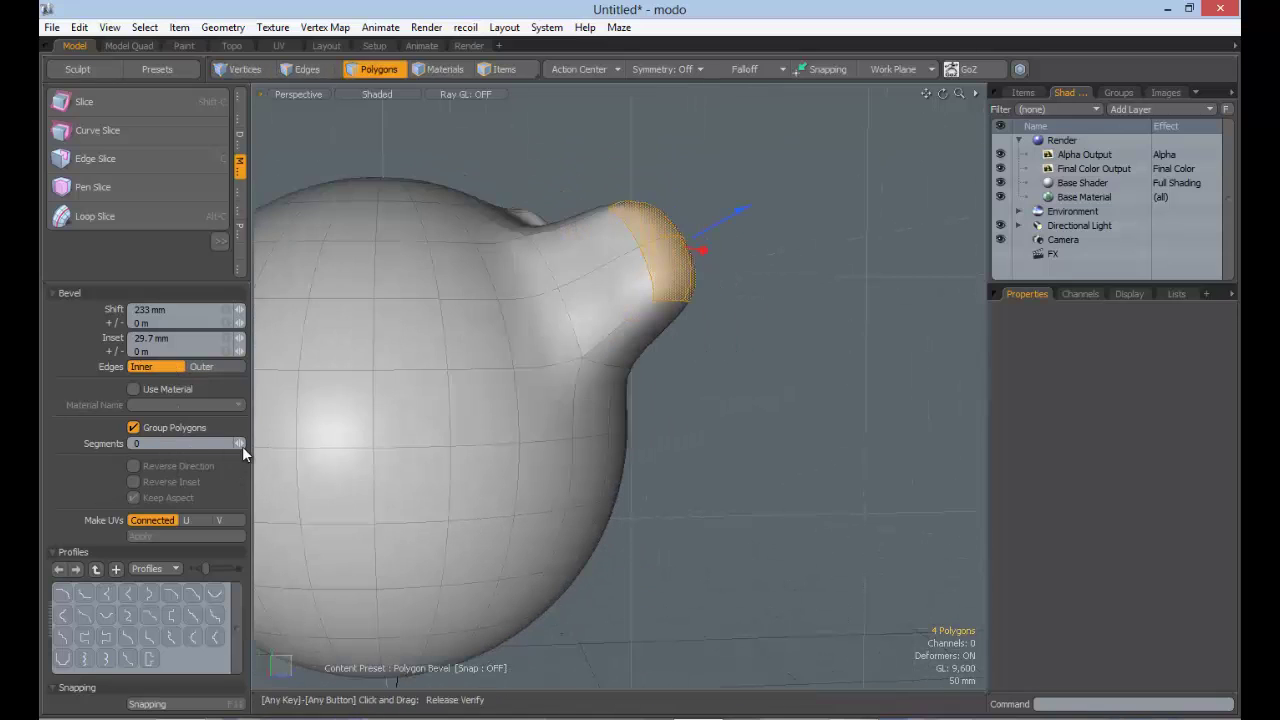
{"action": "left_click", "coordinate": [243, 442]}
{"action": "left_click", "coordinate": [243, 442]}
{"action": "left_click", "coordinate": [243, 442]}
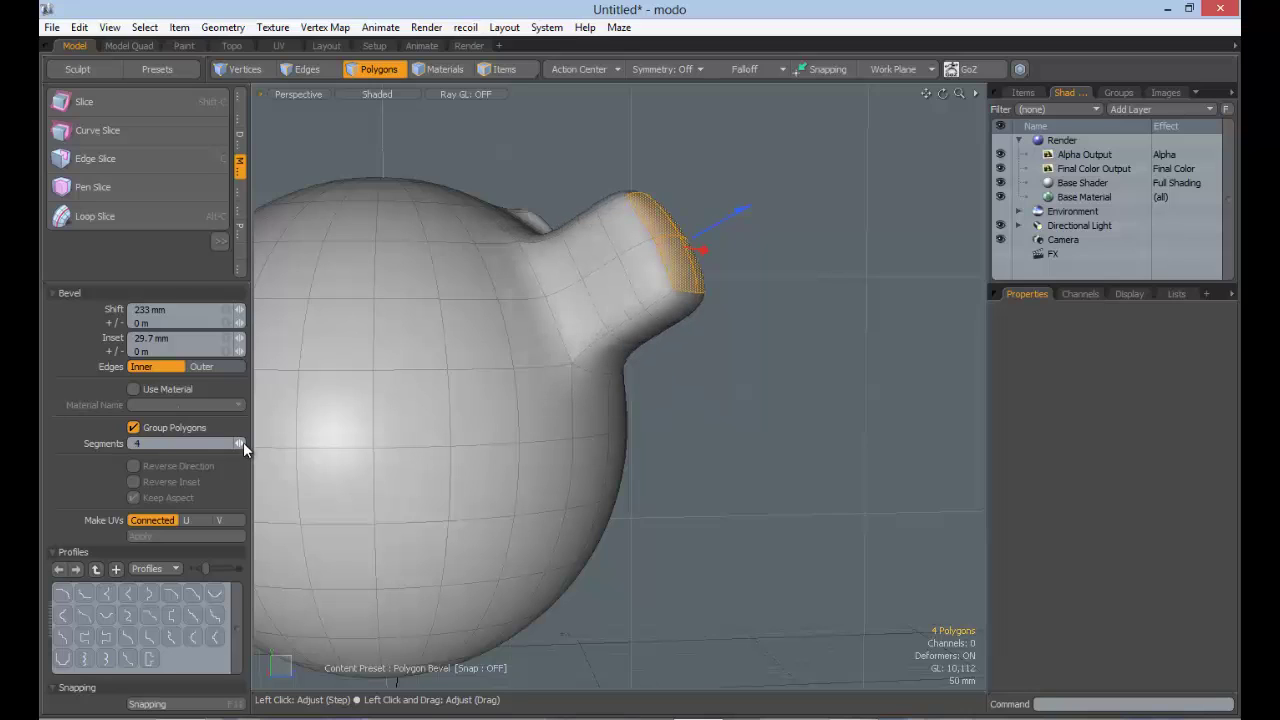
{"action": "left_click", "coordinate": [243, 442]}
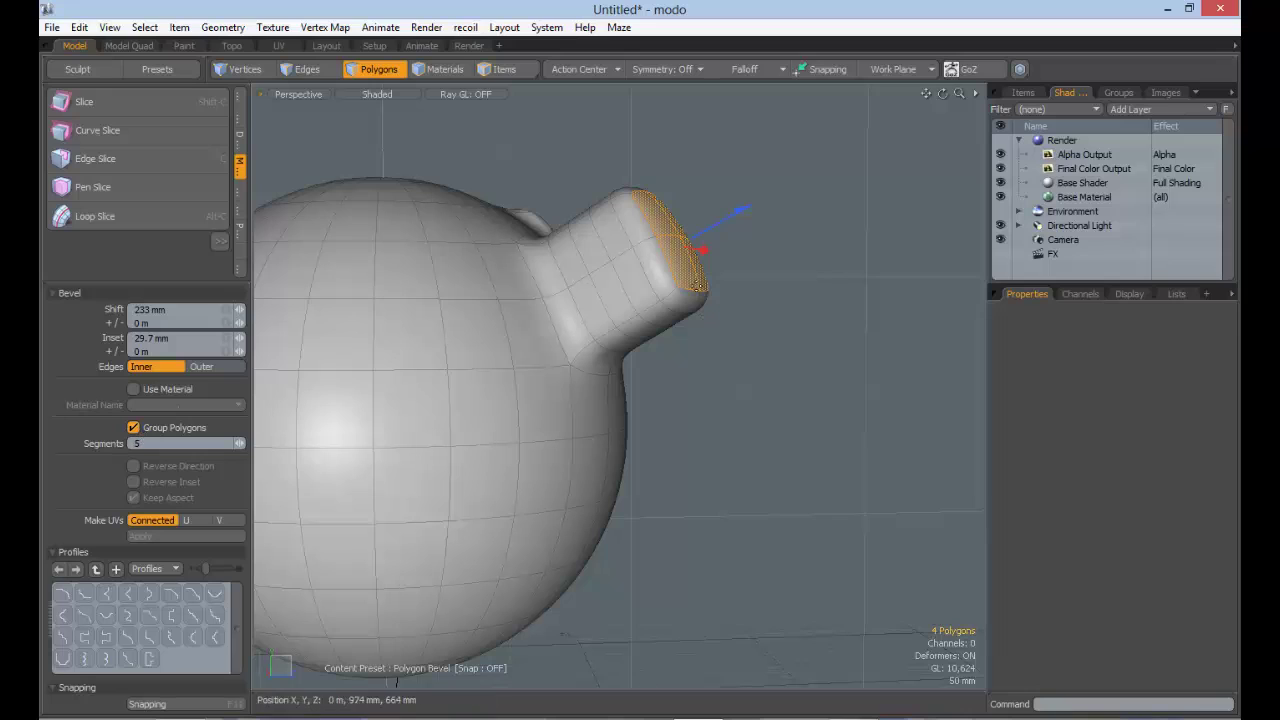
Step: Reduce the number of bevel segments to 1
{"action": "left_click", "coordinate": [236, 444]}
{"action": "left_click", "coordinate": [236, 444]}
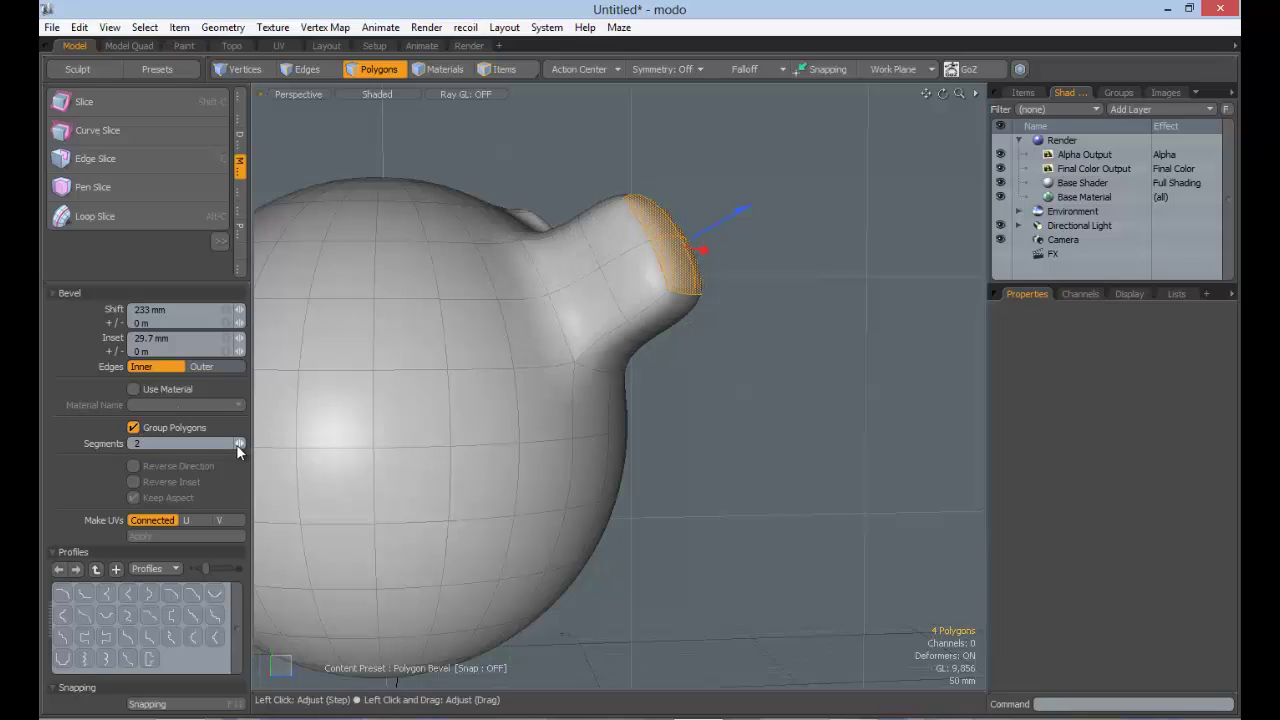
{"action": "left_click", "coordinate": [236, 444]}
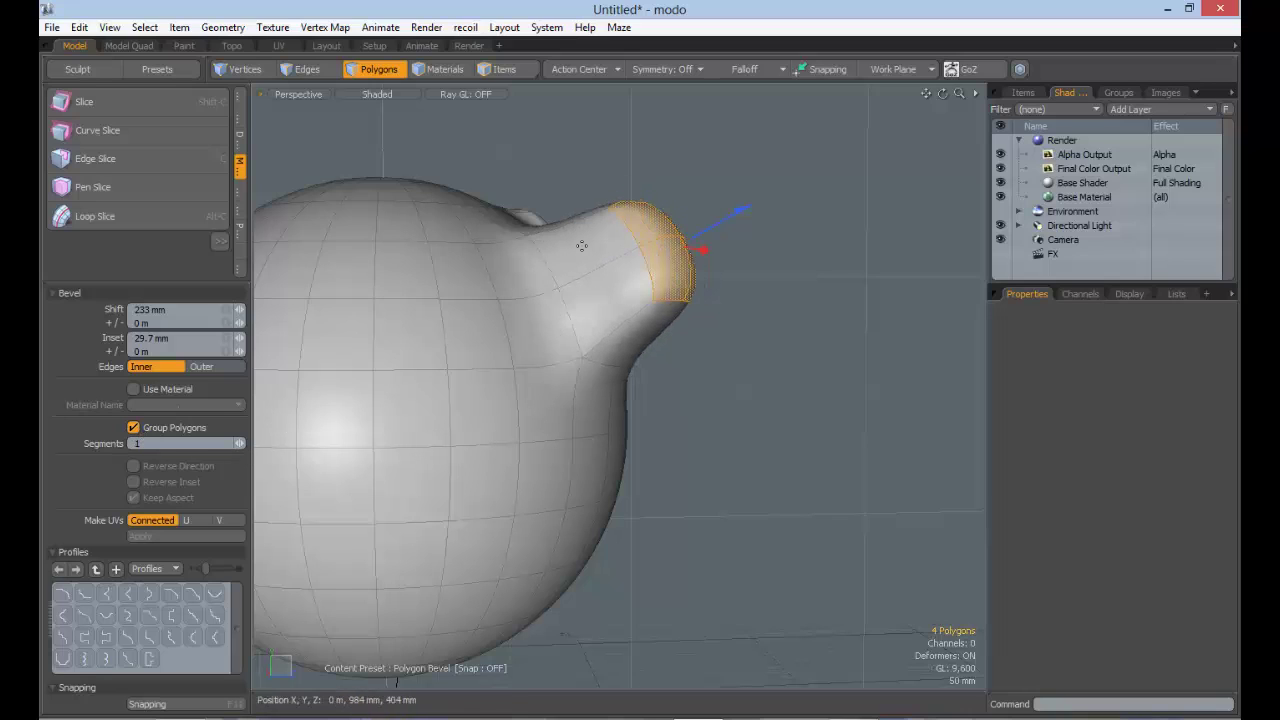
Step: Increase the extruded block's bevel segments step by step from 1 to 5
{"action": "left_click_drag", "start_coordinate": [662, 367], "coordinate": [675, 255], "text": "alt"}
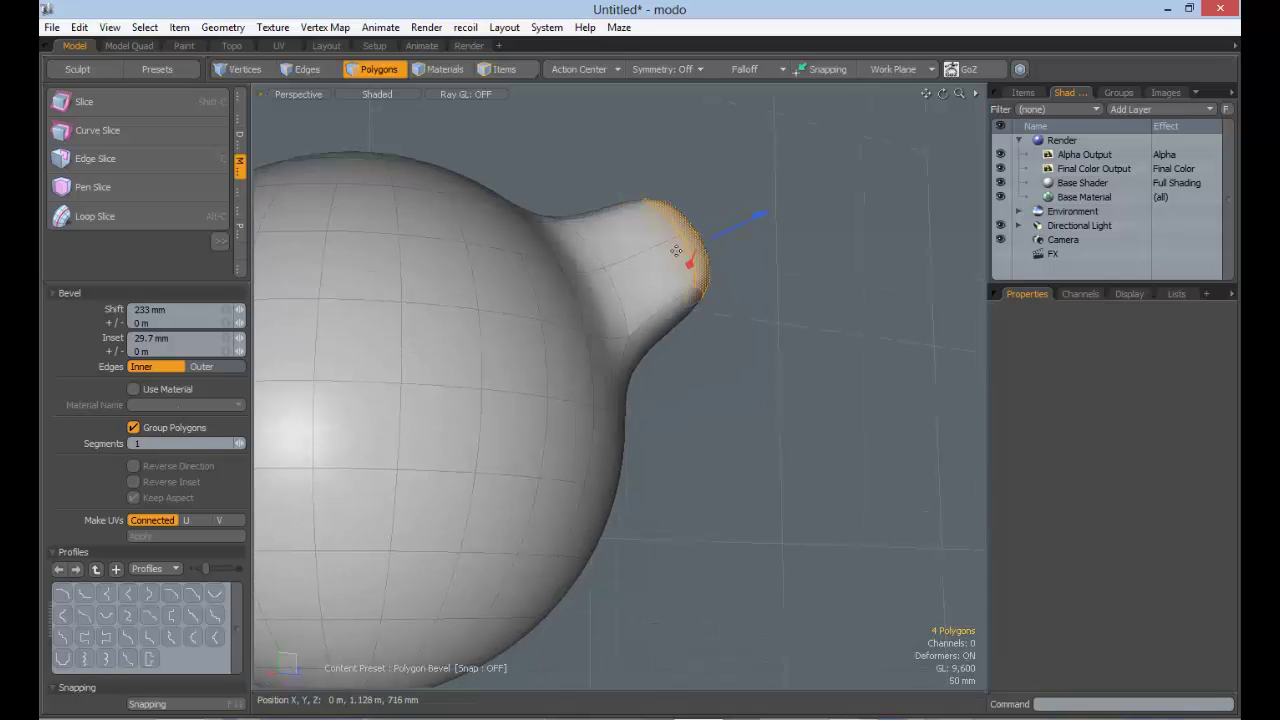
{"action": "left_click", "coordinate": [243, 443]}
{"action": "left_click", "coordinate": [243, 443]}
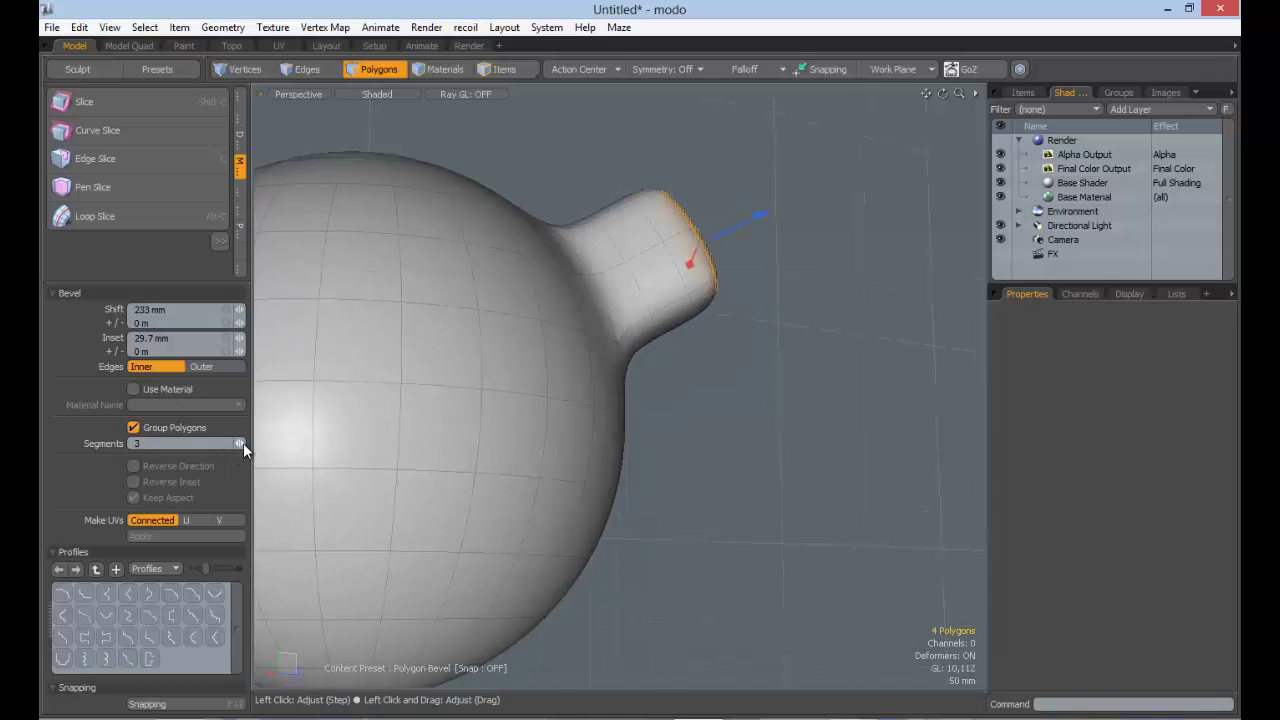
{"action": "left_click", "coordinate": [243, 443]}
{"action": "left_click", "coordinate": [243, 443]}
{"action": "left_click_drag", "start_coordinate": [691, 320], "coordinate": [594, 323], "text": "alt"}
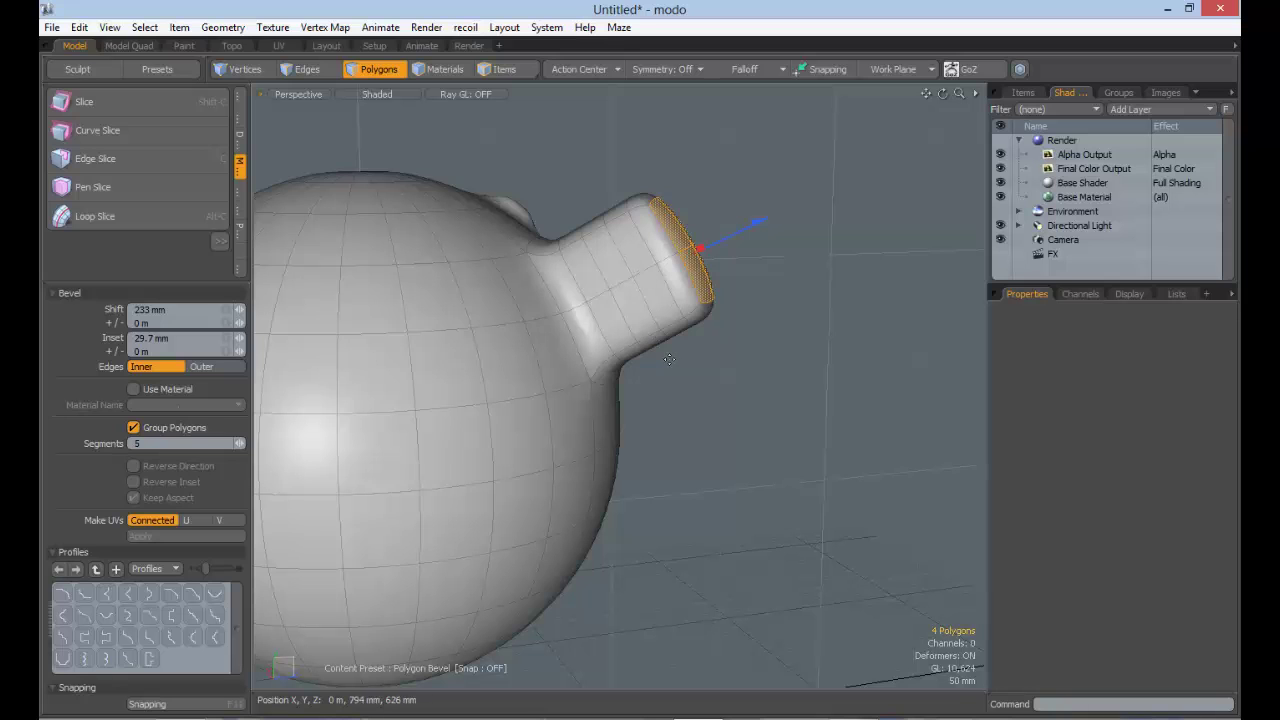
Step: Extend the five-segment bevel to a shift of about 495 mm and inspect the lengthened block from several angles
{"action": "left_click_drag", "start_coordinate": [737, 349], "coordinate": [576, 215], "text": "alt"}
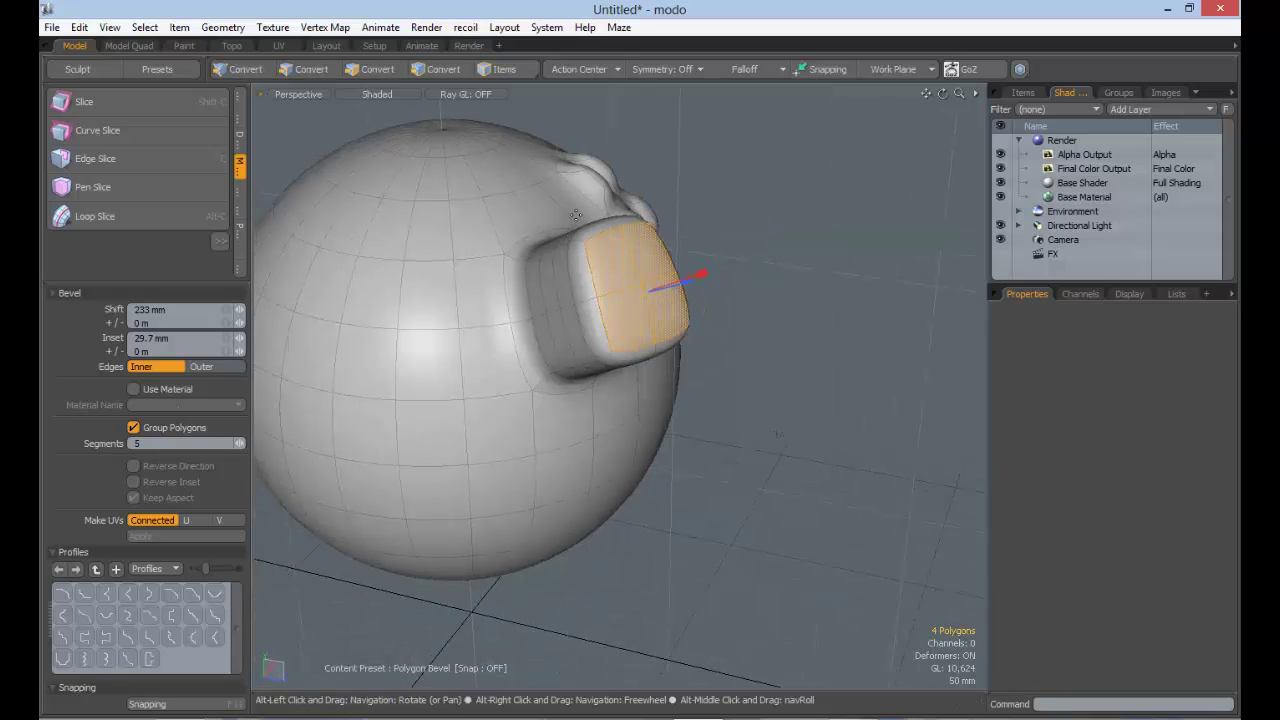
{"action": "left_click_drag", "start_coordinate": [540, 314], "coordinate": [549, 320], "text": "alt"}
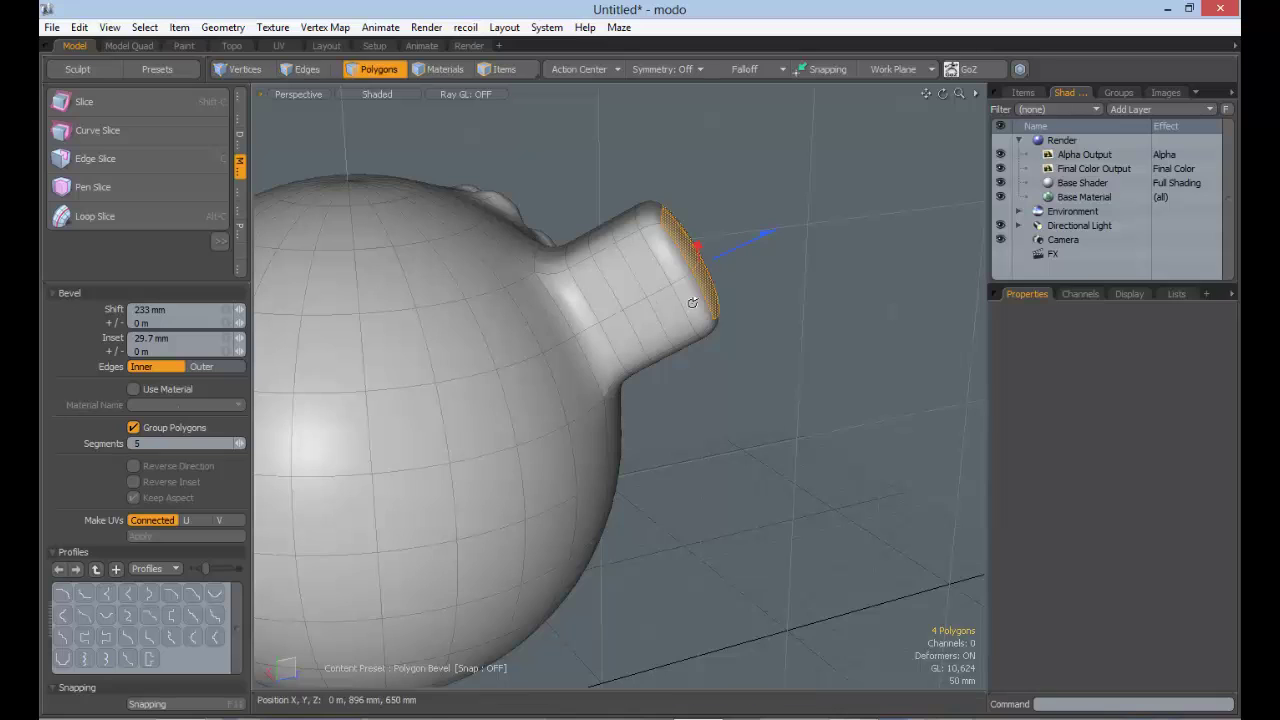
{"action": "left_click_drag", "start_coordinate": [723, 245], "coordinate": [846, 180]}
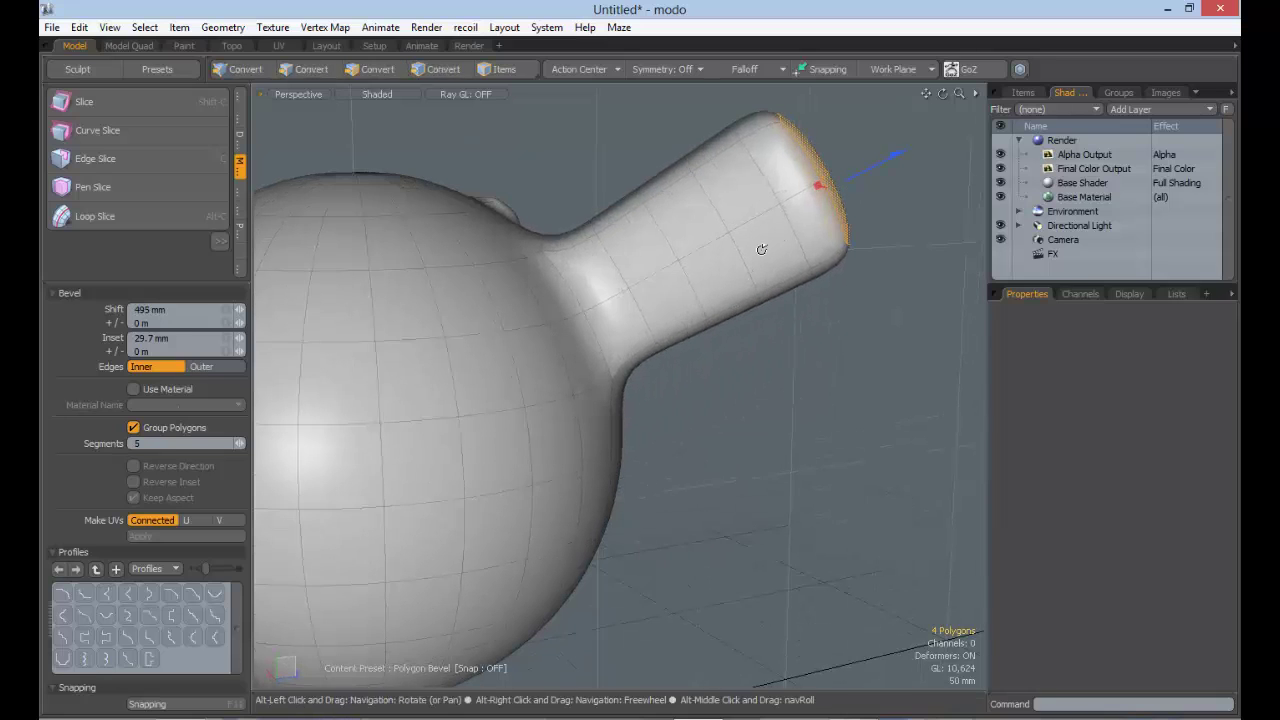
{"action": "left_click_drag", "start_coordinate": [763, 249], "coordinate": [537, 277], "text": "alt"}
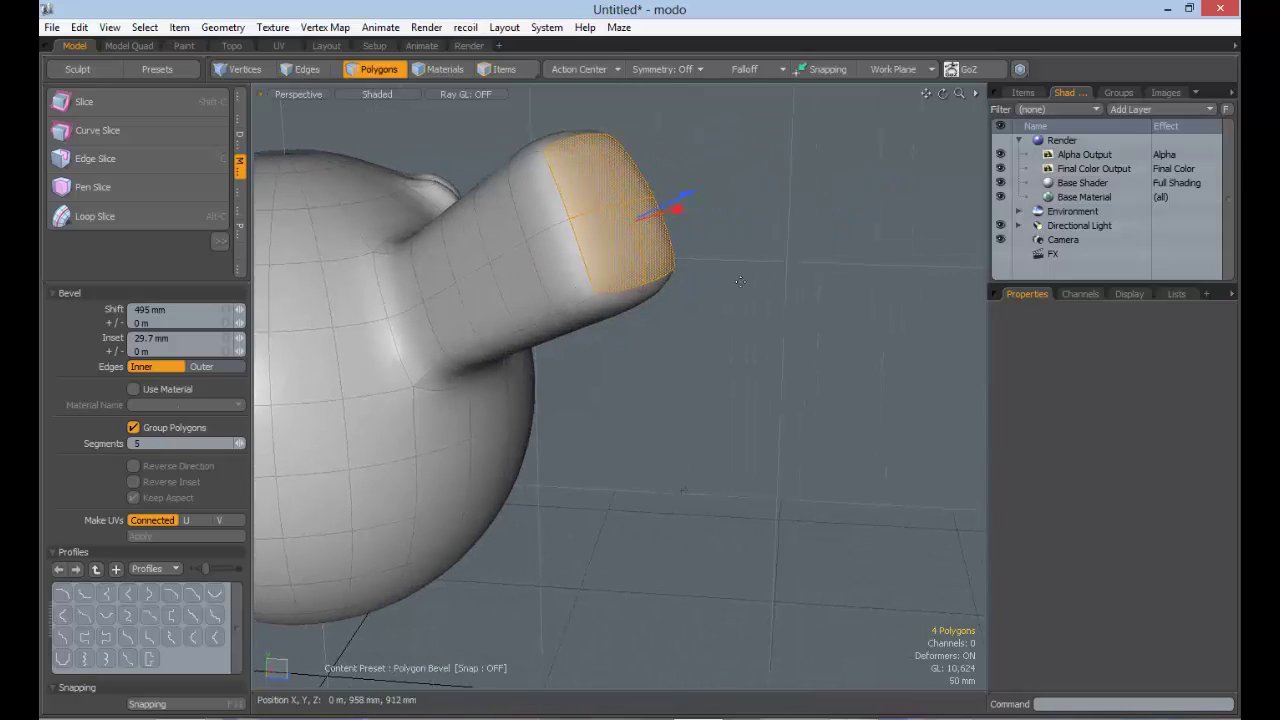
{"action": "left_click_drag", "start_coordinate": [740, 281], "coordinate": [702, 274], "text": "alt"}
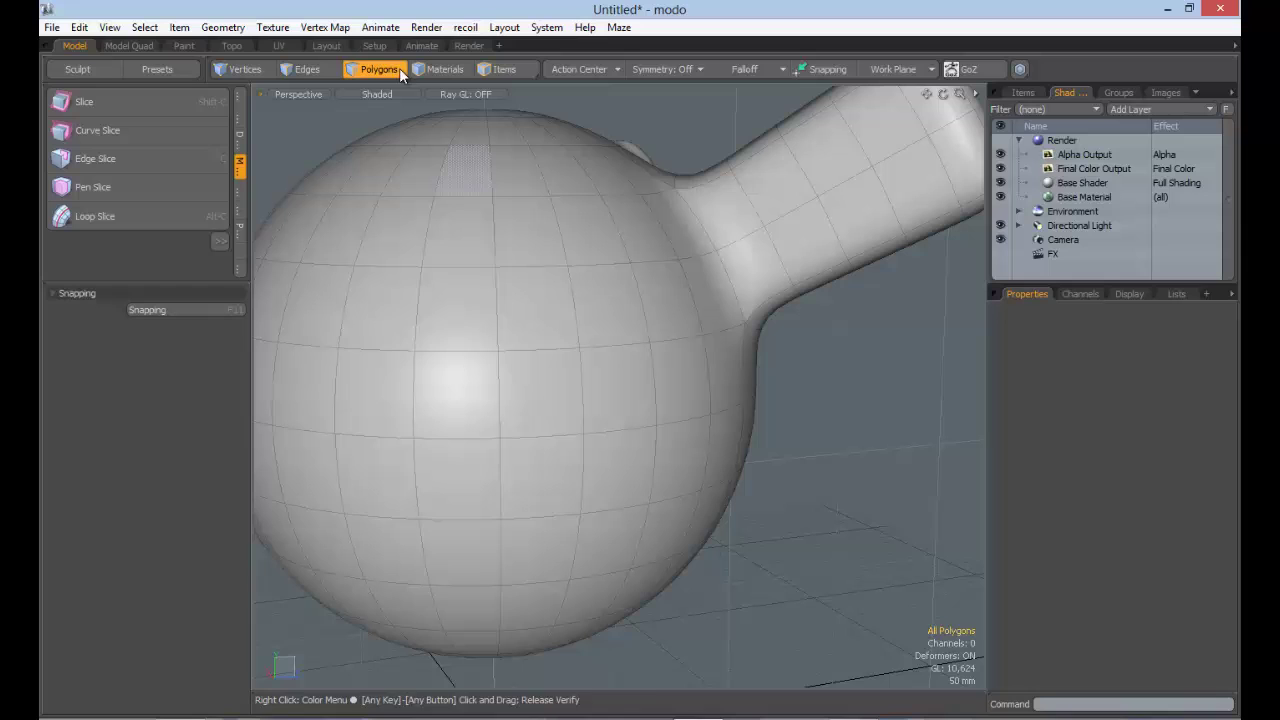
Step: Clear the earlier selection and select a single polygon on a plain, unbeveled area of the sphere
{"action": "left_click", "coordinate": [457, 314]}
{"action": "left_click_drag", "start_coordinate": [480, 316], "coordinate": [560, 406], "text": "alt"}
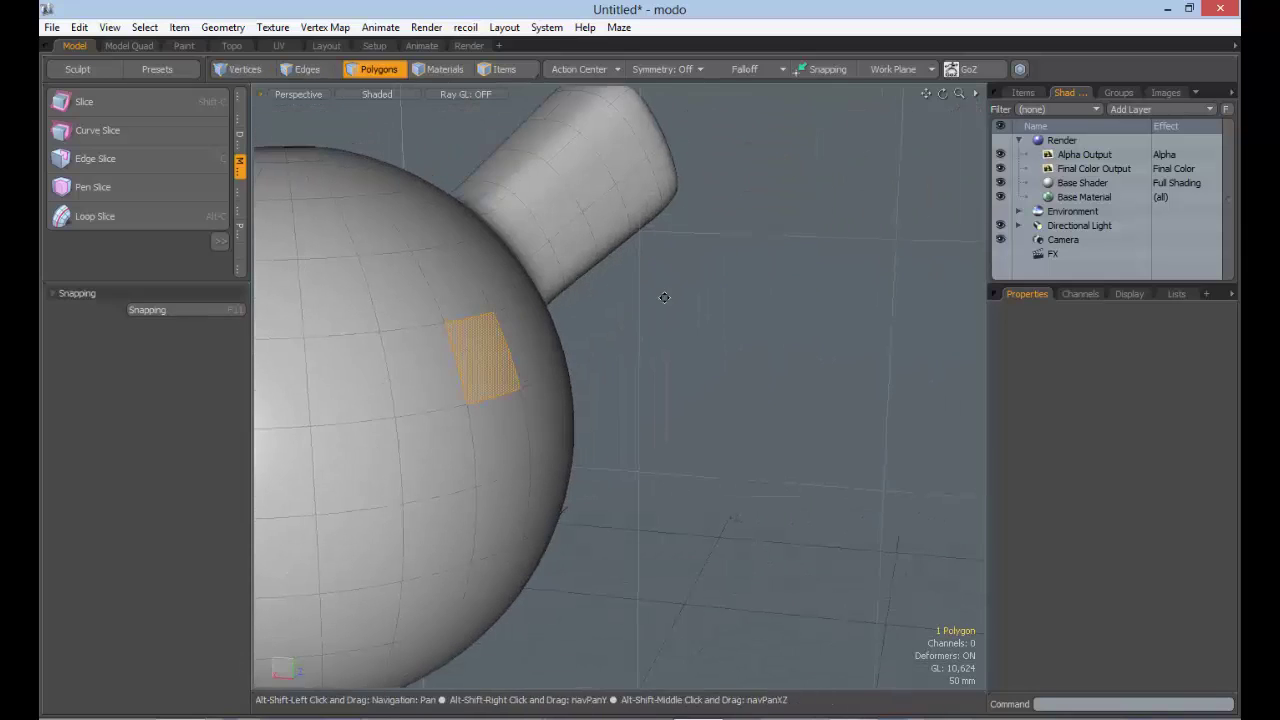
{"action": "left_click_drag", "start_coordinate": [666, 294], "coordinate": [886, 228], "text": "alt+shift"}
{"action": "key", "text": "Escape"}
{"action": "left_click", "coordinate": [512, 321]}
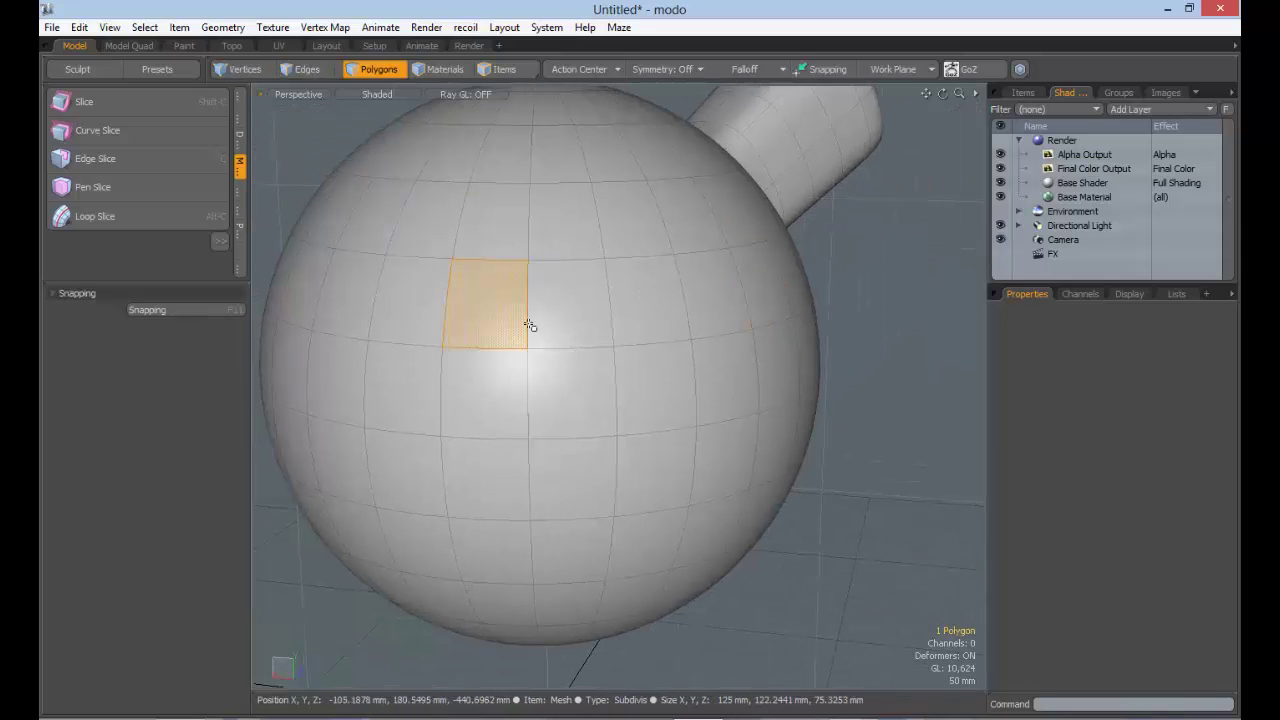
{"action": "left_click_drag", "start_coordinate": [543, 323], "coordinate": [762, 318], "text": "alt"}
{"action": "left_click_drag", "start_coordinate": [762, 318], "coordinate": [543, 323], "text": "alt+shift"}
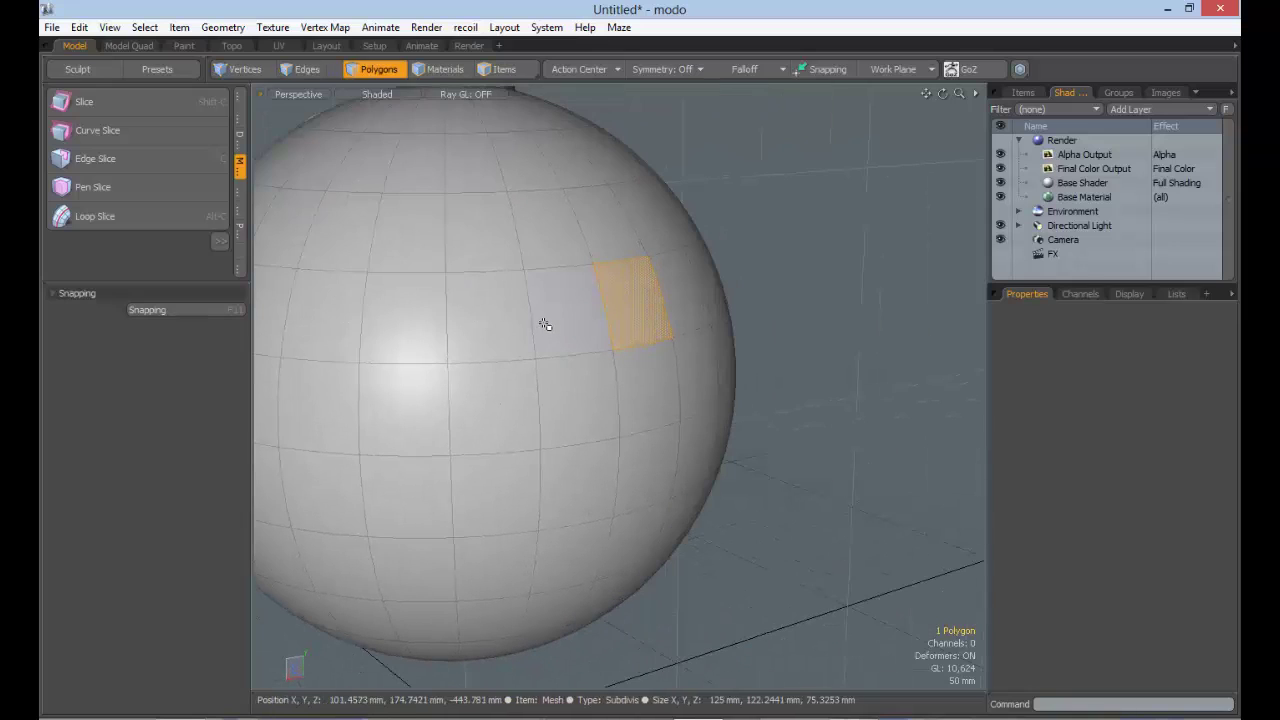
{"action": "left_click_drag", "start_coordinate": [520, 330], "coordinate": [563, 337], "text": "alt"}
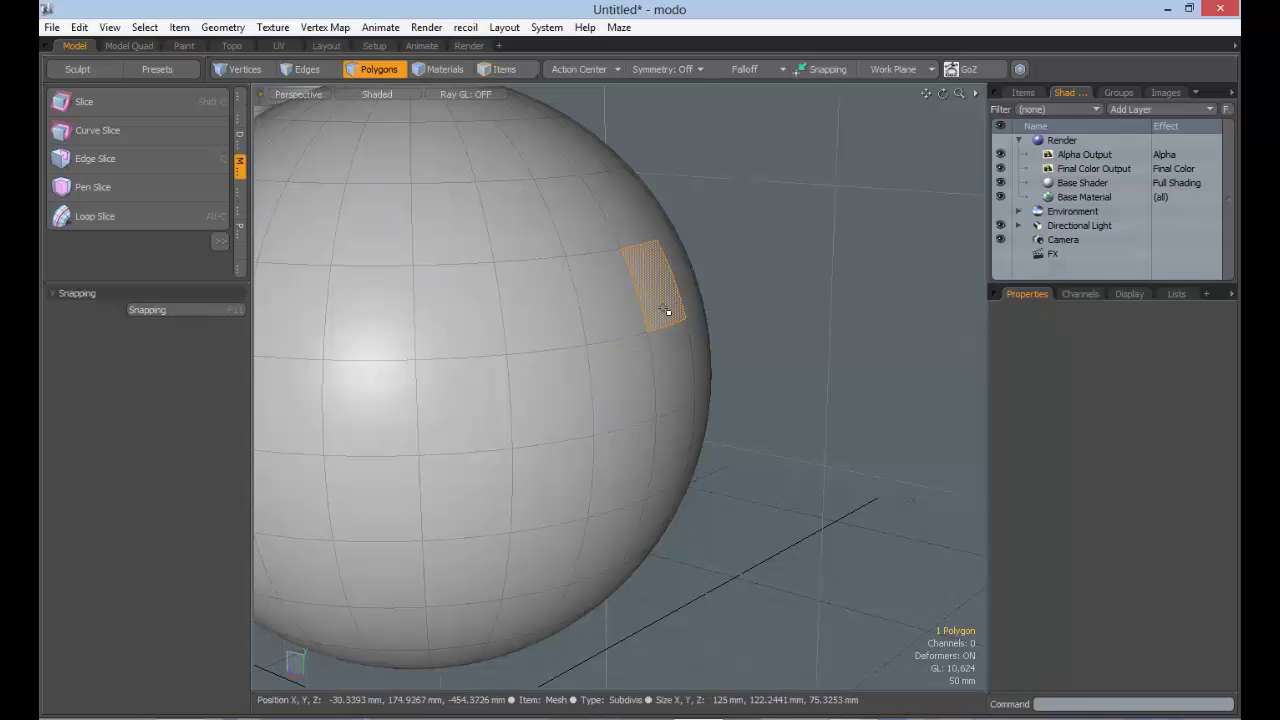
{"action": "mouse_move", "coordinate": [669, 310]}
{"action": "left_mouse_down", "text": "alt"}
{"action": "mouse_move", "coordinate": [606, 323]}
{"action": "mouse_move", "coordinate": [677, 306]}
{"action": "left_mouse_up", "text": "alt"}
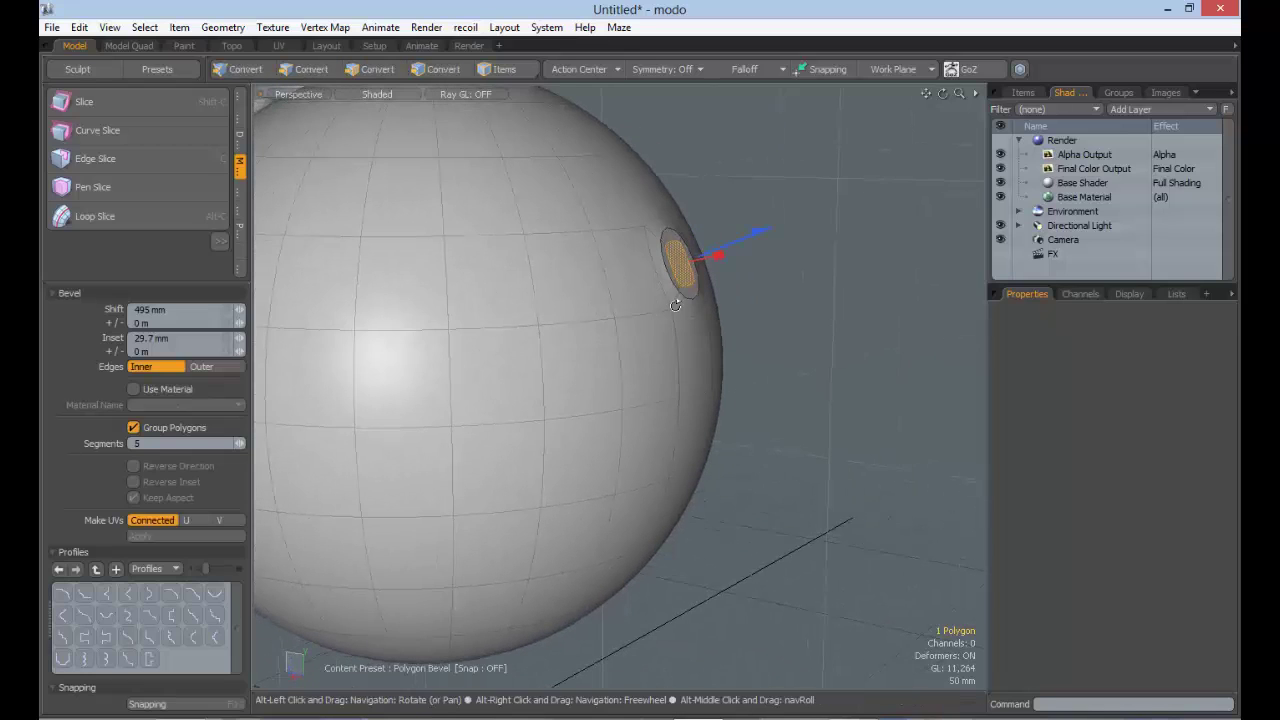
{"action": "key", "text": "ctrl+z"}
{"action": "key", "text": "ctrl+z"}
{"action": "key", "text": "ctrl+z"}
Step: Select the adjacent plain polygon on the sphere and bevel it outward with five segments to a shift of about 132 mm
{"action": "left_click", "coordinate": [591, 308]}
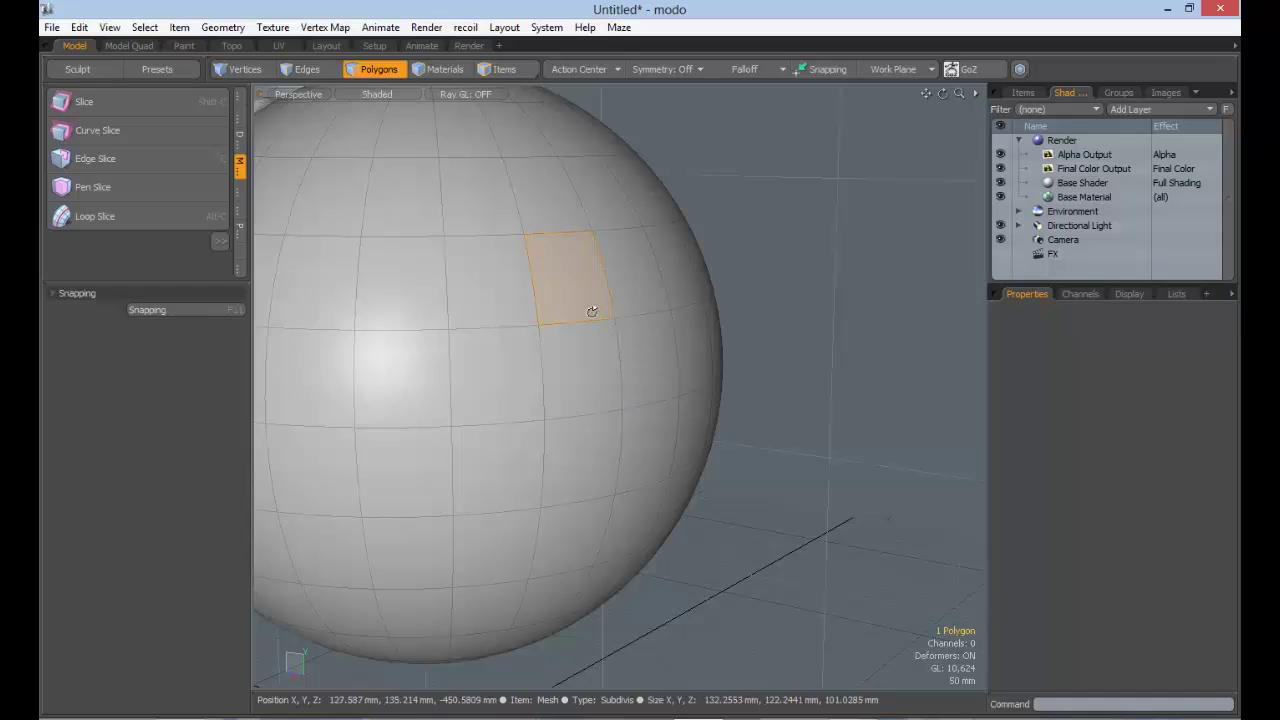
{"action": "left_click_drag", "start_coordinate": [591, 308], "coordinate": [729, 277], "text": "alt"}
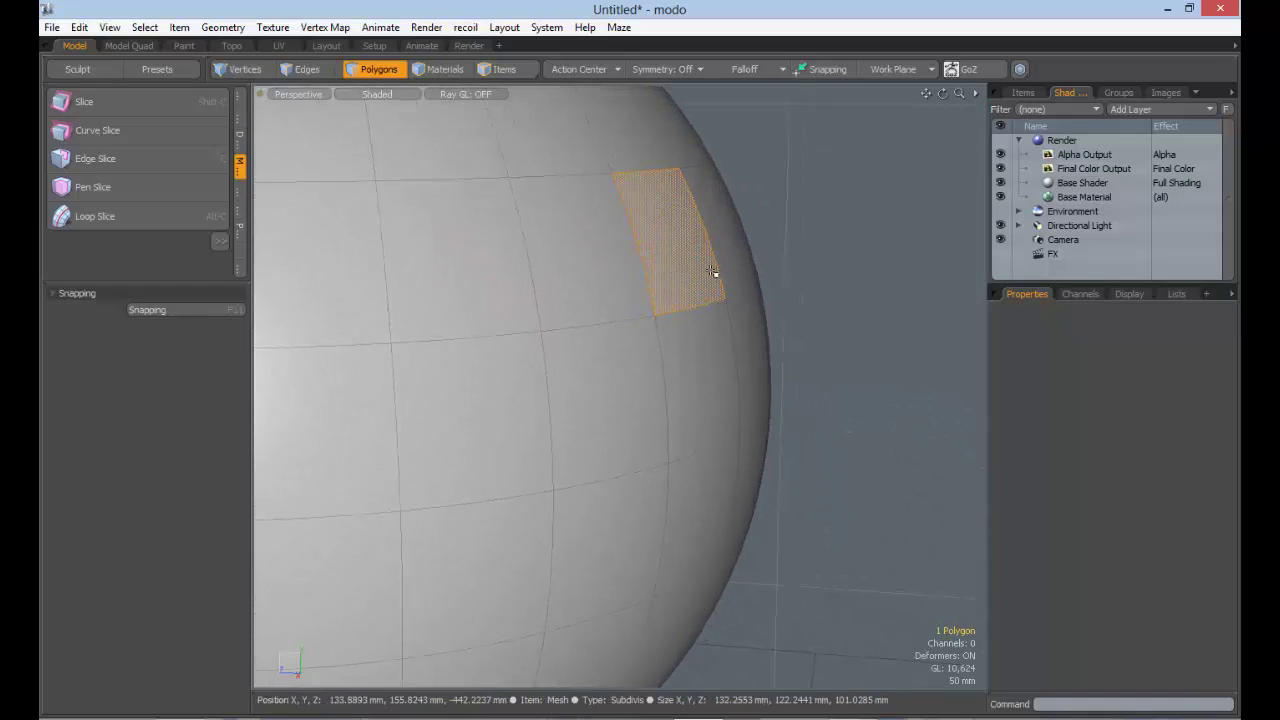
{"action": "key", "text": "b"}
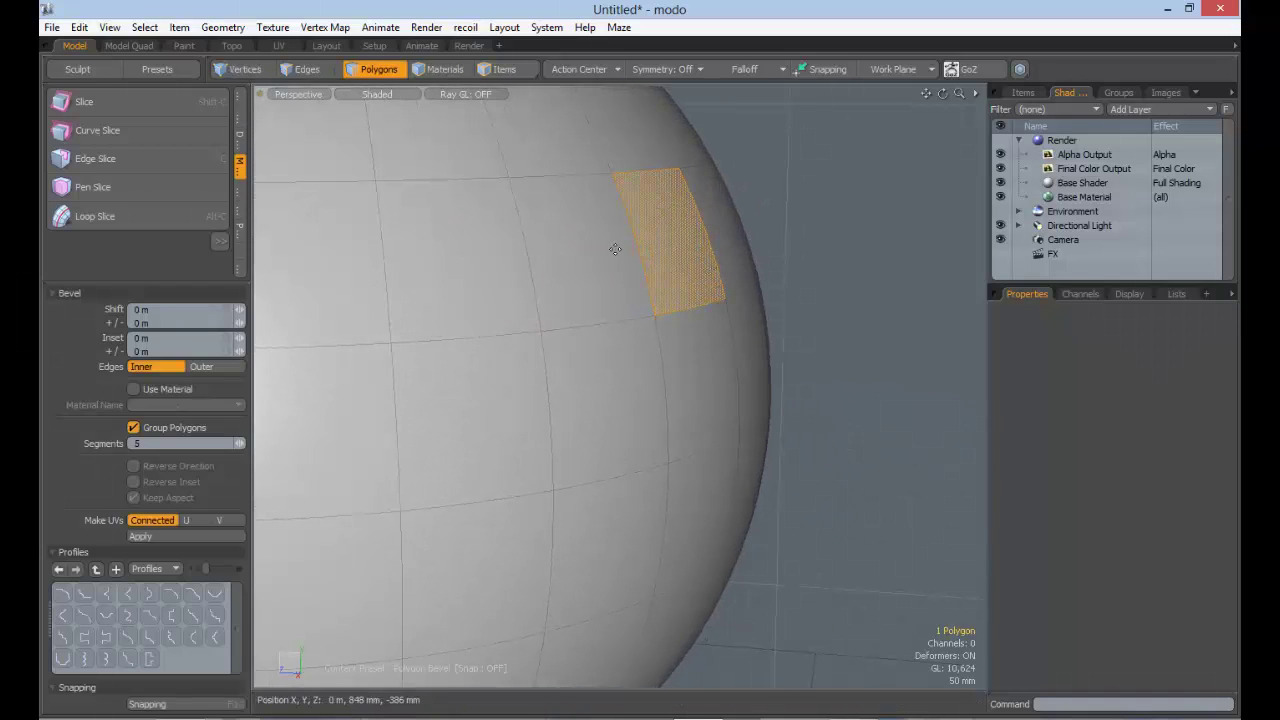
{"action": "left_click_drag", "start_coordinate": [668, 244], "coordinate": [666, 250]}
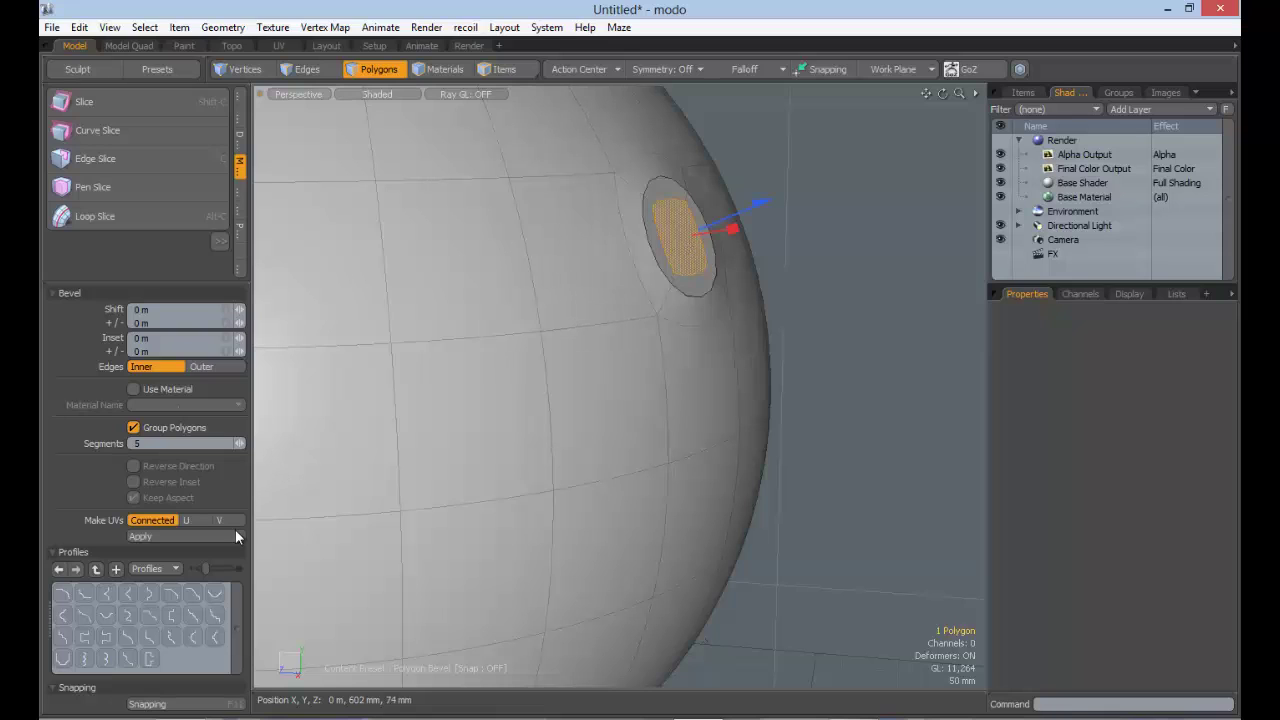
{"action": "left_click_drag", "start_coordinate": [737, 224], "coordinate": [852, 178]}
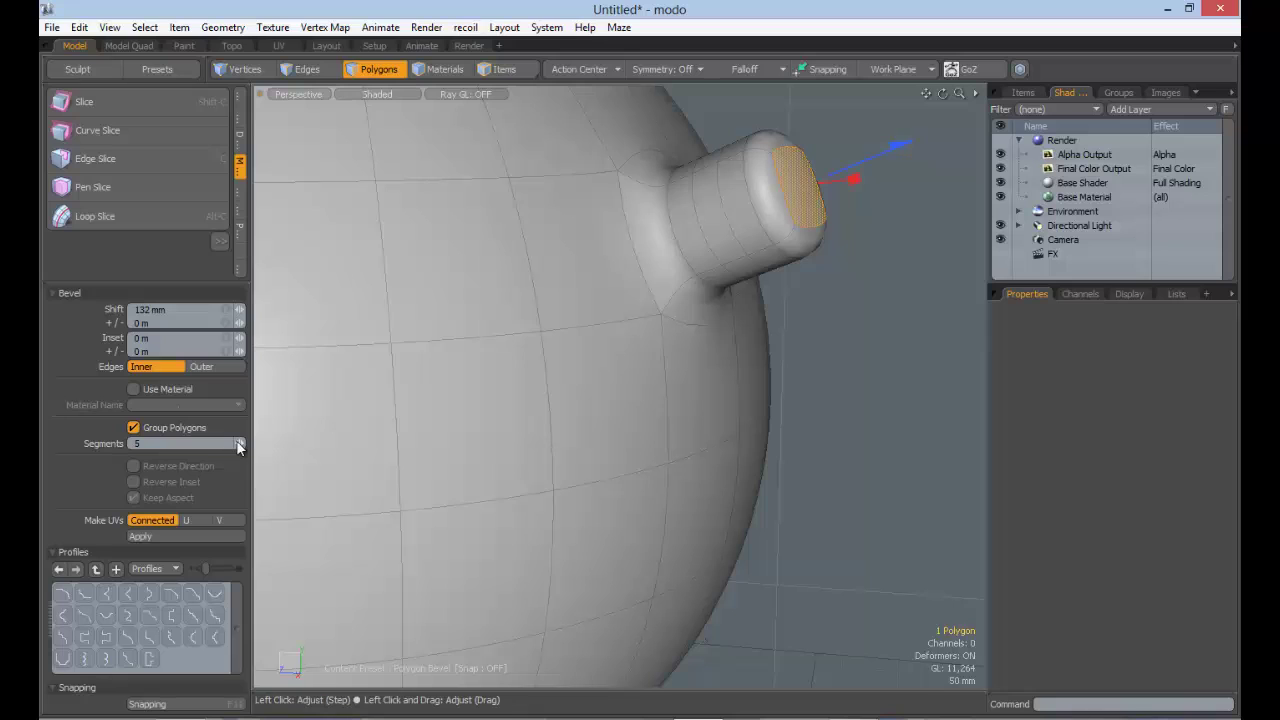
Step: Reduce the bevel to 1 segment and lengthen the block with repeated new bevels from its end face
{"action": "left_click_drag", "start_coordinate": [238, 444], "coordinate": [228, 446]}
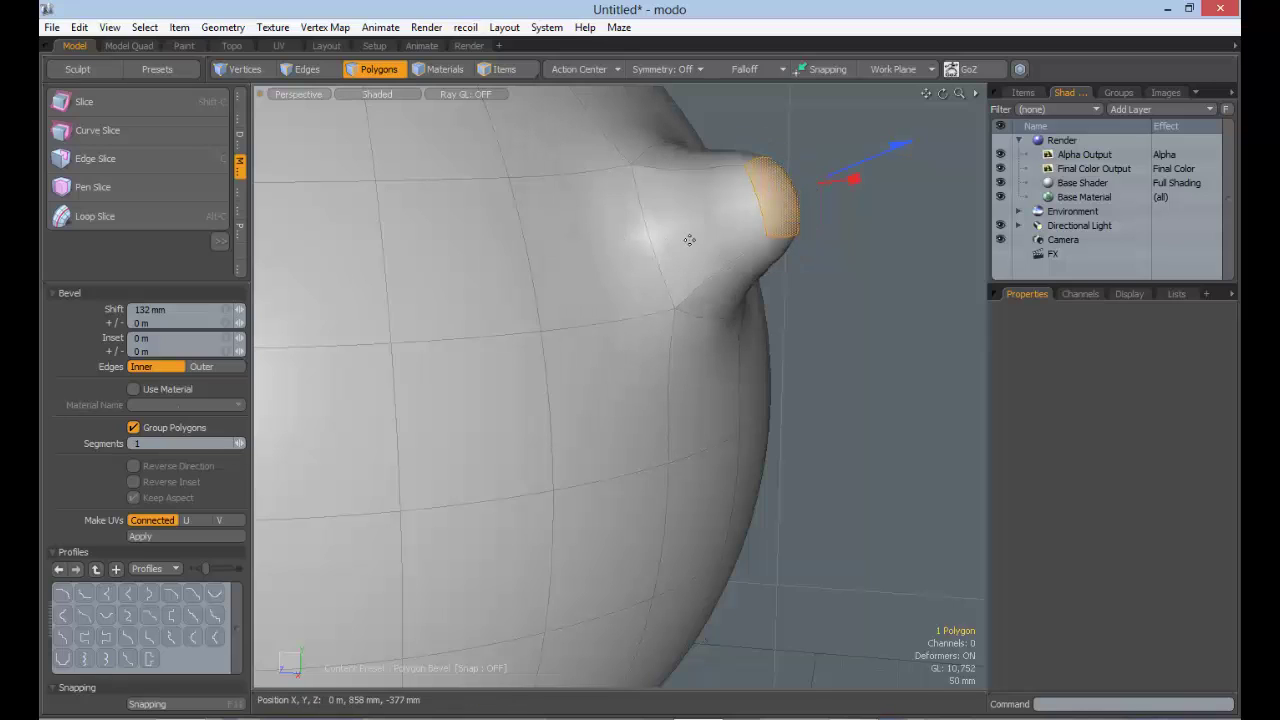
{"action": "left_click_drag", "start_coordinate": [706, 237], "coordinate": [737, 224], "text": "alt"}
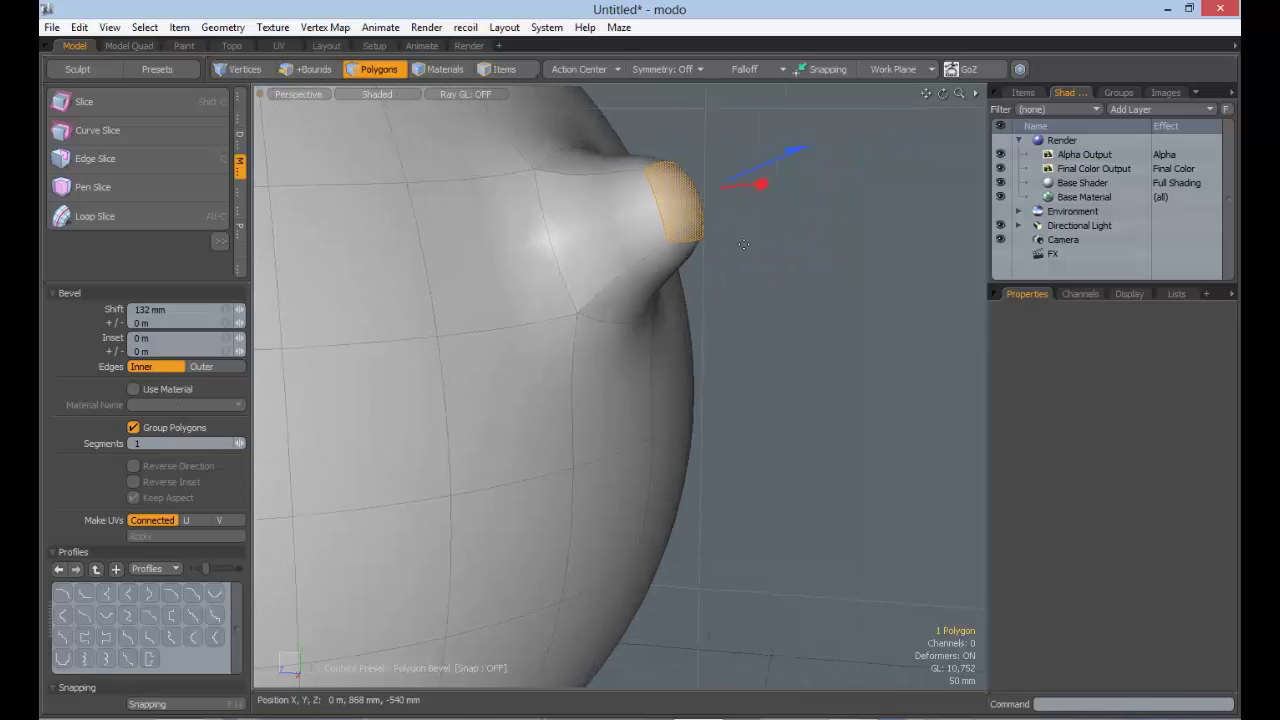
{"action": "left_click", "coordinate": [757, 251]}
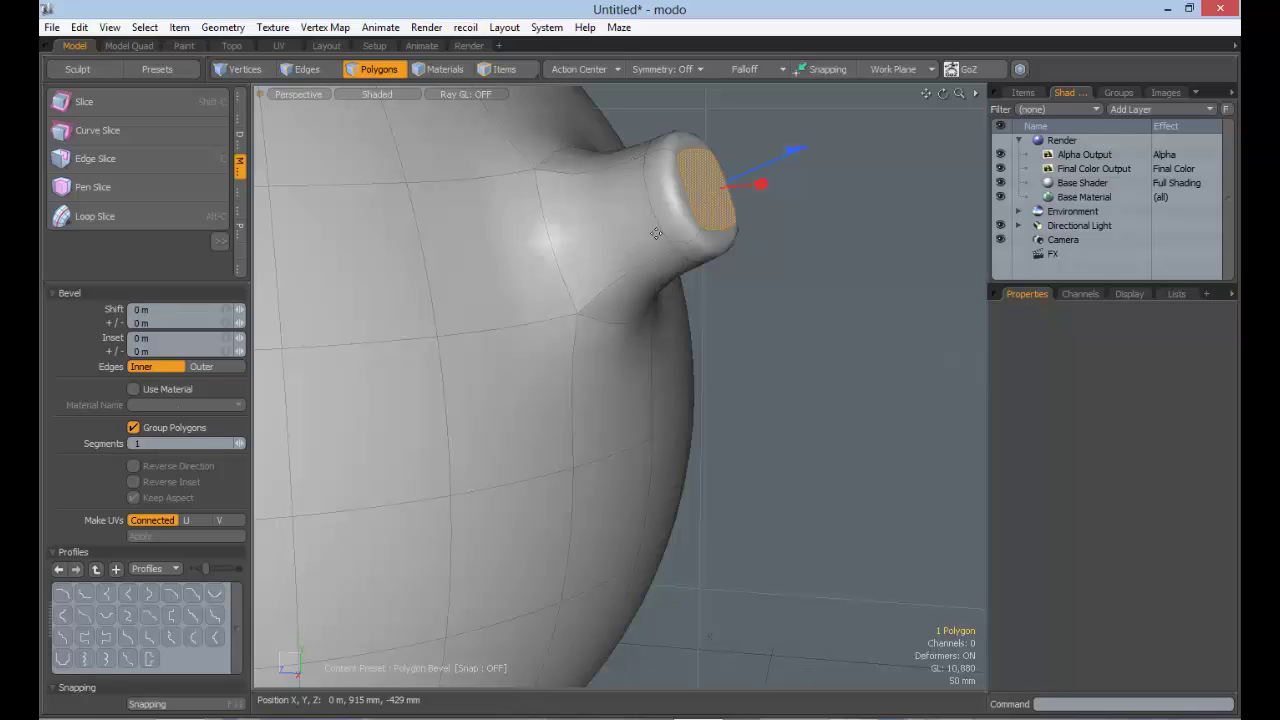
{"action": "left_click_drag", "start_coordinate": [786, 254], "coordinate": [735, 240], "text": "alt"}
{"action": "left_click_drag", "start_coordinate": [772, 178], "coordinate": [944, 152]}
{"action": "left_click", "coordinate": [728, 262], "text": "shift"}
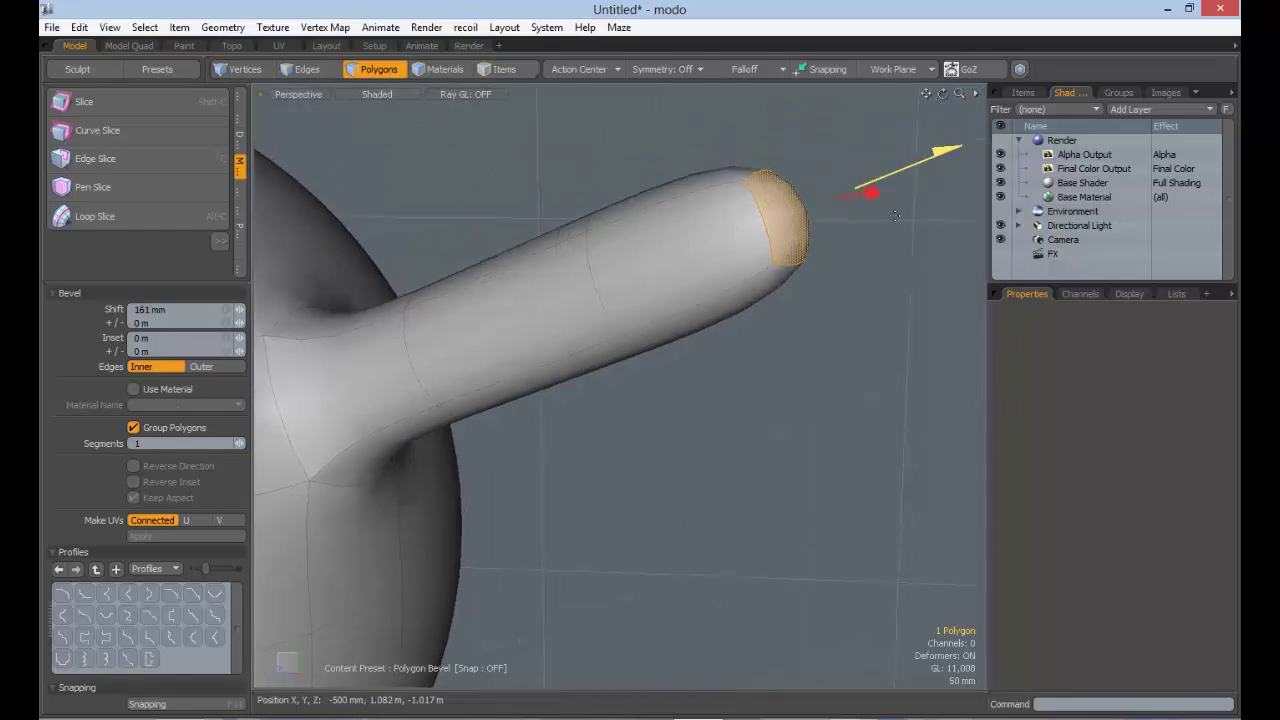
{"action": "left_click", "coordinate": [925, 185], "text": "shift"}
Step: Undo the chained bevels back to the plain sphere surface
{"action": "left_click_drag", "start_coordinate": [806, 320], "coordinate": [748, 279], "text": "ctrl+alt"}
{"action": "key", "text": "ctrl+z"}
{"action": "key", "text": "ctrl+z"}
{"action": "key", "text": "ctrl+z"}
{"action": "key", "text": "ctrl+z"}
{"action": "key", "text": "ctrl+z"}
{"action": "key", "text": "ctrl+z"}
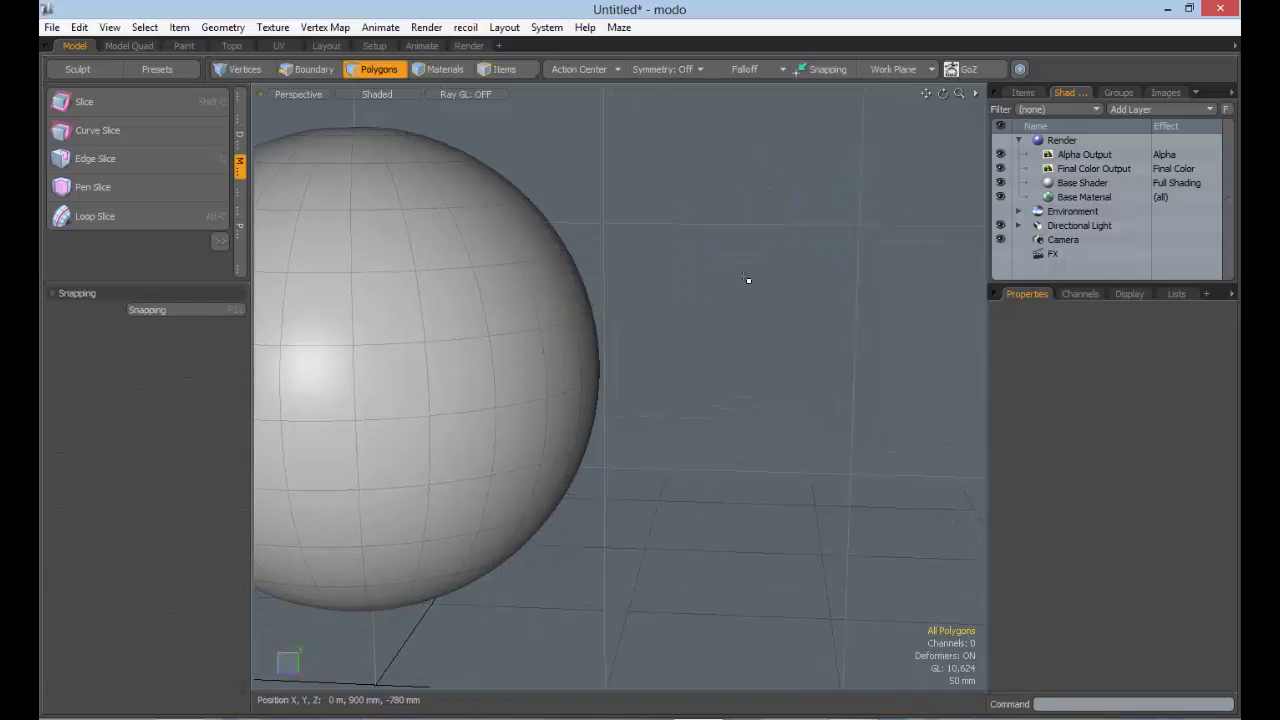
Step: Select one plain polygon and bevel it outward with five segments into a long block with a shift of about 780 mm
{"action": "left_click", "coordinate": [525, 302]}
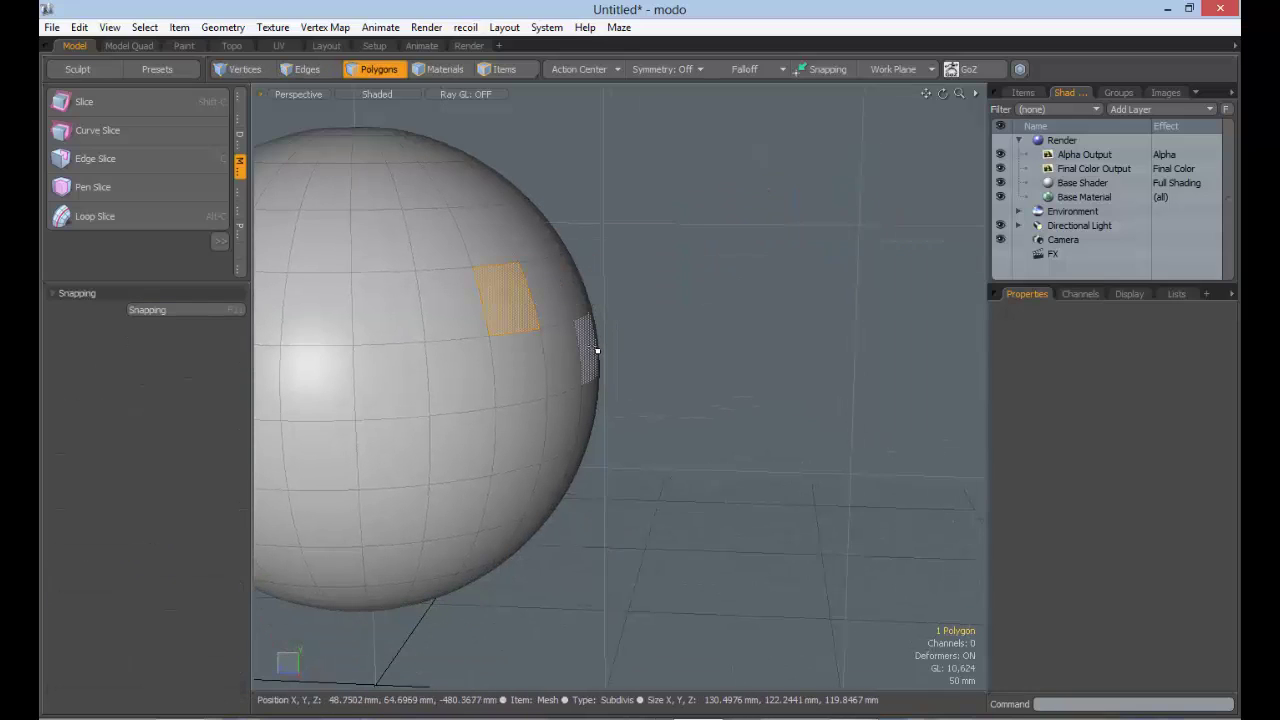
{"action": "key", "text": "b"}
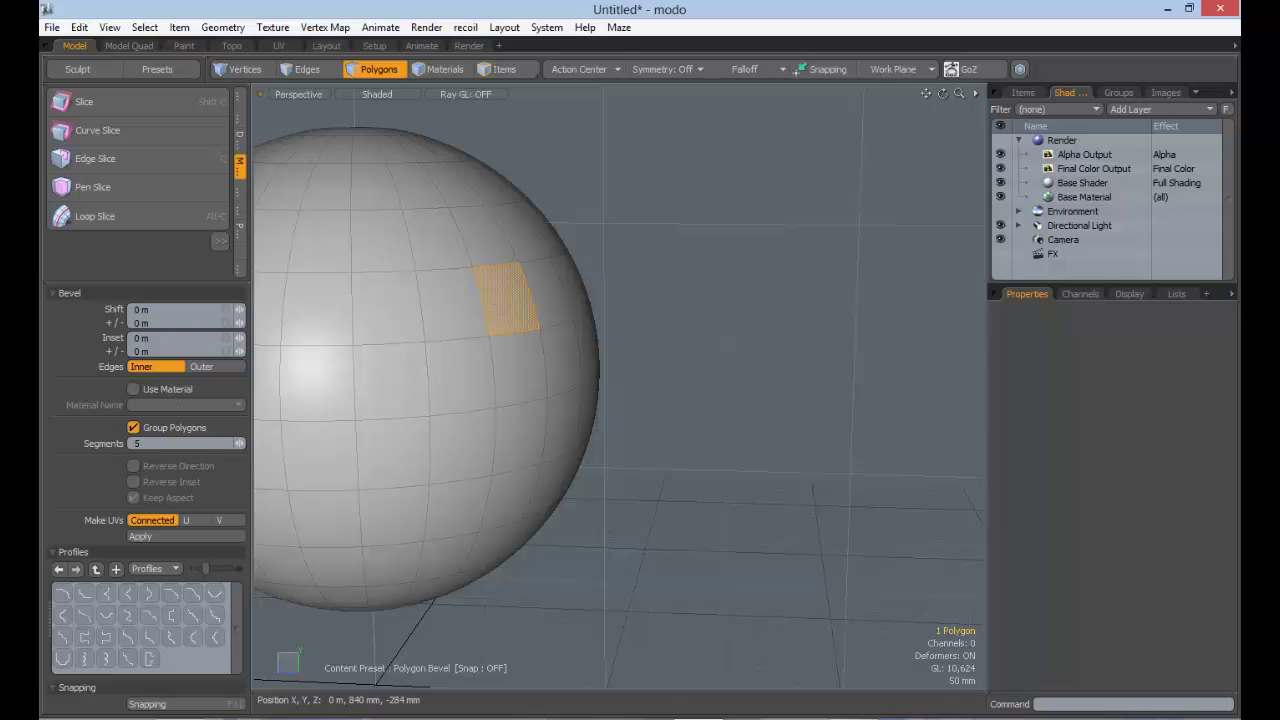
{"action": "left_click", "coordinate": [515, 303]}
{"action": "left_click_drag", "start_coordinate": [522, 305], "coordinate": [636, 290], "text": "alt"}
{"action": "left_click_drag", "start_coordinate": [697, 224], "coordinate": [878, 141]}
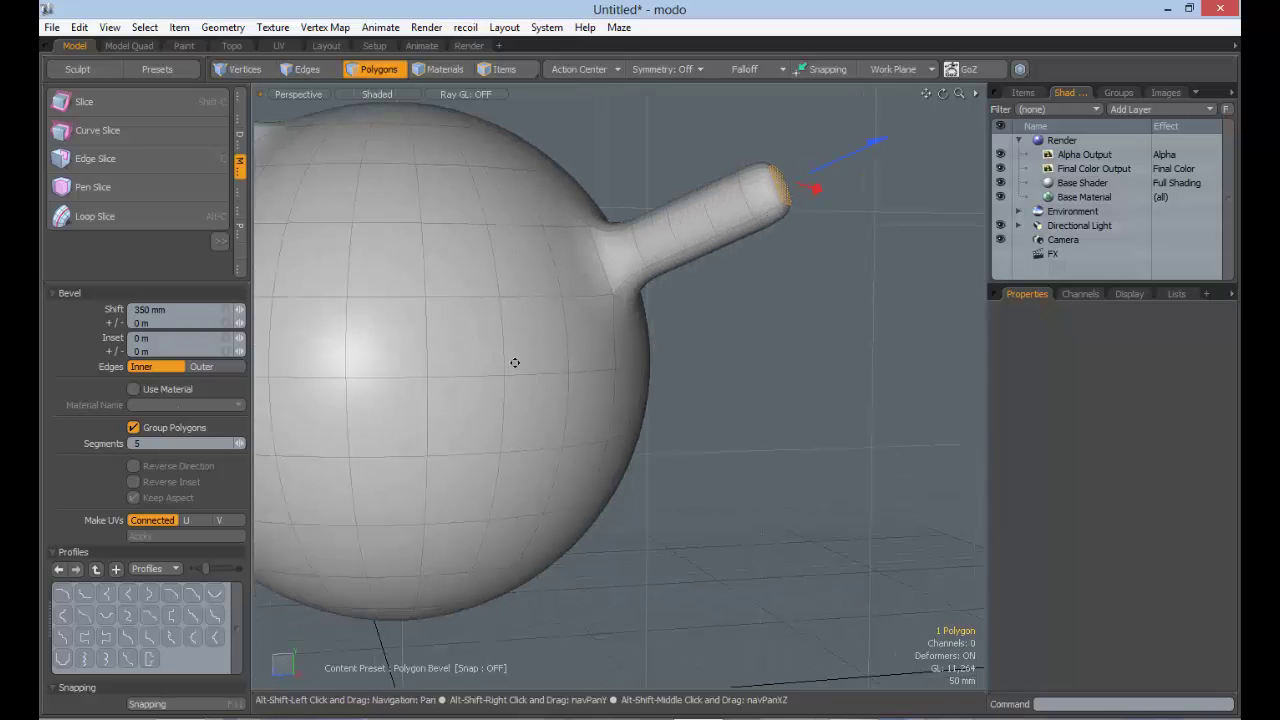
{"action": "left_click_drag", "start_coordinate": [772, 155], "coordinate": [869, 200], "text": "alt+shift"}
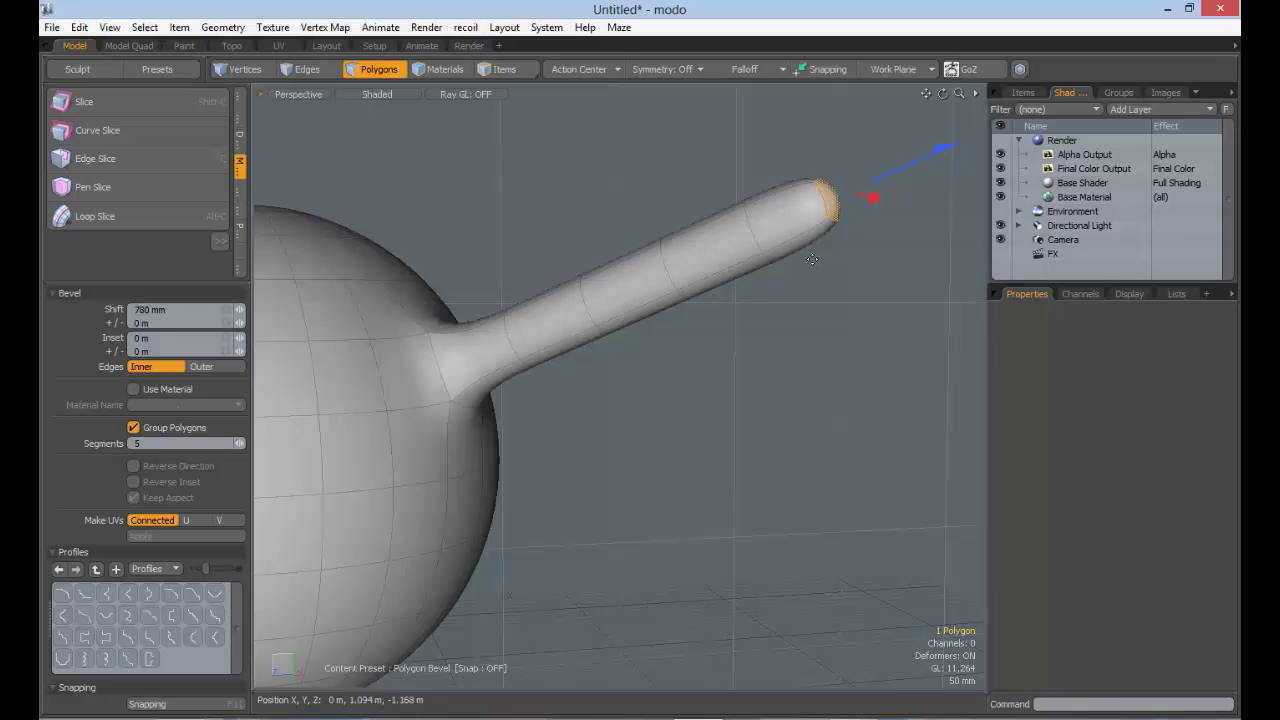
Step: Undo the long five-segment bevel and leave the Bevel tool
{"action": "key", "text": "ctrl+z"}
{"action": "key", "text": "ctrl+z"}
{"action": "key", "text": "space"}
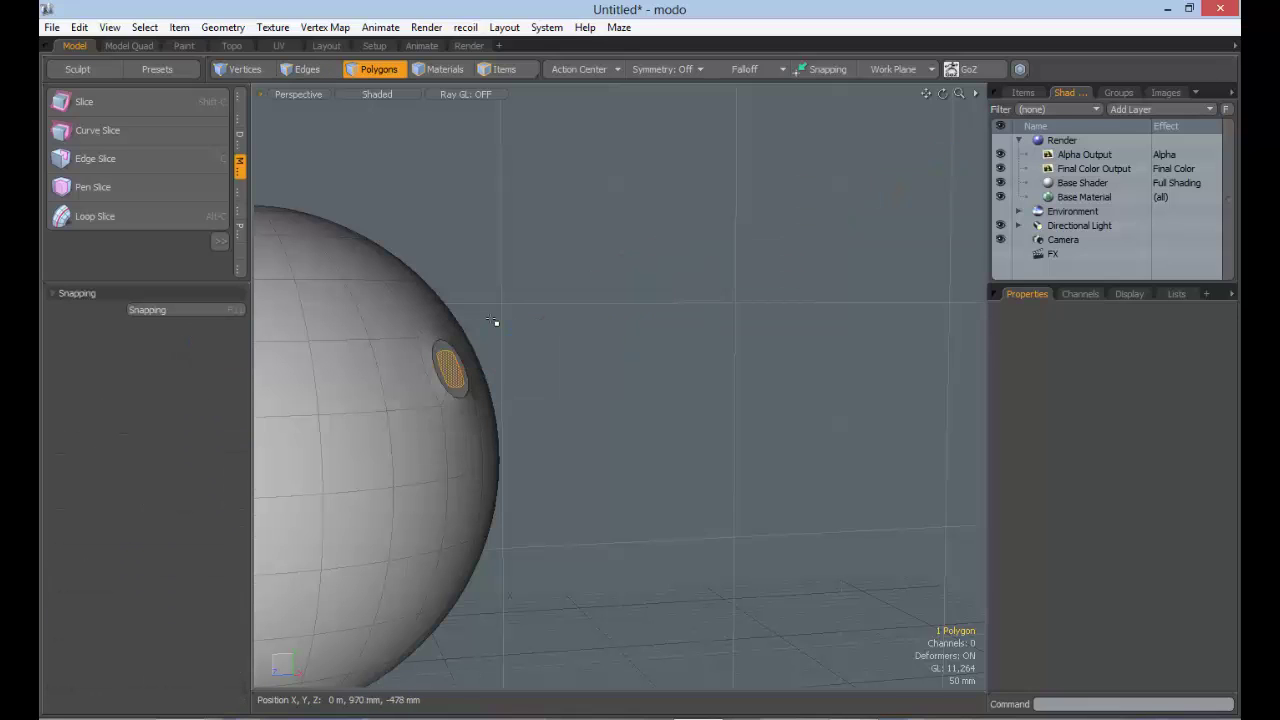
{"action": "key", "text": "ctrl+z"}
Step: Start a new bevel on the polygon at the sphere's side and set its segments to 0
{"action": "left_click", "coordinate": [446, 375]}
{"action": "left_click_drag", "start_coordinate": [532, 398], "coordinate": [582, 389], "text": "alt"}
{"action": "key", "text": "b"}
{"action": "left_click", "coordinate": [516, 386]}
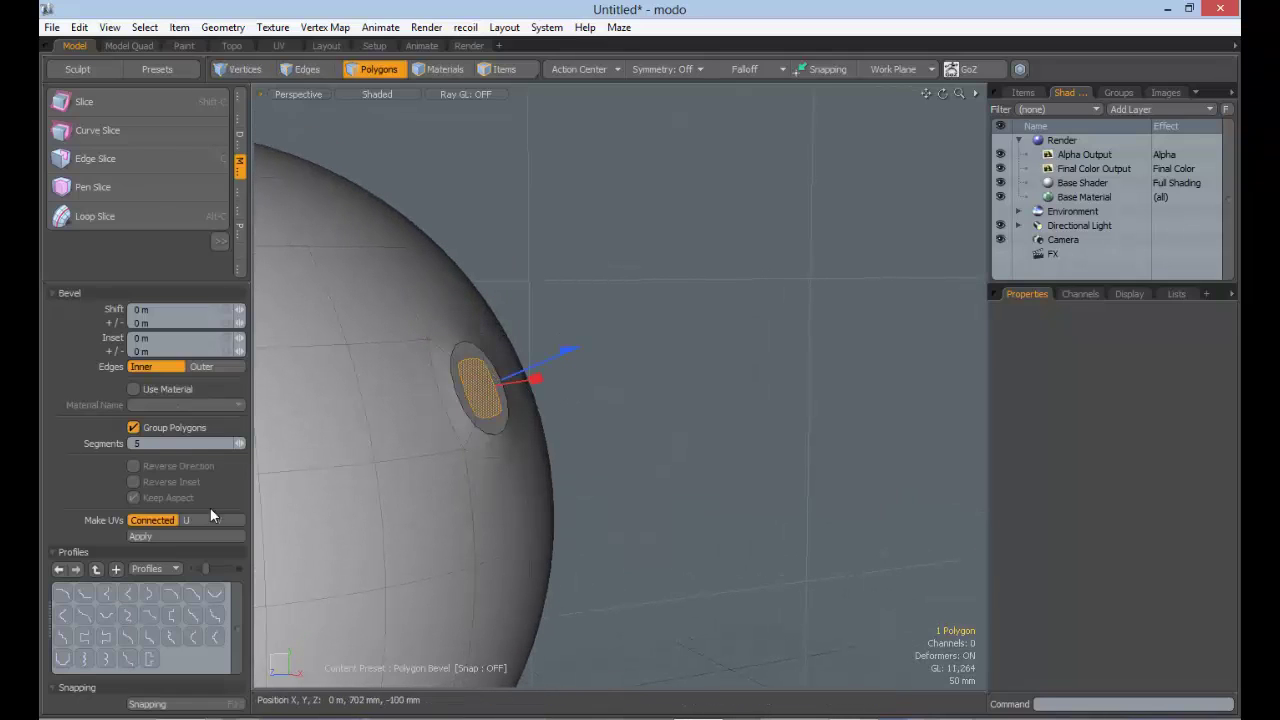
{"action": "left_click", "coordinate": [237, 443]}
{"action": "left_click", "coordinate": [237, 443]}
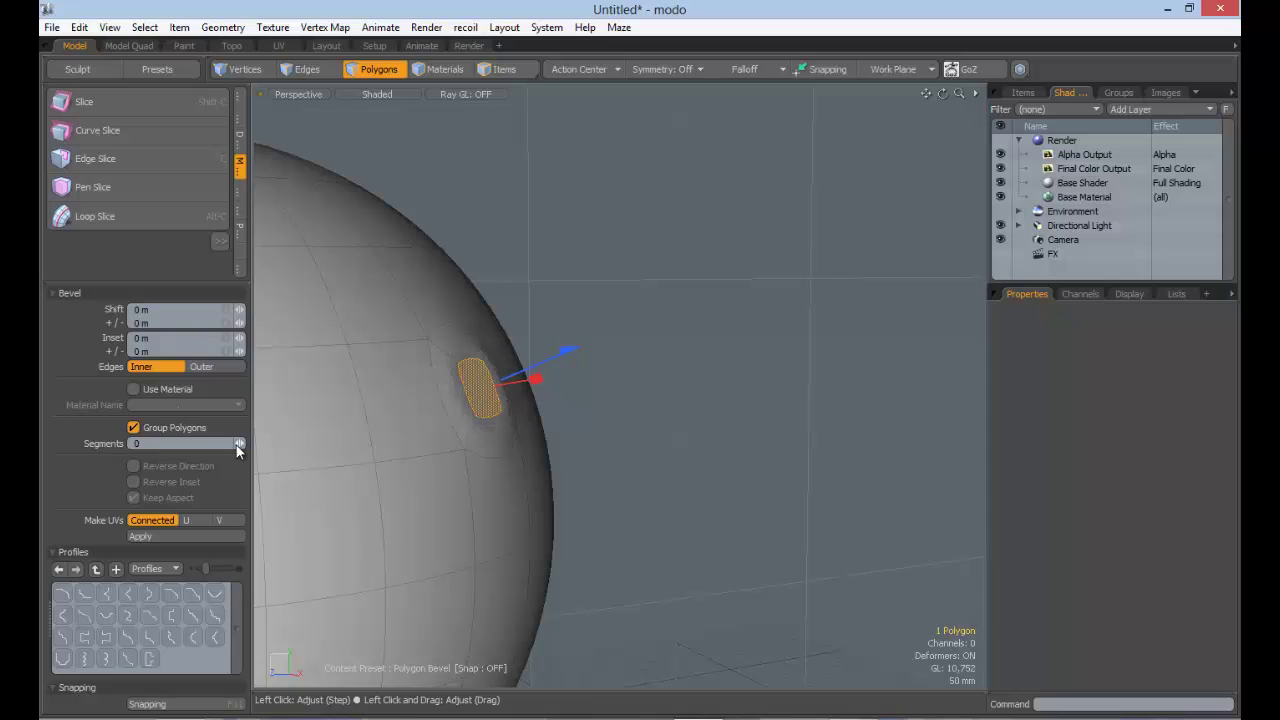
Step: Try beveling the face to a shift of about 140 mm with an inset of about -32.5 mm, and undo it
{"action": "left_click_drag", "start_coordinate": [556, 364], "coordinate": [678, 311]}
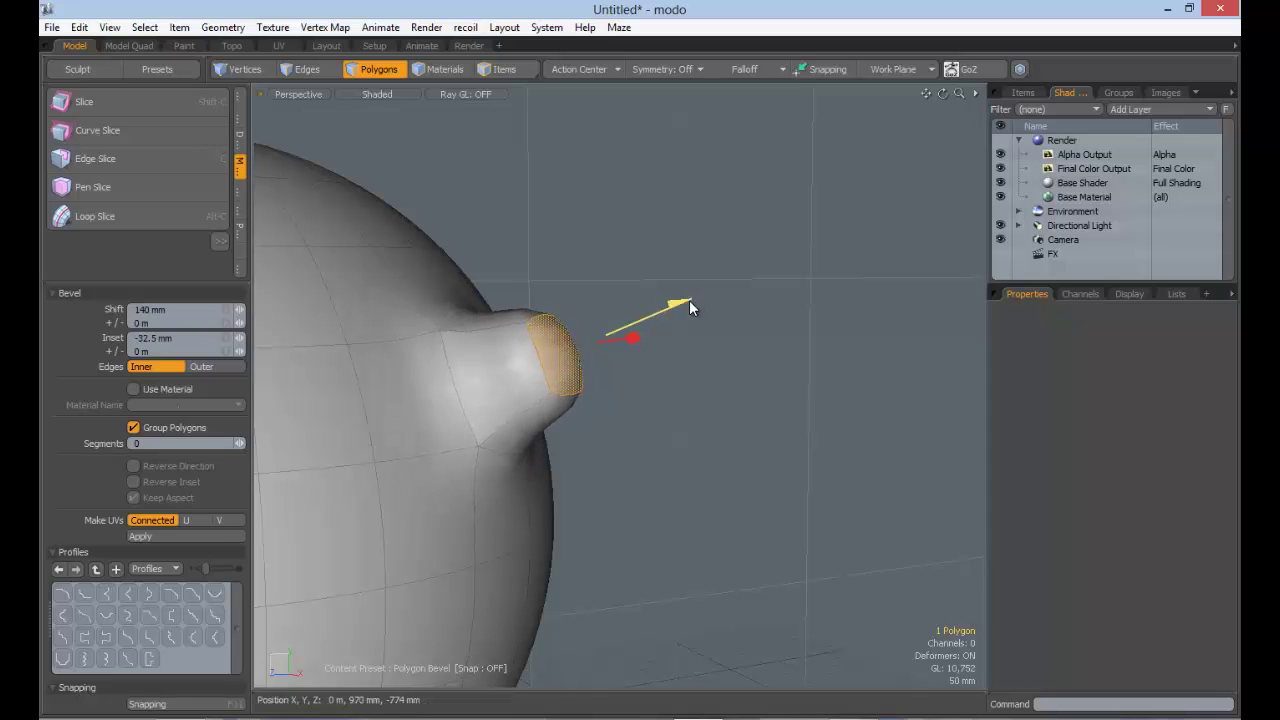
{"action": "key", "text": "ctrl+z"}
{"action": "key", "text": "ctrl+z"}
{"action": "key", "text": "ctrl+z"}
Step: Chain new bevels from the face to form a narrow neck, a wide block and a smaller inset face on its end
{"action": "left_click_drag", "start_coordinate": [582, 346], "coordinate": [955, 188]}
{"action": "left_click", "coordinate": [669, 364], "text": "shift"}
{"action": "left_click", "coordinate": [673, 382], "text": "shift"}
{"action": "left_click_drag", "start_coordinate": [866, 318], "coordinate": [676, 329], "text": "ctrl+alt"}
{"action": "left_click", "coordinate": [722, 312], "text": "shift"}
{"action": "left_click", "coordinate": [724, 342], "text": "shift"}
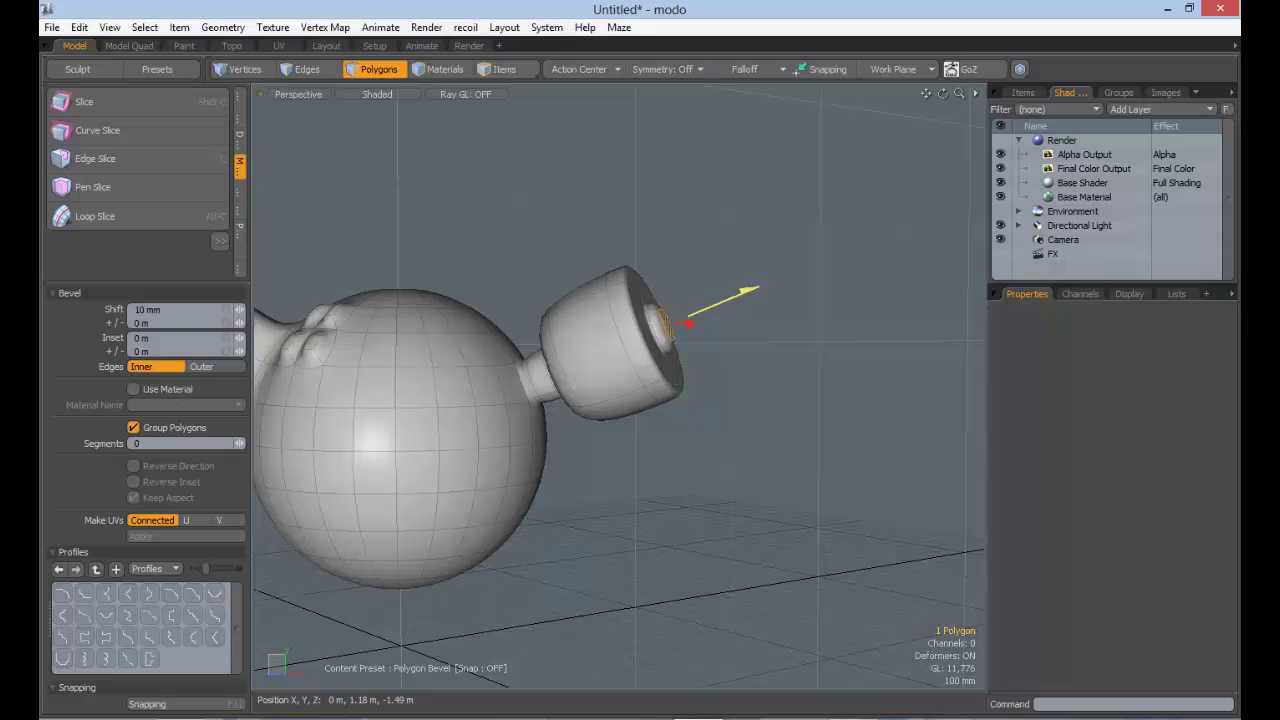
Step: Extend the small end face of the wide block into a narrow stem and start a new bevel at its tip
{"action": "left_click_drag", "start_coordinate": [724, 305], "coordinate": [825, 259]}
{"action": "left_click", "coordinate": [803, 352], "text": "shift"}
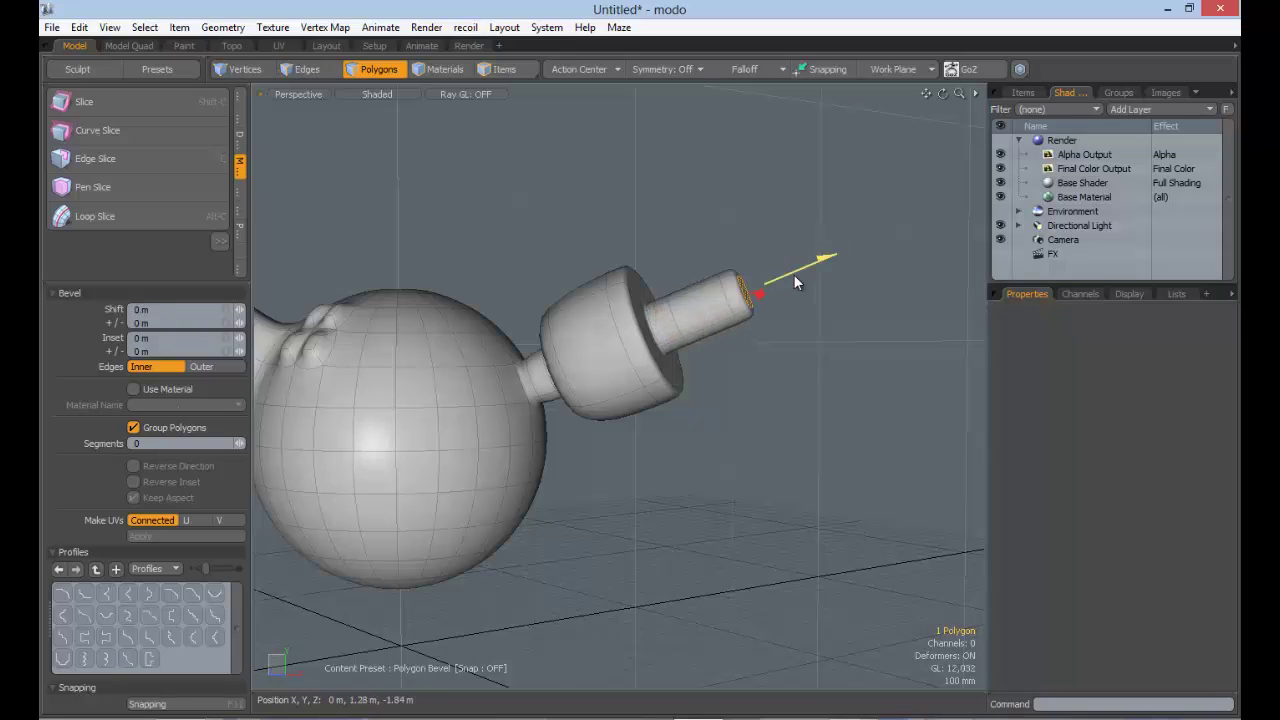
{"action": "left_click_drag", "start_coordinate": [669, 331], "coordinate": [634, 343], "text": "alt+shift"}
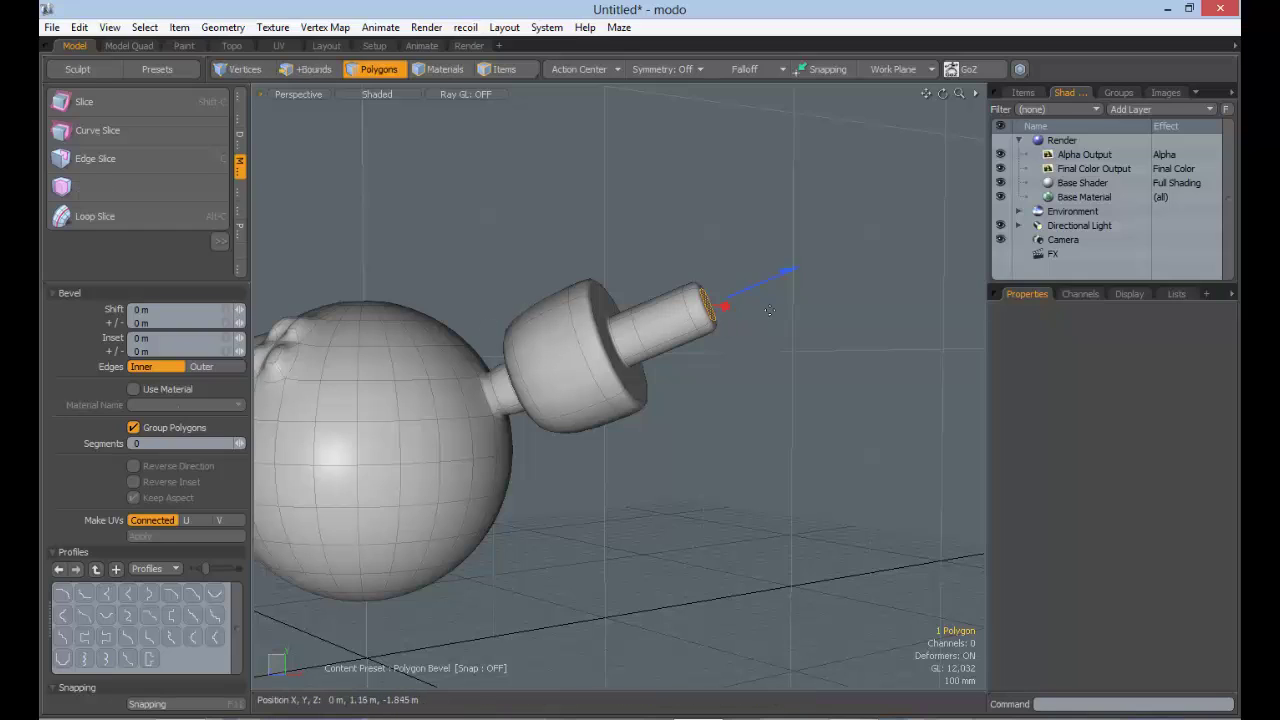
Step: Flare the stem's tip with a shift of about 560 mm and inset of about -486 mm, adding further bevels to sharpen the rim
{"action": "left_click_drag", "start_coordinate": [724, 305], "coordinate": [975, 193]}
{"action": "left_click_drag", "start_coordinate": [740, 301], "coordinate": [625, 343], "text": "alt+shift"}
{"action": "left_click_drag", "start_coordinate": [767, 281], "coordinate": [668, 301]}
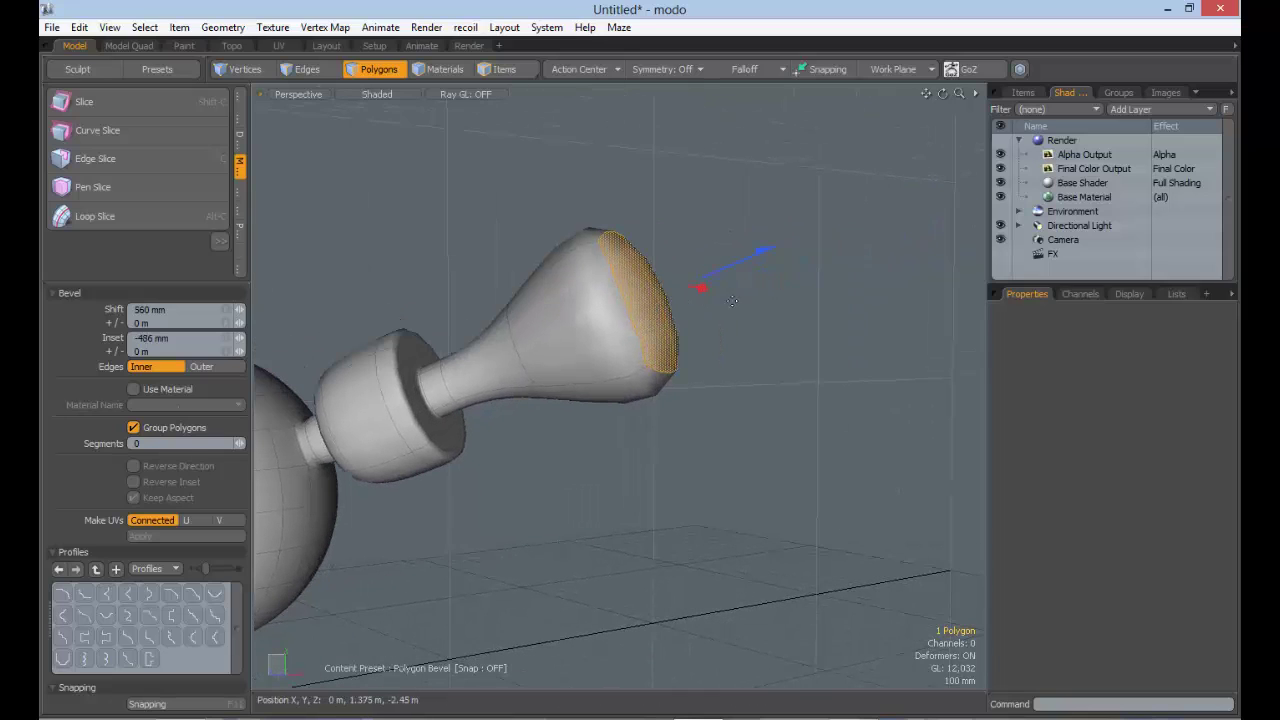
{"action": "left_click", "coordinate": [748, 276], "text": "shift"}
{"action": "left_click", "coordinate": [769, 262], "text": "shift"}
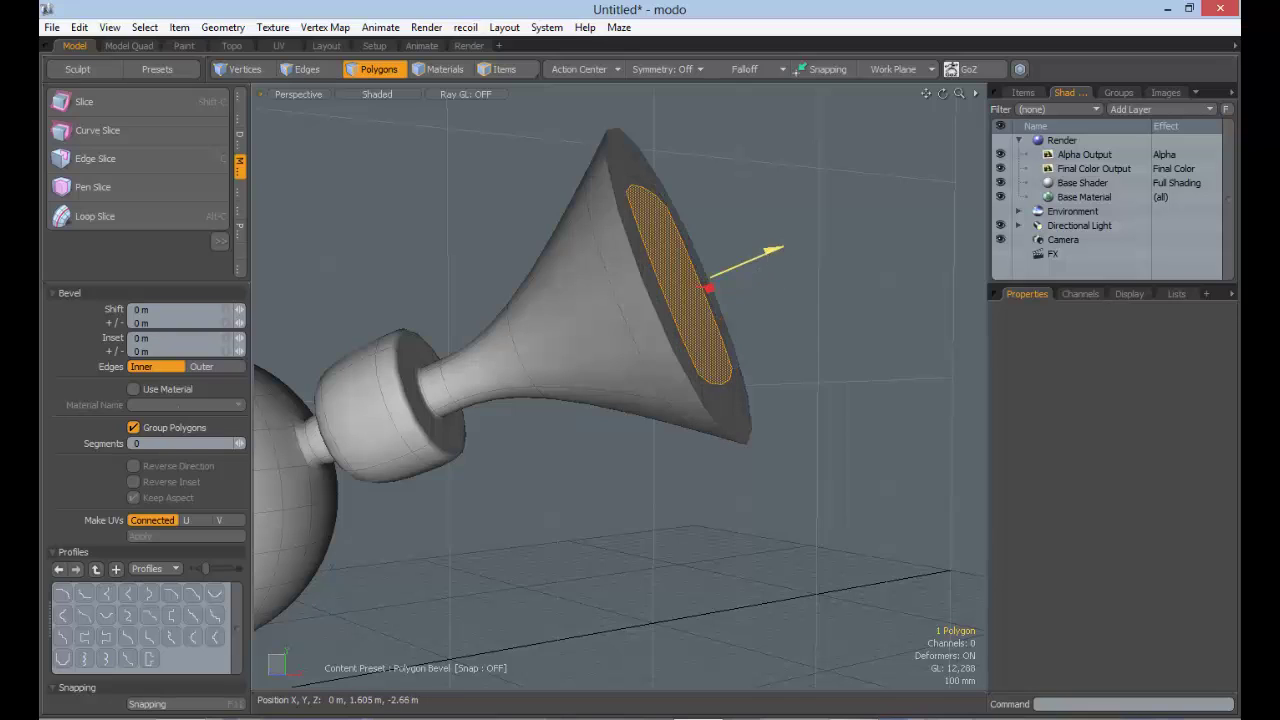
Step: Extend the flared end into a wide cylinder, inset its end face about 253 mm, and finish the bevel
{"action": "left_click_drag", "start_coordinate": [773, 251], "coordinate": [749, 277]}
{"action": "left_click", "coordinate": [812, 264], "text": "shift"}
{"action": "left_click", "coordinate": [850, 262], "text": "shift"}
{"action": "left_click", "coordinate": [789, 291], "text": "shift"}
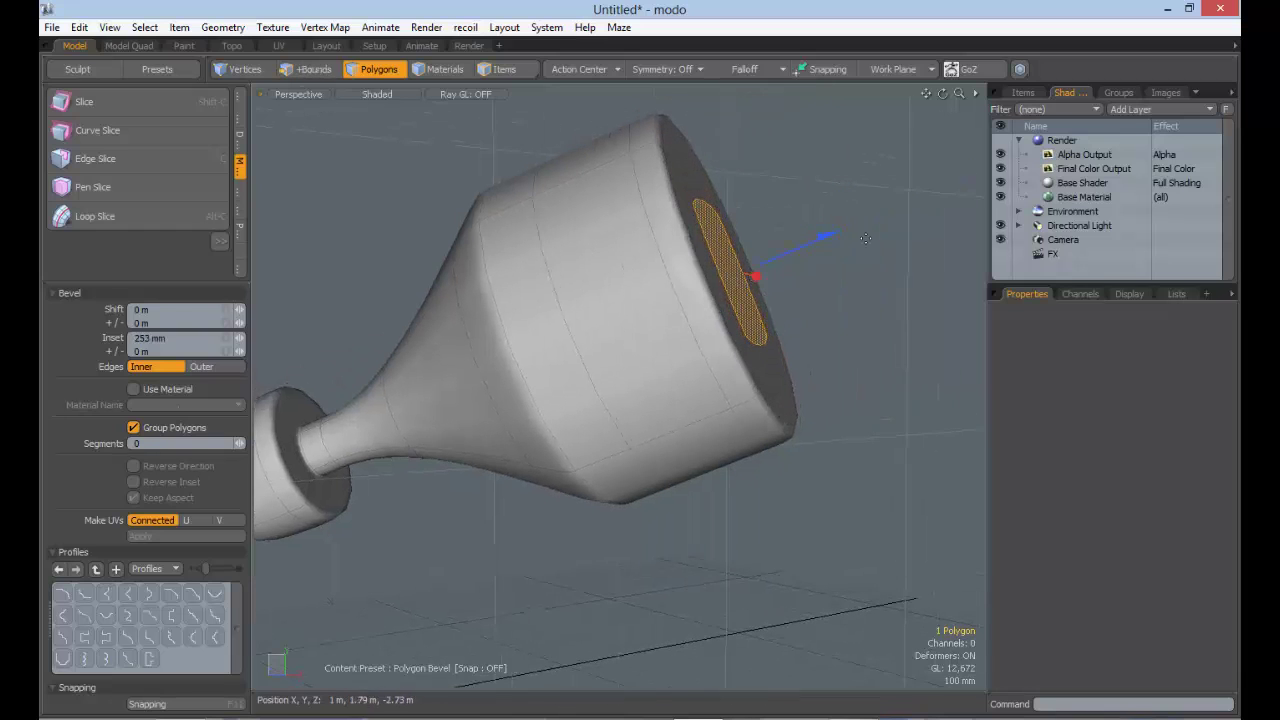
{"action": "left_click", "coordinate": [813, 289], "text": "shift"}
{"action": "key", "text": "space"}
Step: Examine the sphere and the chain of beveled shapes from several angles and distances
{"action": "left_click_drag", "start_coordinate": [809, 346], "coordinate": [496, 472], "text": "alt"}
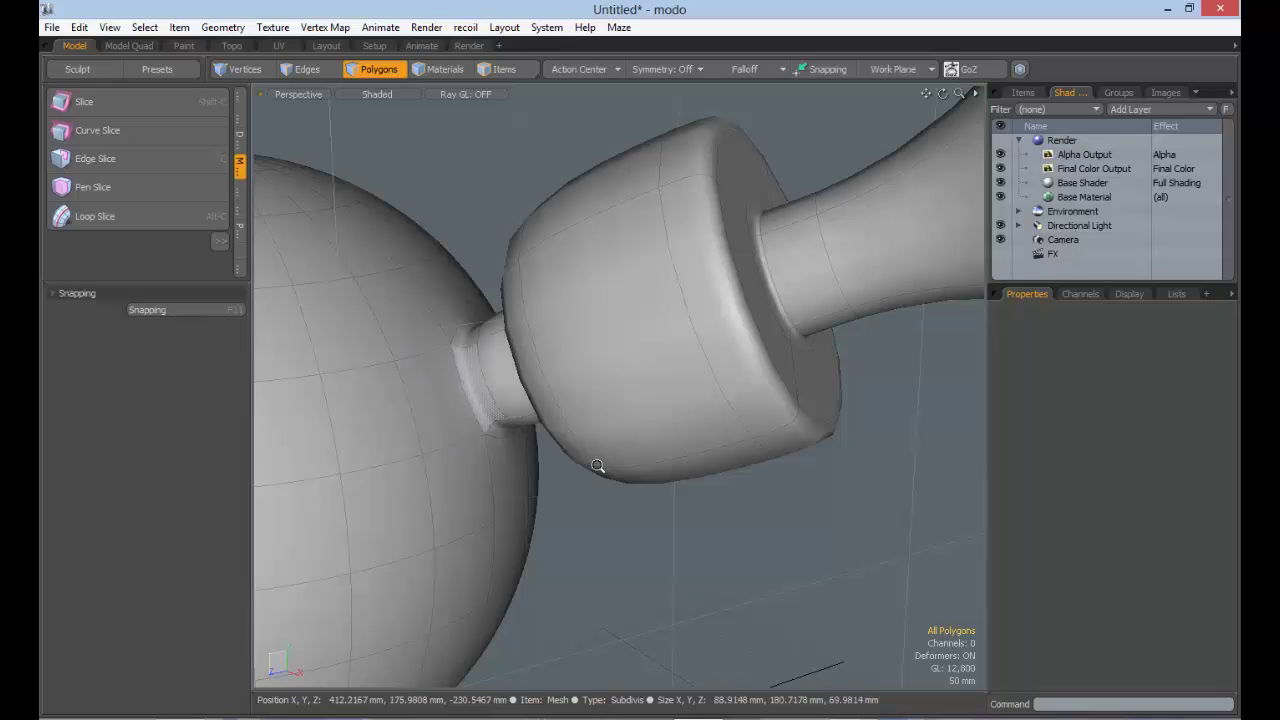
{"action": "left_click_drag", "start_coordinate": [577, 446], "coordinate": [577, 140], "text": "alt+shift"}
{"action": "scroll", "coordinate": [579, 140], "scroll_direction": "down", "scroll_amount": 5}
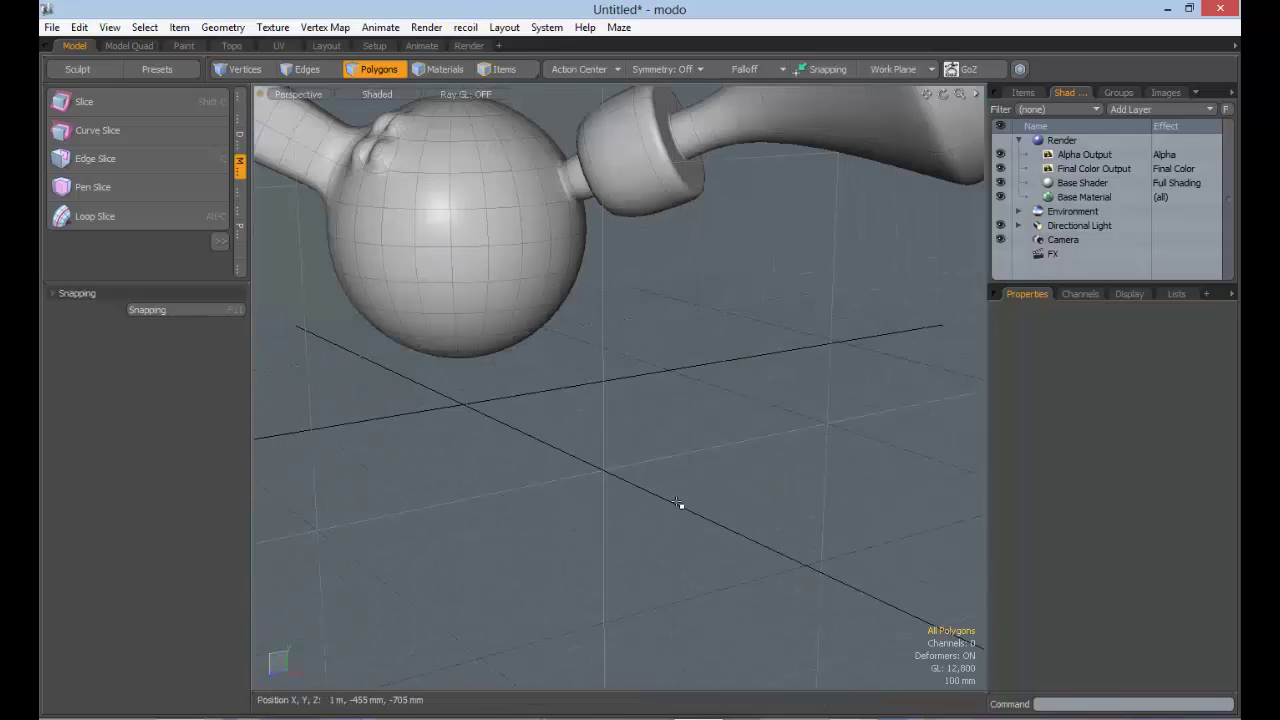
{"action": "left_click_drag", "start_coordinate": [748, 349], "coordinate": [540, 370], "text": "alt+shift"}
{"action": "scroll", "coordinate": [540, 370], "scroll_direction": "down", "scroll_amount": 5}
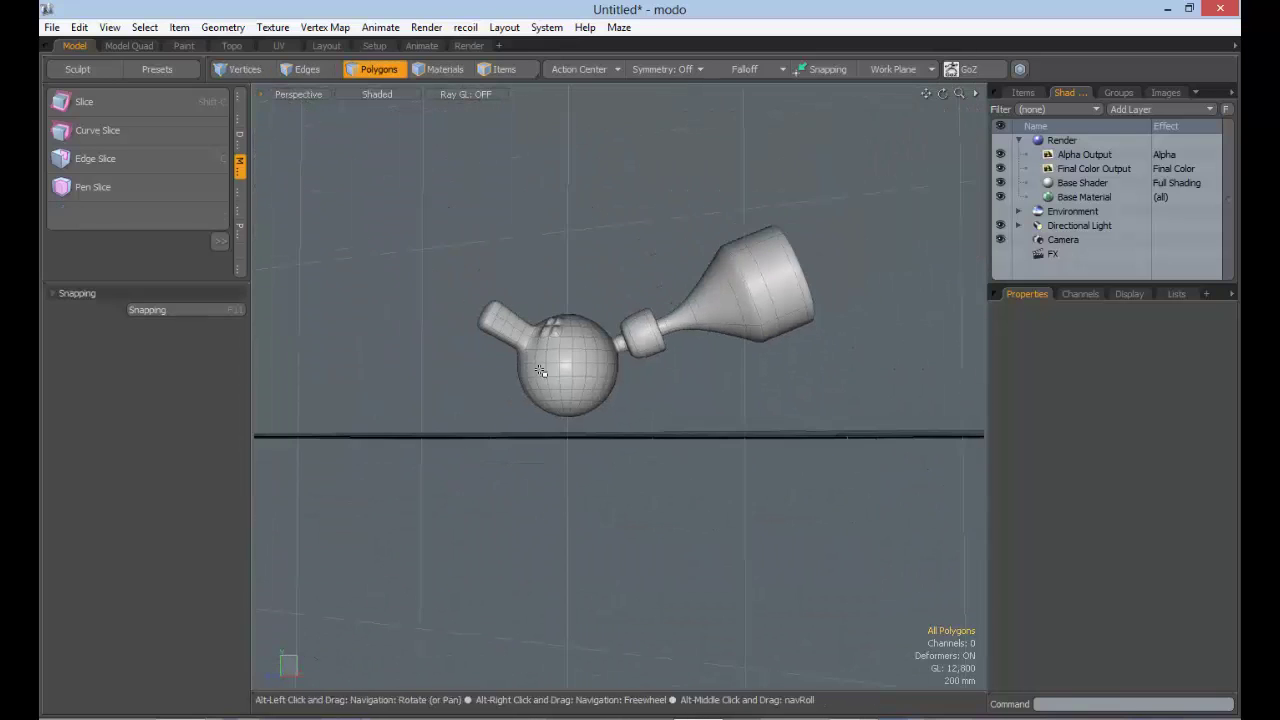
{"action": "left_click_drag", "start_coordinate": [800, 280], "coordinate": [870, 310], "text": "alt"}
{"action": "scroll", "coordinate": [631, 318], "scroll_direction": "up", "scroll_amount": 5}
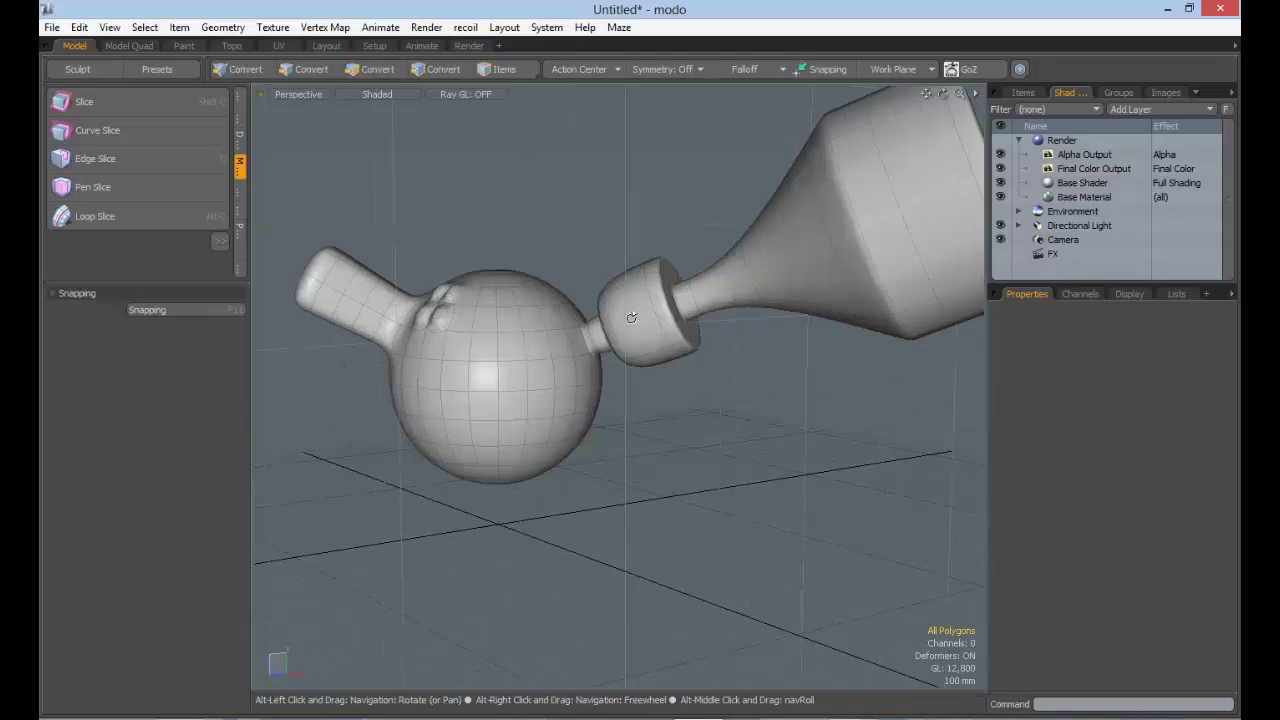
{"action": "left_click_drag", "start_coordinate": [631, 318], "coordinate": [590, 338], "text": "alt+shift"}
{"action": "left_click_drag", "start_coordinate": [739, 299], "coordinate": [503, 340], "text": "alt+shift"}
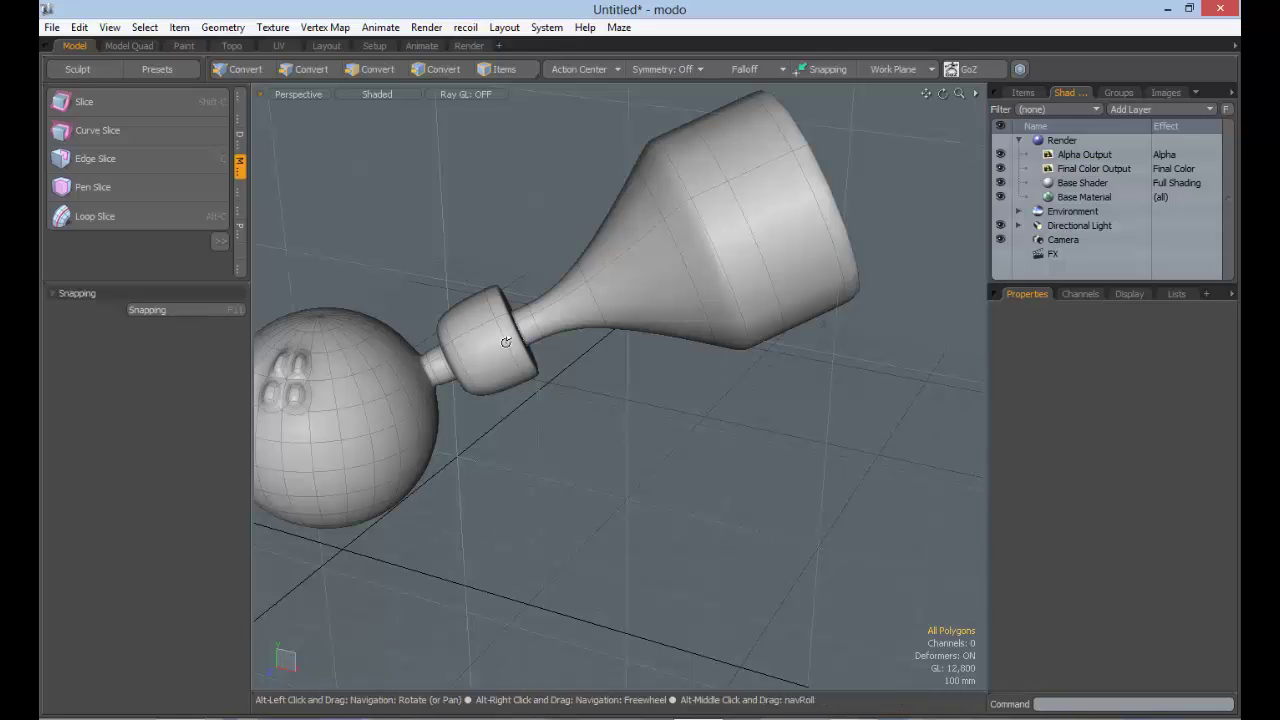
{"action": "left_click_drag", "start_coordinate": [530, 330], "coordinate": [300, 400], "text": "alt"}
{"action": "scroll", "coordinate": [300, 400], "scroll_direction": "up", "scroll_amount": 3}
{"action": "left_click_drag", "start_coordinate": [510, 362], "coordinate": [642, 296], "text": "alt+shift"}
Step: Select a single polygon on the sphere's plain surface below the four small bumps
{"action": "left_click", "coordinate": [362, 365]}
{"action": "left_click", "coordinate": [397, 361]}
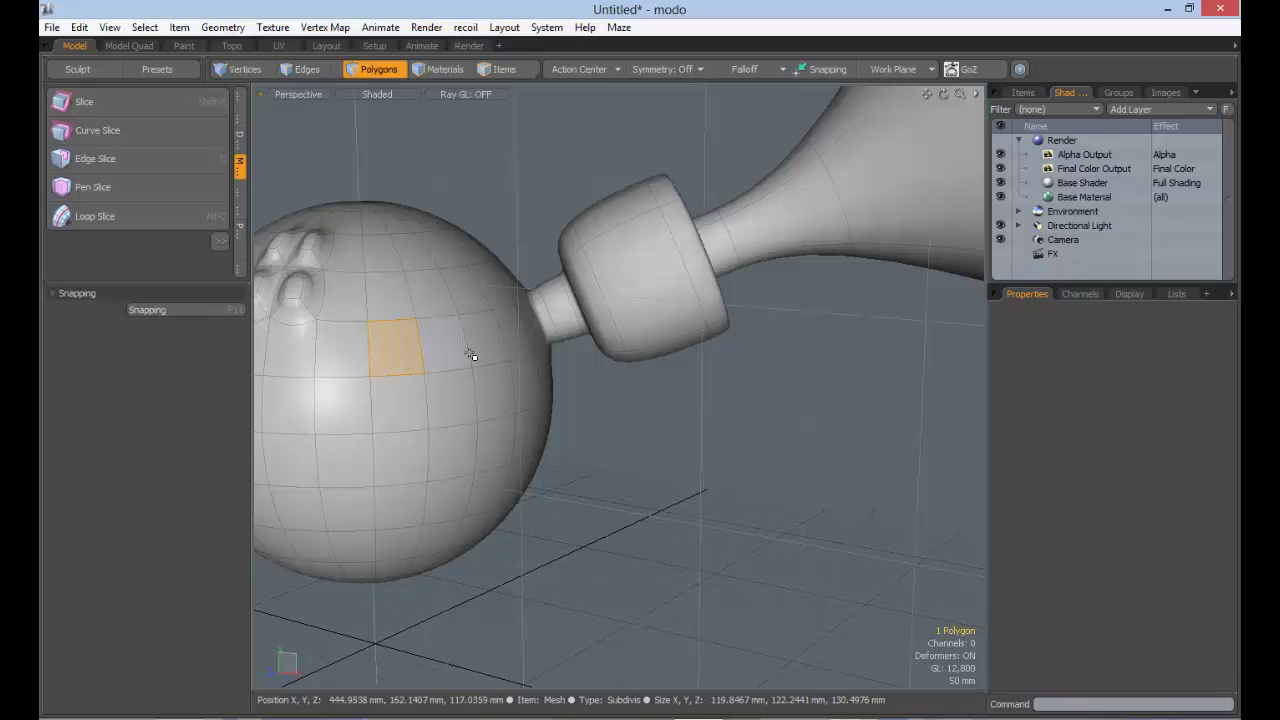
{"action": "left_click_drag", "start_coordinate": [471, 355], "coordinate": [534, 303], "text": "alt"}
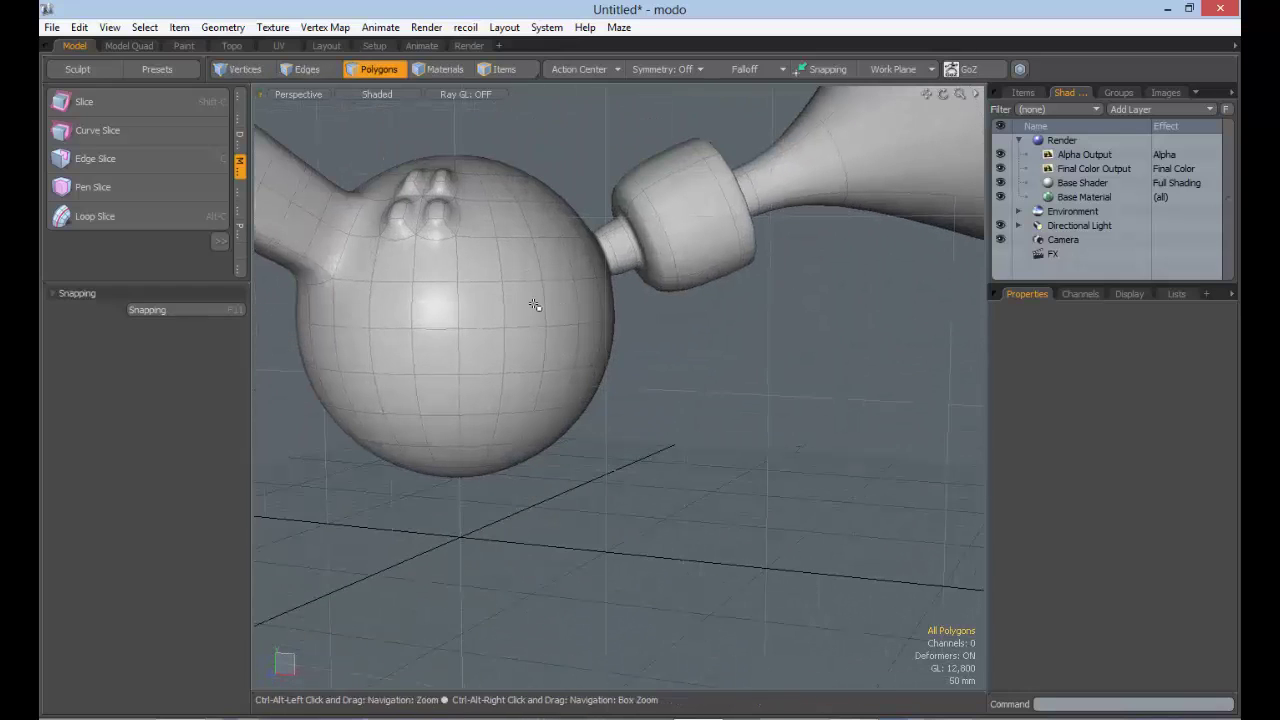
{"action": "left_click", "coordinate": [492, 304]}
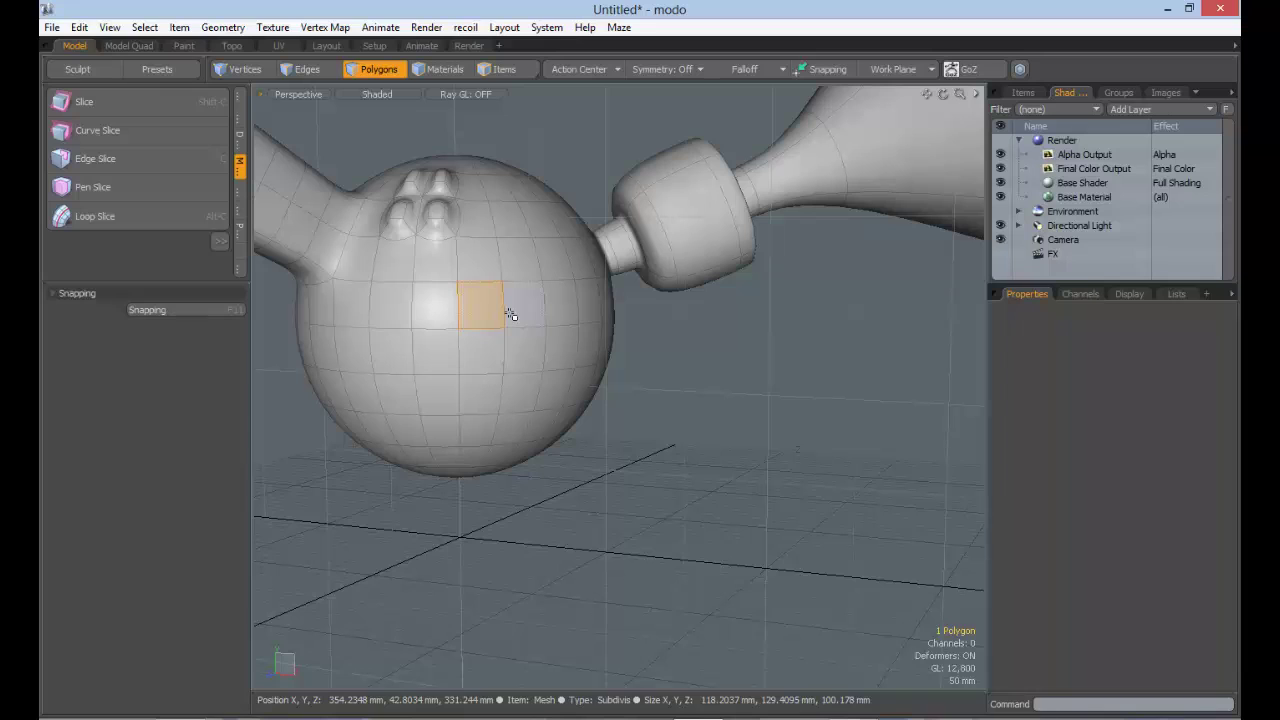
Step: Try a bevel on the selected polygon with an inset variation of 200 um
{"action": "key", "text": "b"}
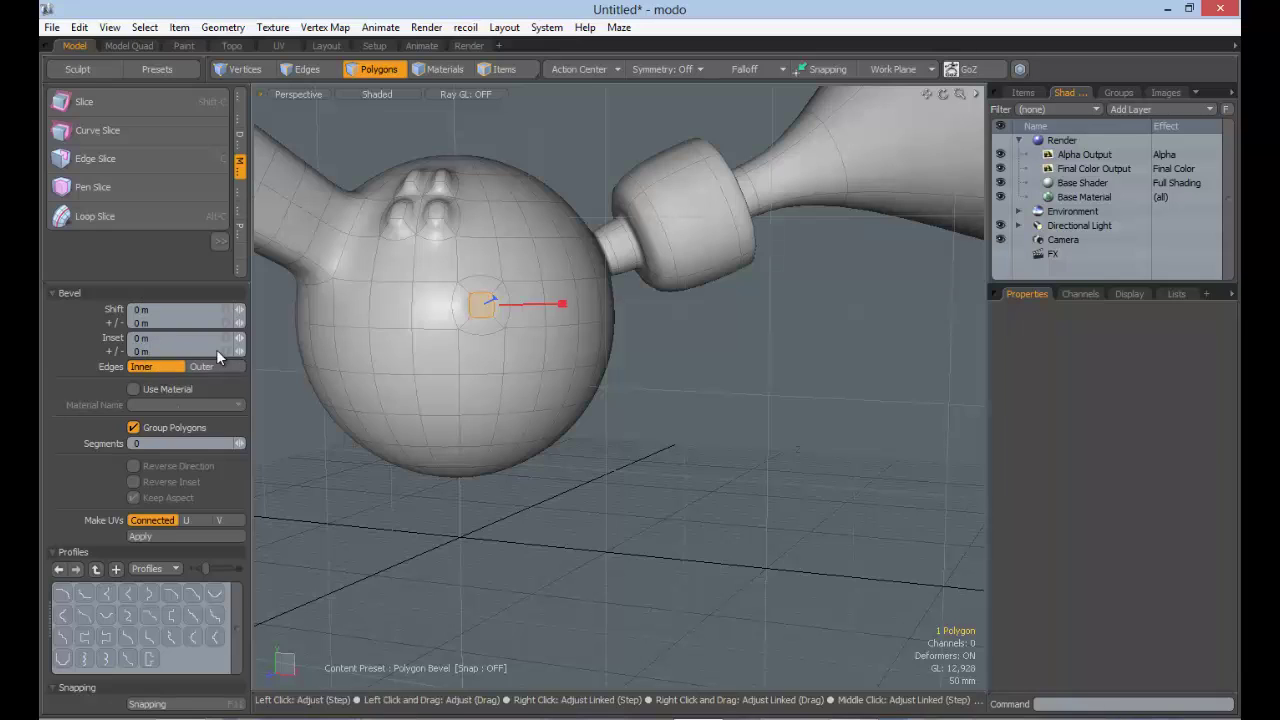
{"action": "left_click", "coordinate": [242, 350]}
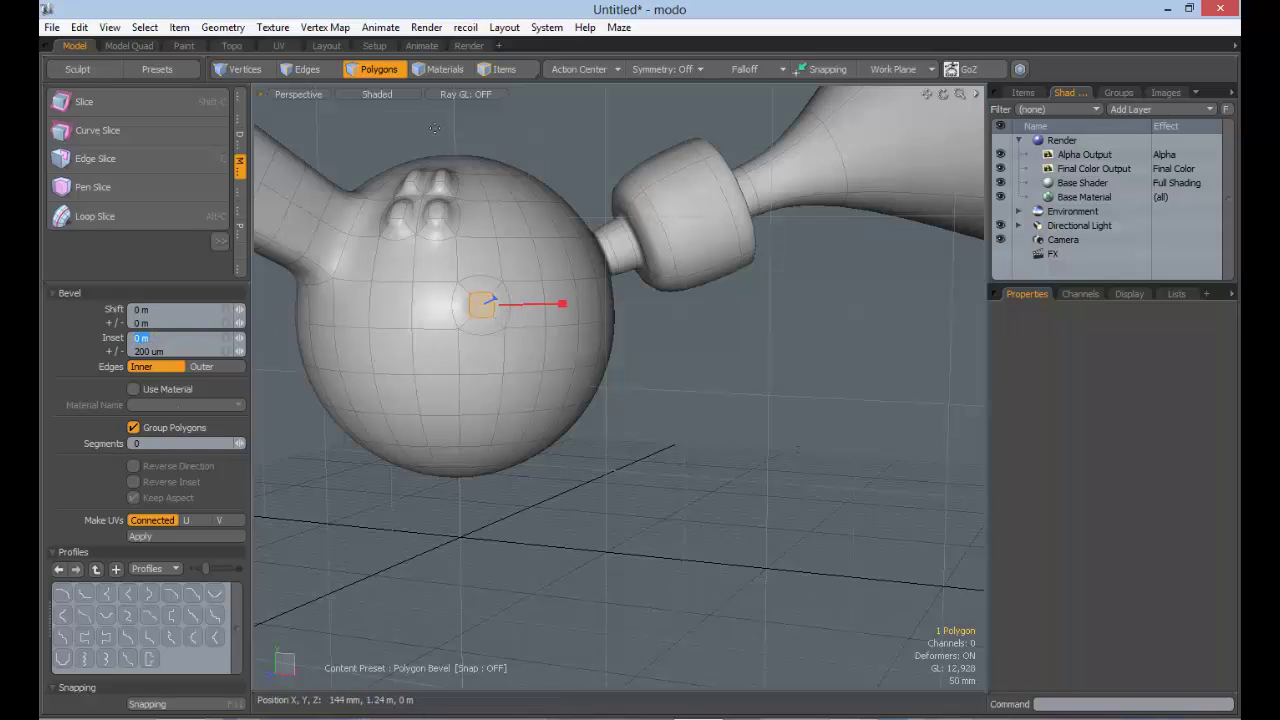
{"action": "left_click_drag", "start_coordinate": [547, 362], "coordinate": [591, 417], "text": "alt"}
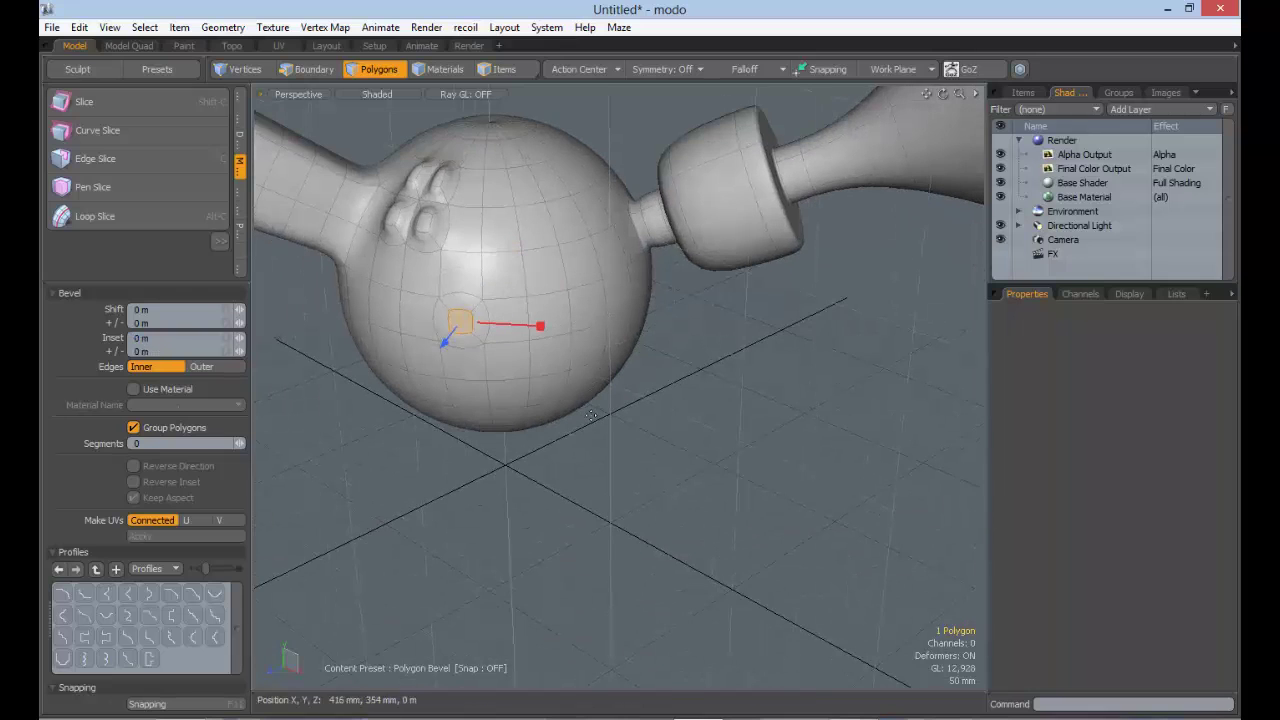
{"action": "key", "text": "ctrl+z"}
{"action": "key", "text": "ctrl+z"}
Step: Delete the whole beveled mesh and create a fresh default-size sphere at the origin
{"action": "double_click", "coordinate": [494, 251]}
{"action": "key", "text": "Delete"}
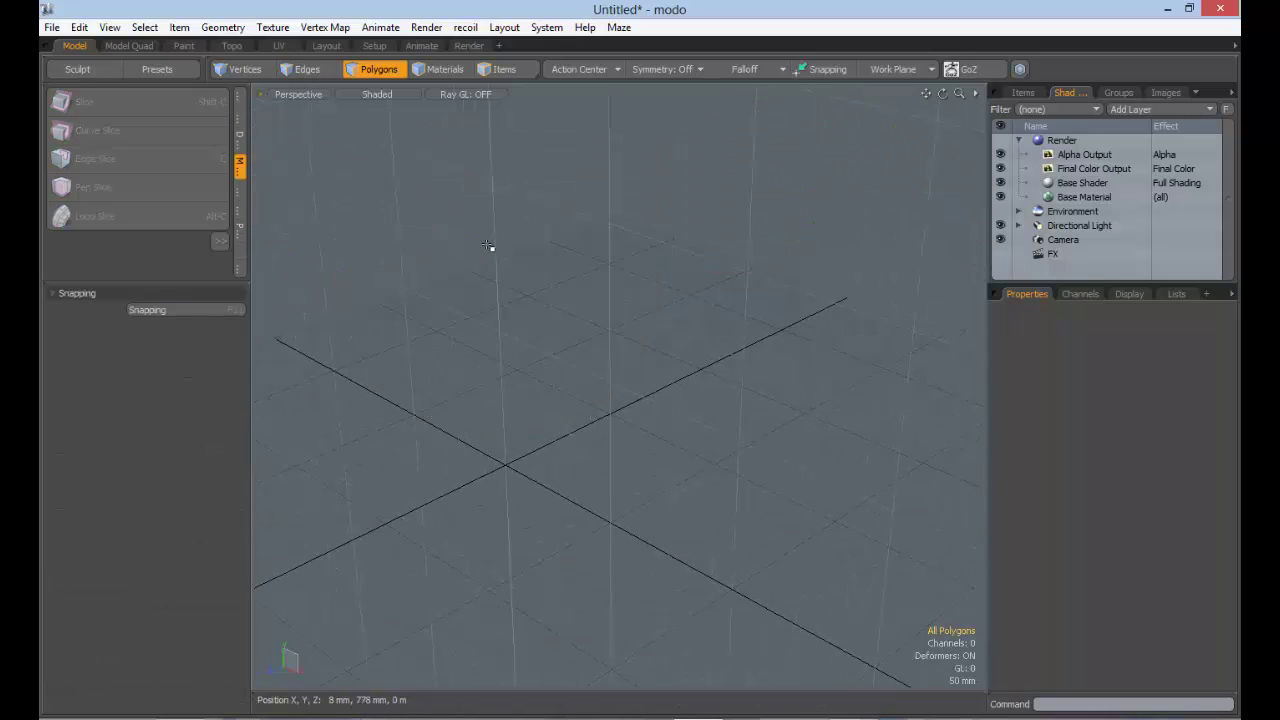
{"action": "left_click", "coordinate": [240, 98]}
{"action": "left_click", "coordinate": [116, 101], "text": "ctrl"}
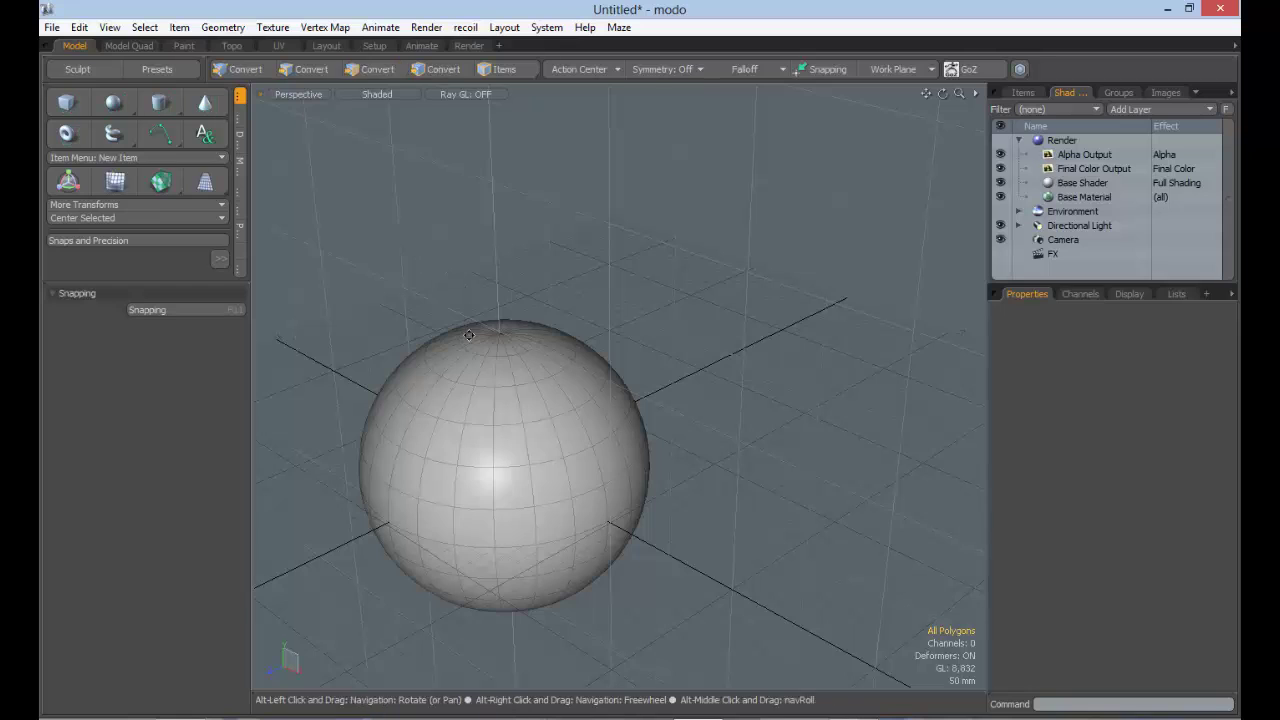
{"action": "key", "text": "shift+a"}
{"action": "left_click_drag", "start_coordinate": [586, 317], "coordinate": [556, 360], "text": "ctrl+alt"}
{"action": "left_click_drag", "start_coordinate": [620, 440], "coordinate": [567, 372], "text": "alt+shift"}
{"action": "left_click_drag", "start_coordinate": [701, 229], "coordinate": [669, 300], "text": "alt+shift"}
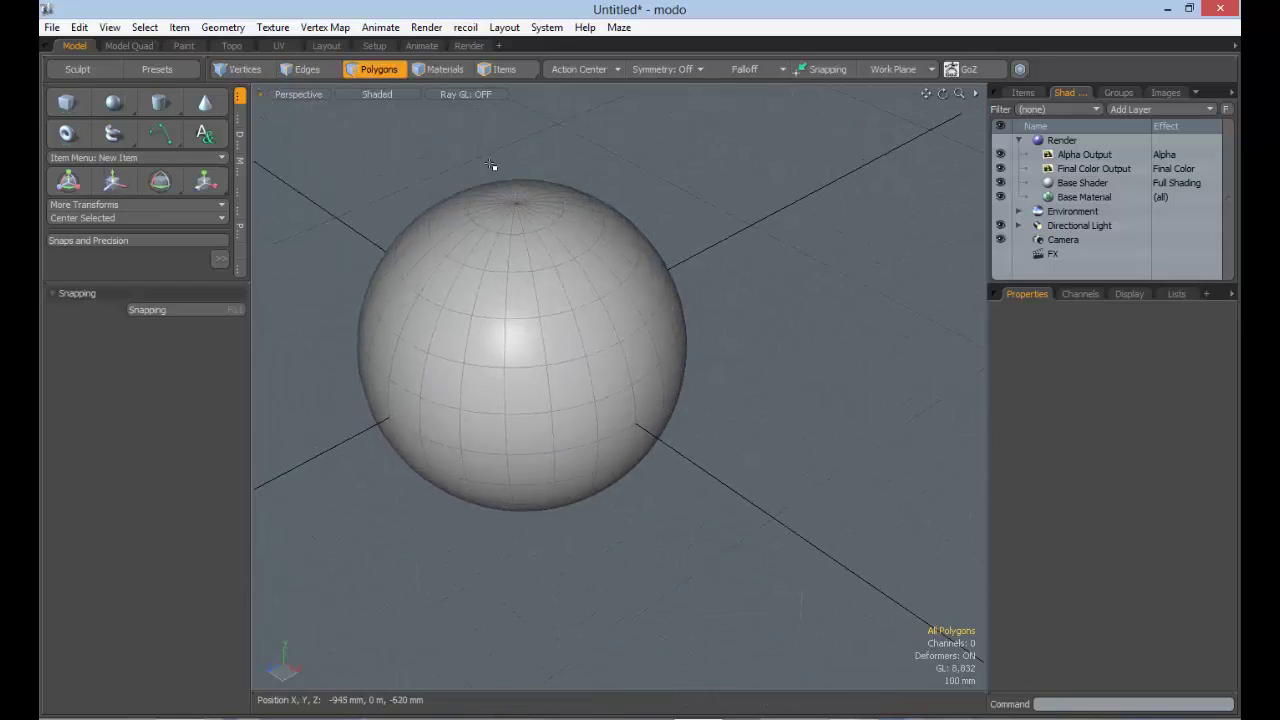
Step: Try beveling all of the sphere's polygons individually, with polygon grouping off and a shift of about 380 mm
{"action": "key", "text": "b"}
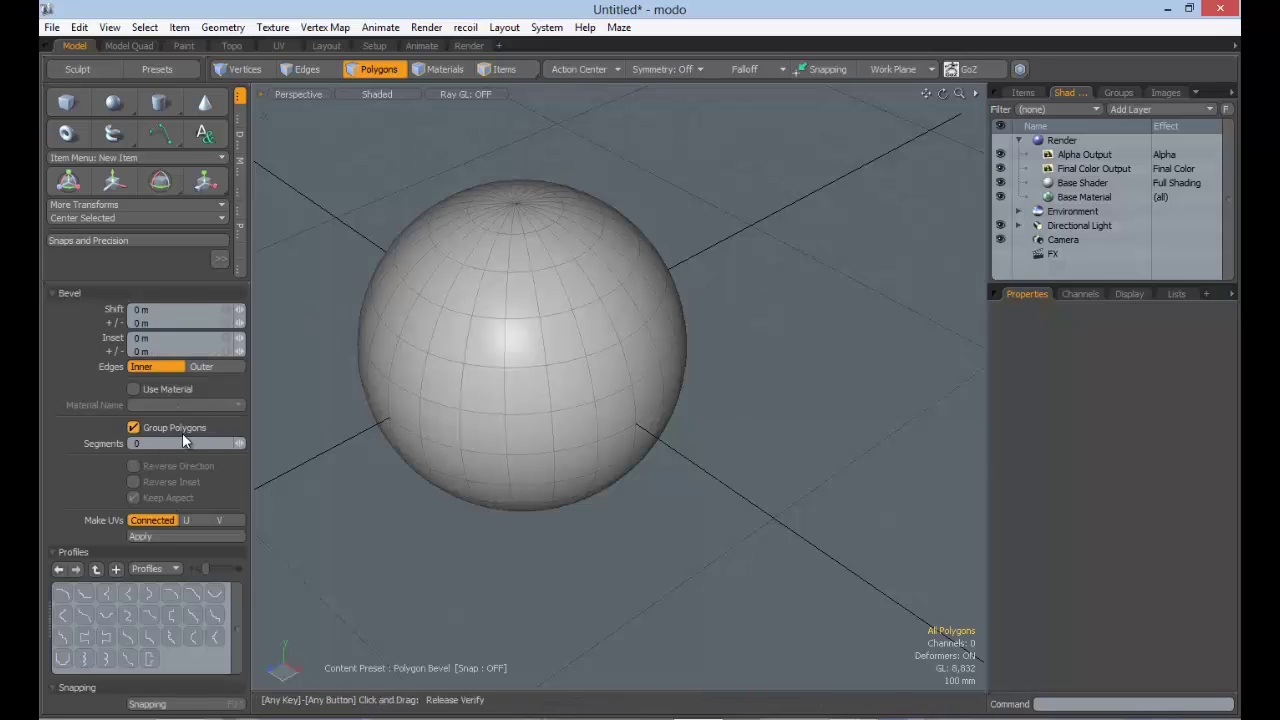
{"action": "left_click", "coordinate": [710, 289]}
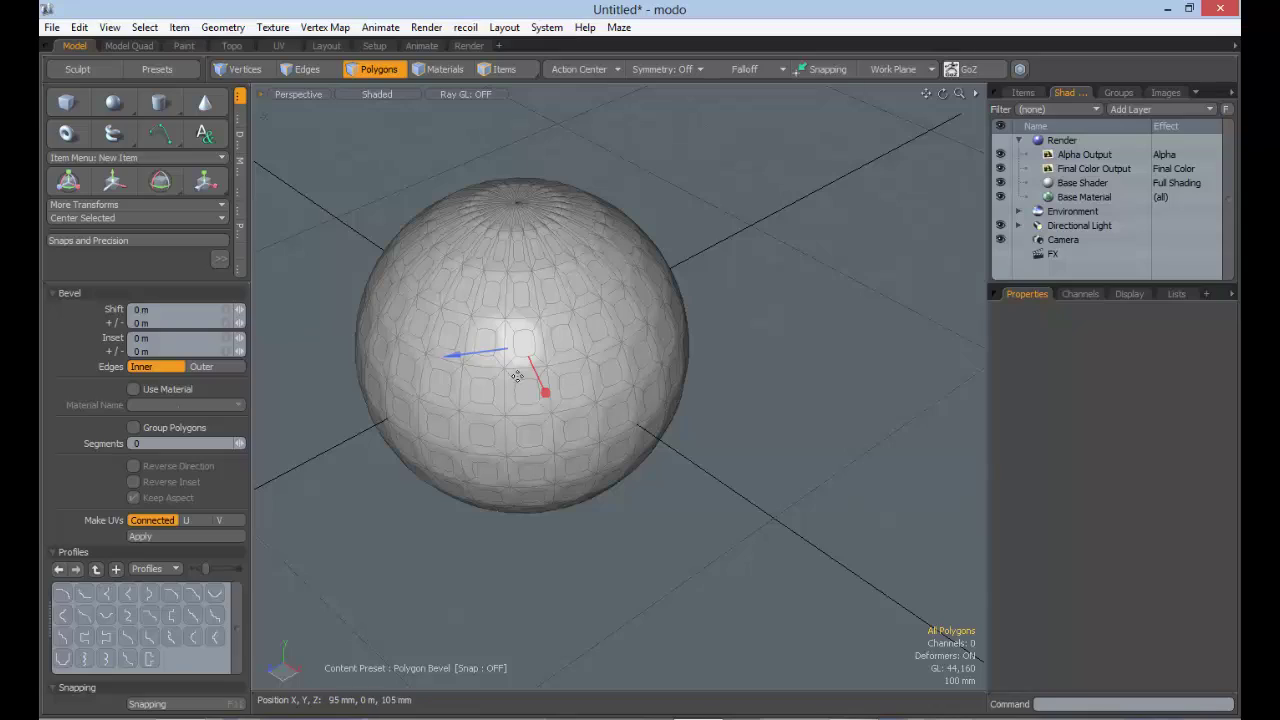
{"action": "left_click_drag", "start_coordinate": [452, 355], "coordinate": [316, 351]}
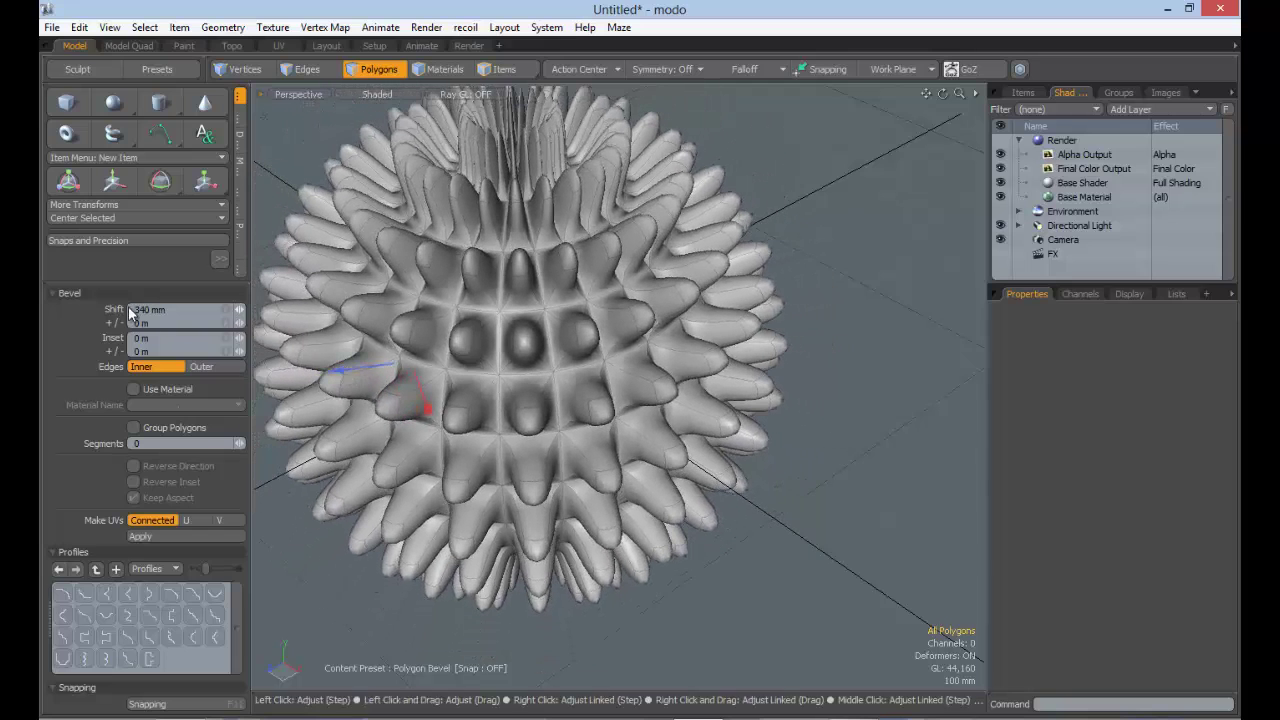
{"action": "left_click_drag", "start_coordinate": [351, 374], "coordinate": [520, 411]}
{"action": "key", "text": "ctrl+z"}
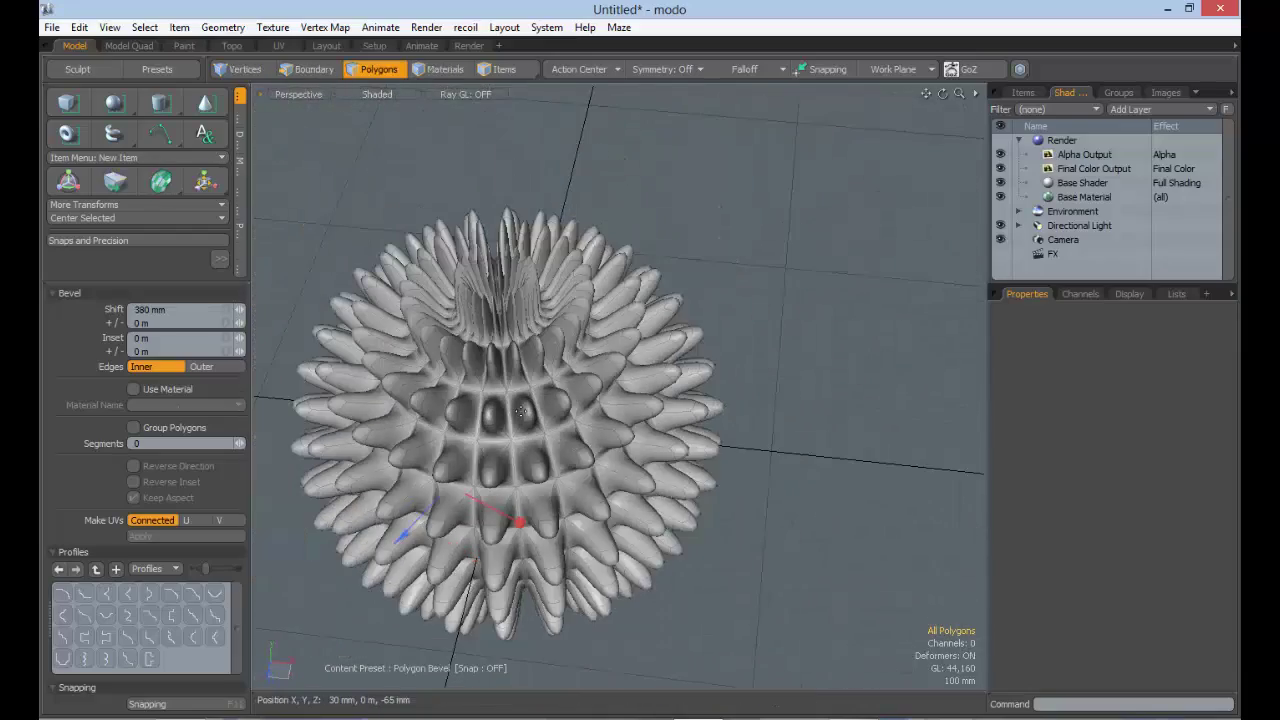
{"action": "key", "text": "ctrl+z"}
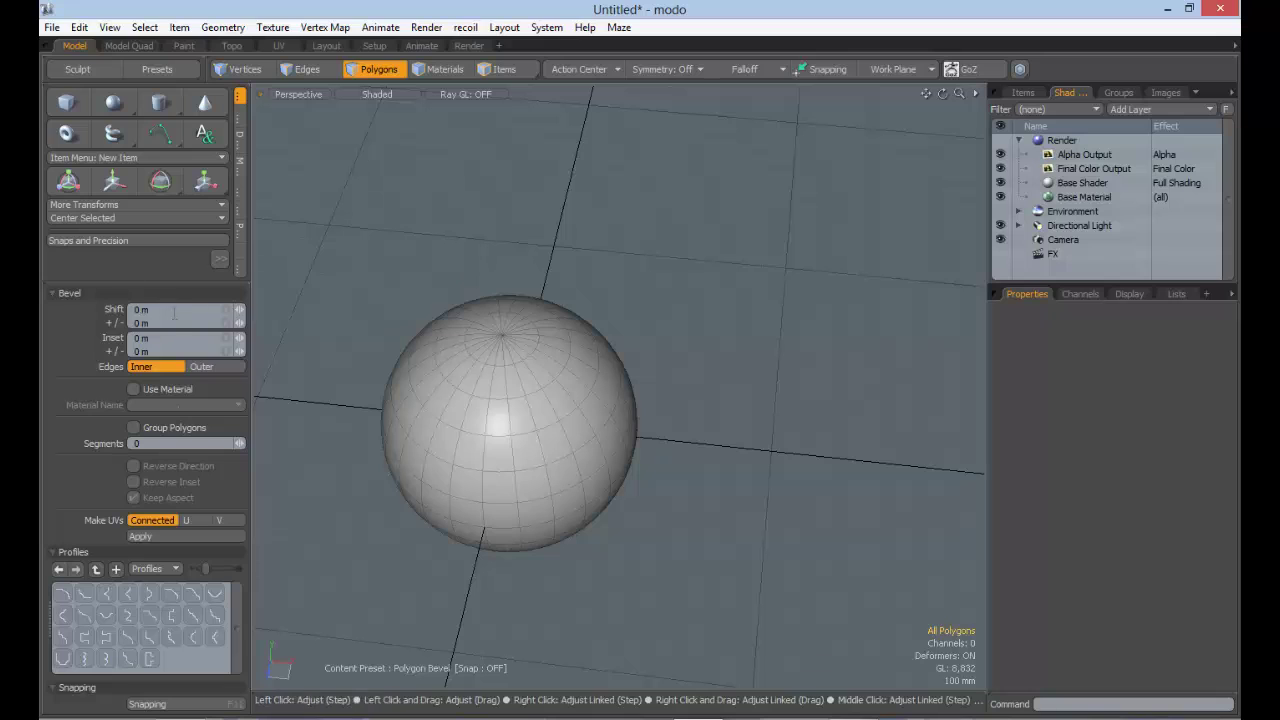
{"action": "key", "text": "space"}
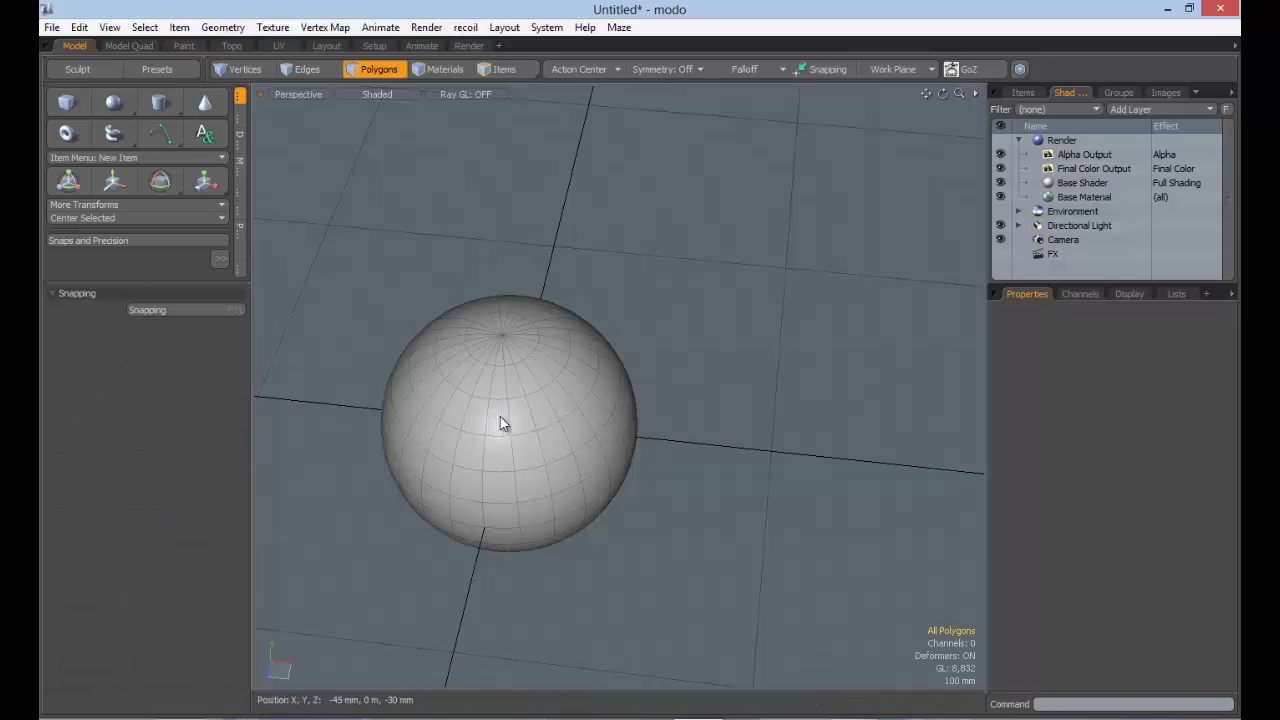
Step: Bevel all of the sphere's polygons individually with a 700 mm shift and a 200 mm shift variation
{"action": "right_click", "coordinate": [500, 411]}
{"action": "left_click", "coordinate": [494, 375]}
{"action": "key", "text": "b"}
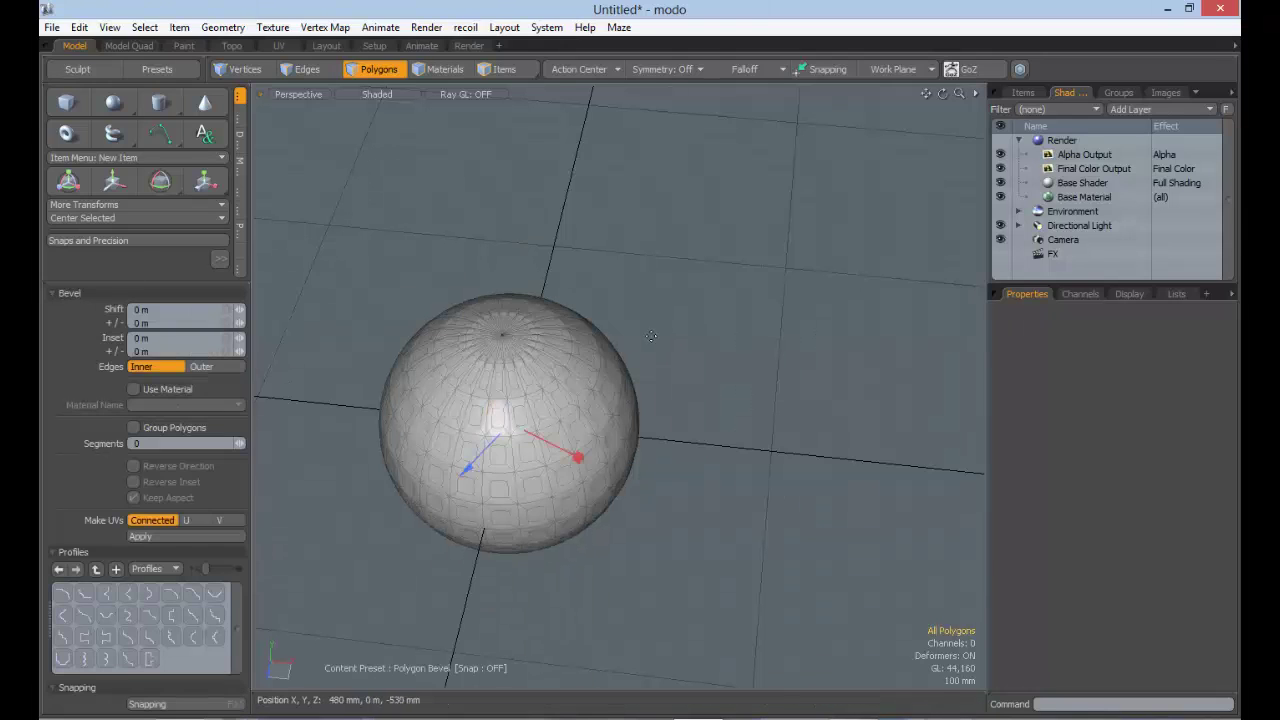
{"action": "left_click_drag", "start_coordinate": [521, 460], "coordinate": [290, 477], "text": "alt"}
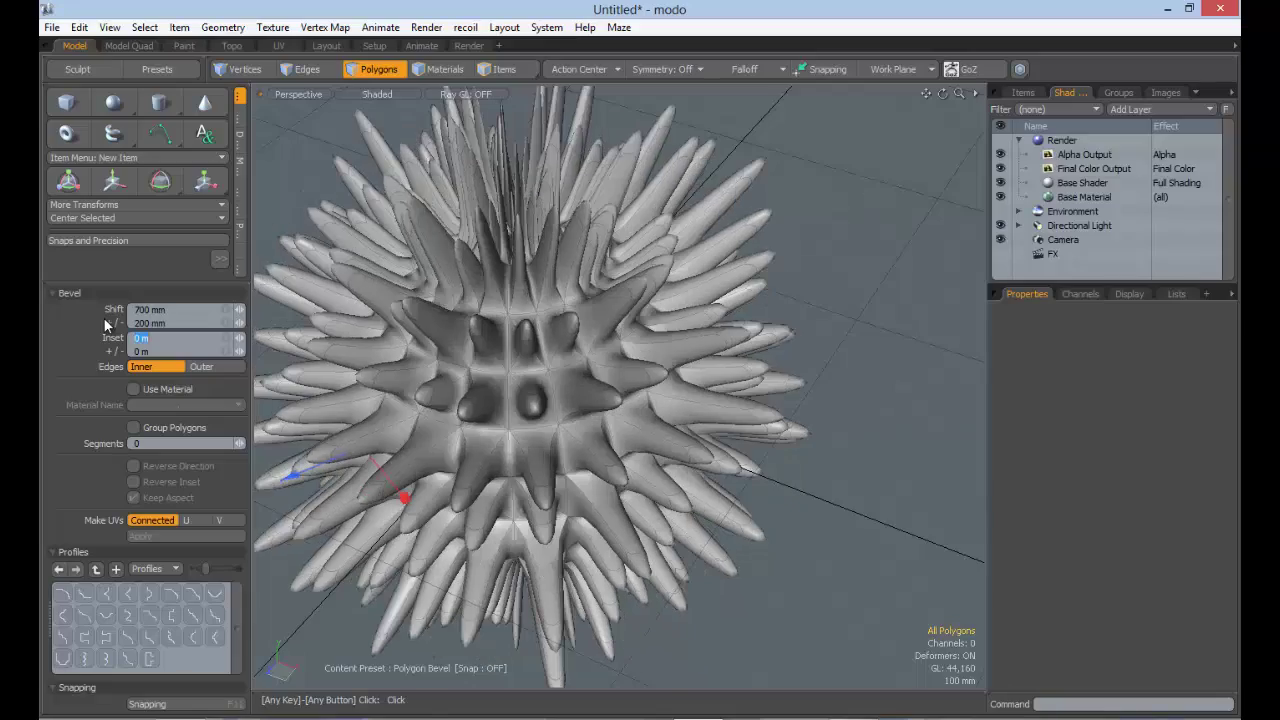
Step: Examine the varying spike lengths around the beveled sphere from several angles
{"action": "left_click_drag", "start_coordinate": [560, 300], "coordinate": [398, 288], "text": "alt"}
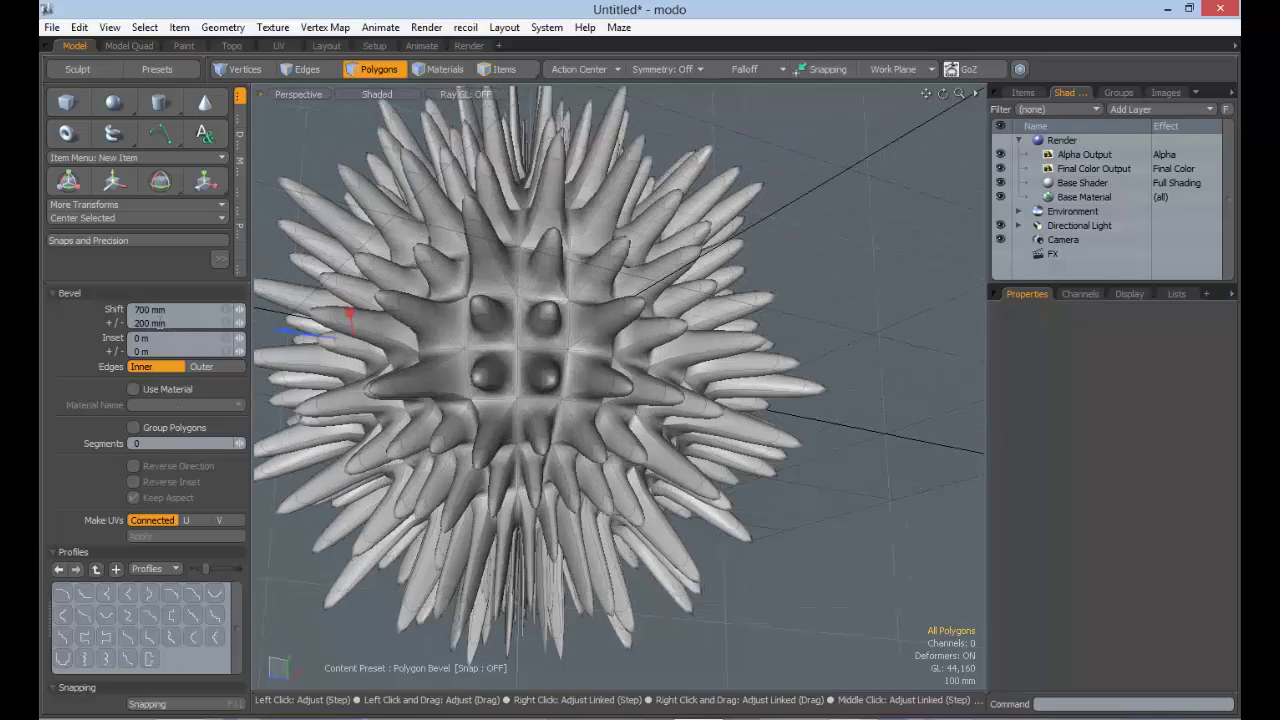
{"action": "left_click_drag", "start_coordinate": [440, 330], "coordinate": [450, 370], "text": "alt"}
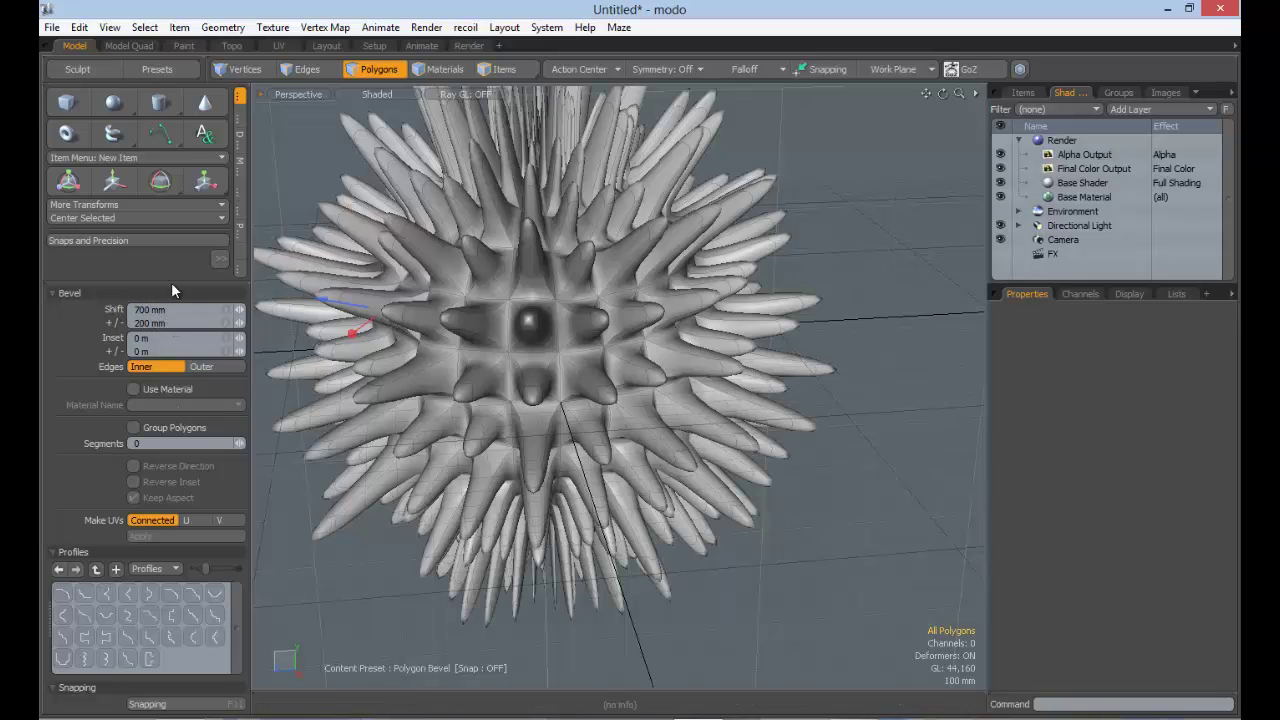
{"action": "key", "text": "alt"}
{"action": "left_click_drag", "start_coordinate": [566, 275], "coordinate": [625, 240], "text": "alt"}
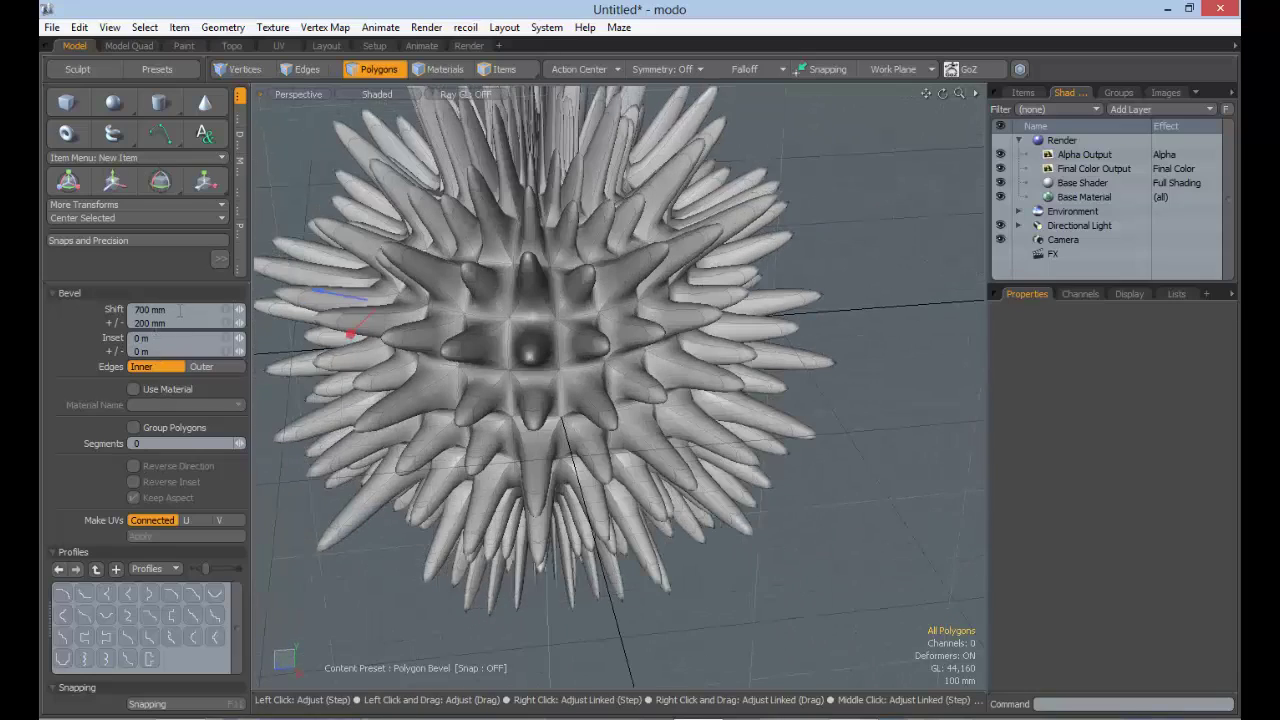
{"action": "left_click_drag", "start_coordinate": [450, 300], "coordinate": [474, 305], "text": "alt"}
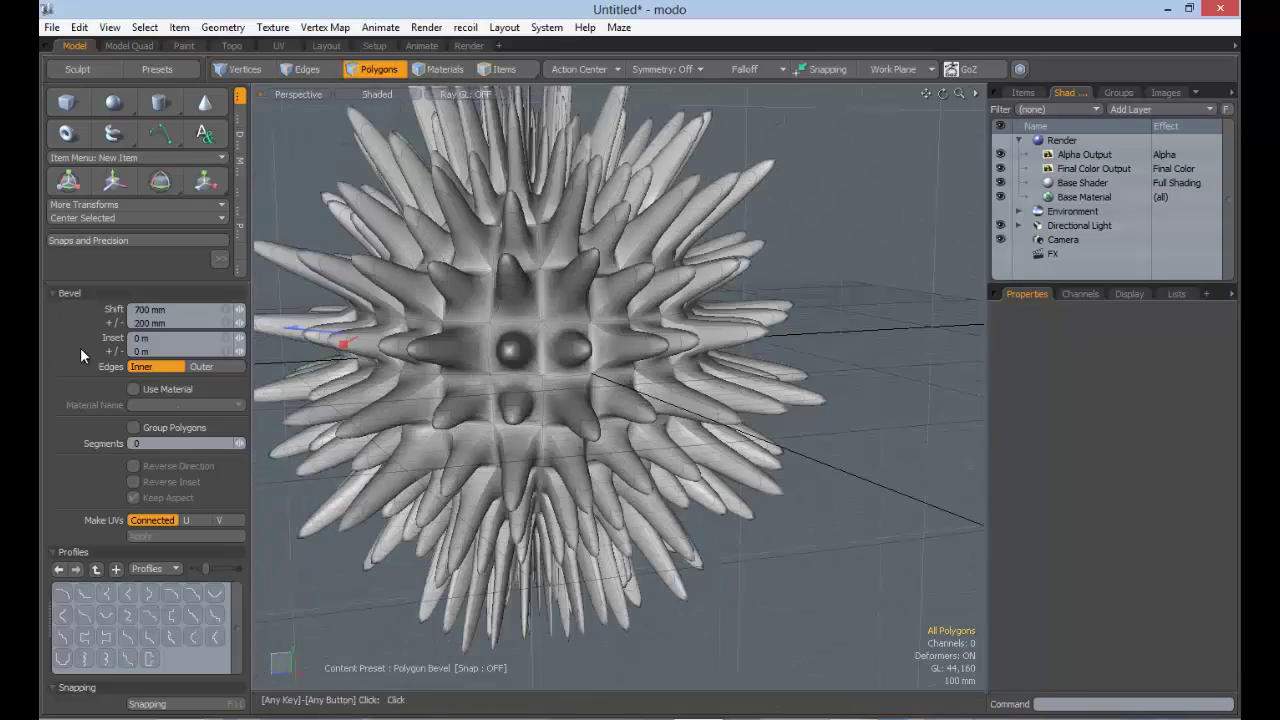
{"action": "left_click_drag", "start_coordinate": [367, 314], "coordinate": [515, 355], "text": "alt"}
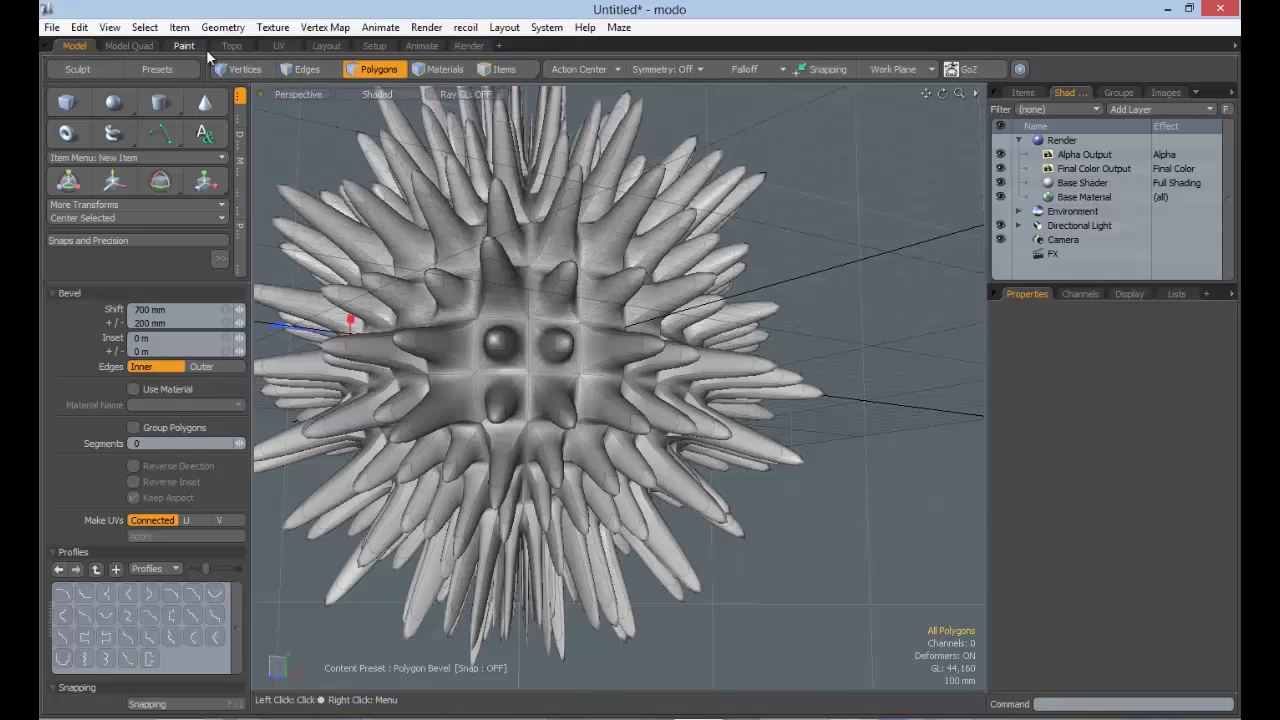
{"action": "left_click_drag", "start_coordinate": [523, 277], "coordinate": [517, 345], "text": "alt"}
Step: Undo the varied-length polygon bevel to restore the plain sphere
{"action": "key", "text": "ctrl+z"}
{"action": "key", "text": "ctrl+z"}
{"action": "key", "text": "ctrl+z"}
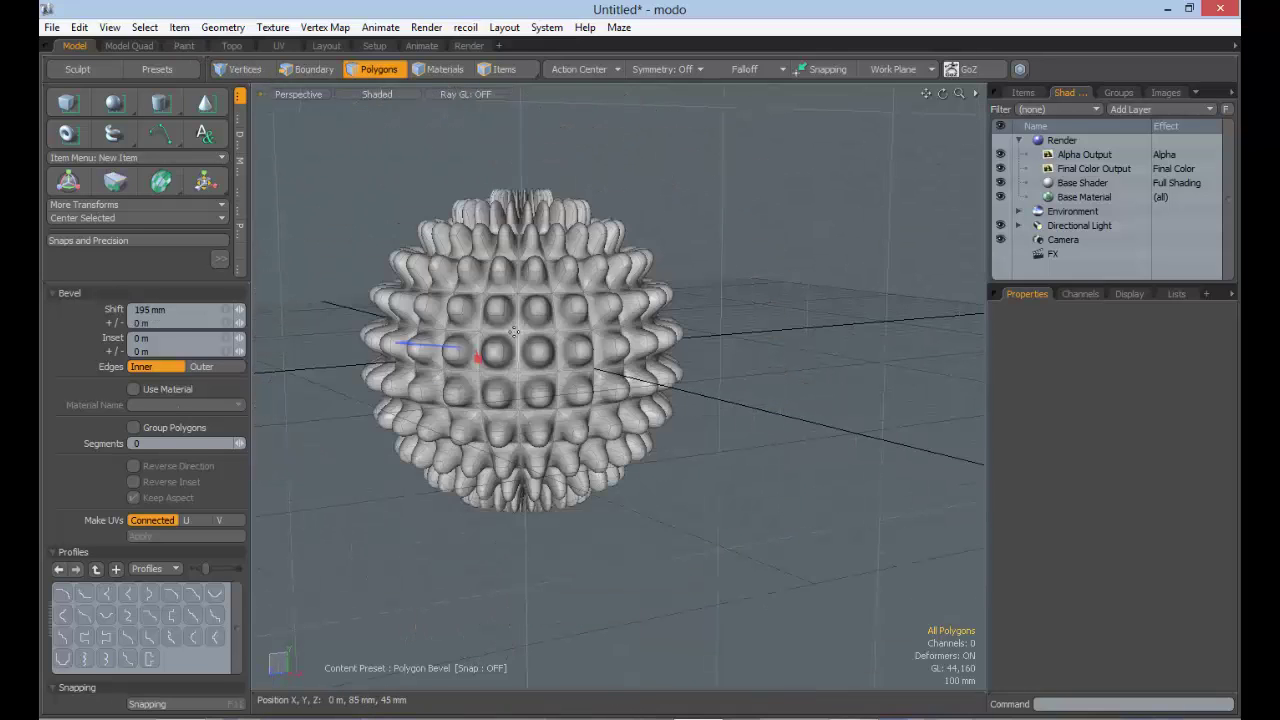
Step: Select two adjoining horizontal edges on the front of the sphere, above its middle
{"action": "left_click_drag", "start_coordinate": [560, 376], "coordinate": [556, 390], "text": "alt"}
{"action": "left_click_drag", "start_coordinate": [556, 390], "coordinate": [630, 388], "text": "ctrl+alt"}
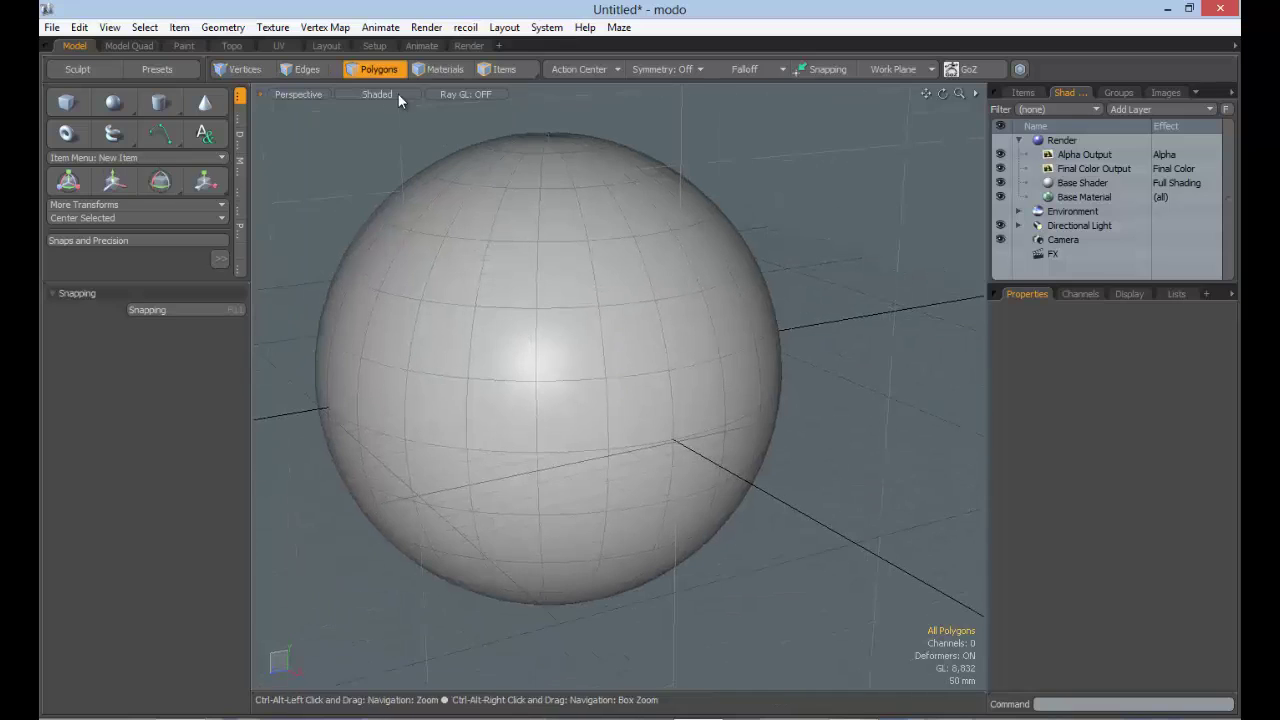
{"action": "left_click", "coordinate": [305, 70]}
{"action": "left_click", "coordinate": [448, 305]}
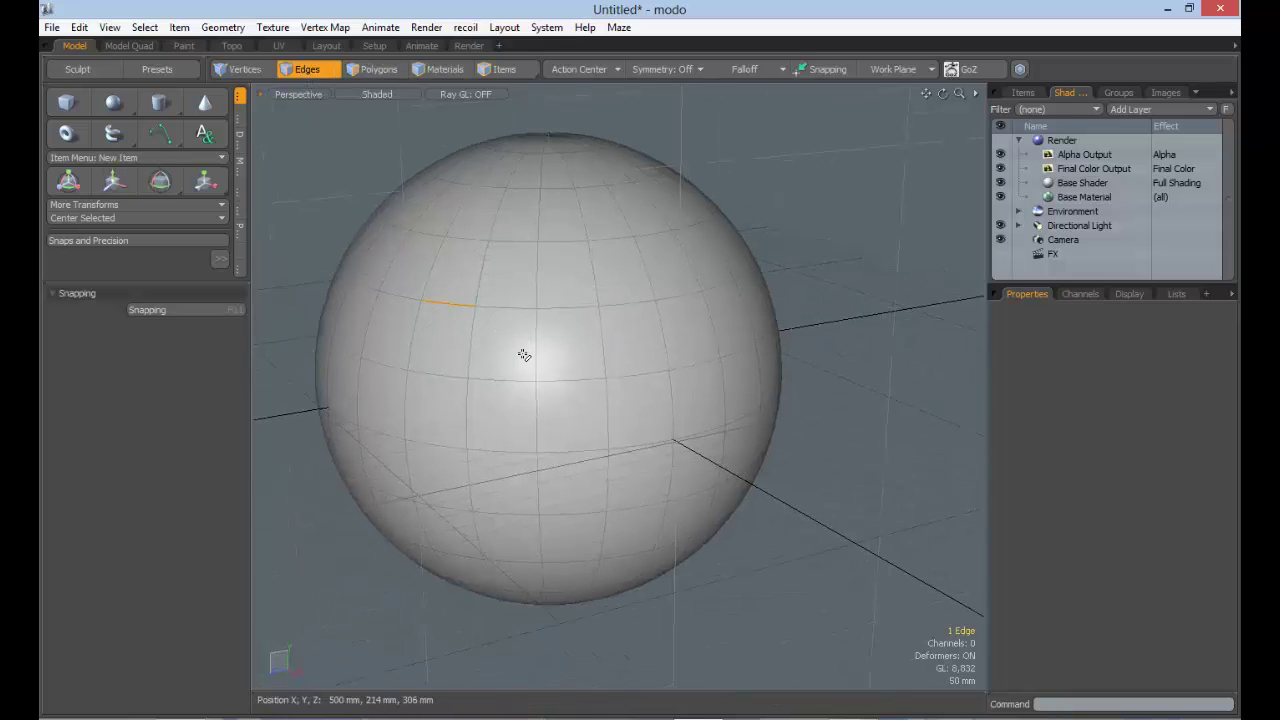
{"action": "left_click", "coordinate": [567, 308]}
{"action": "left_click", "coordinate": [510, 308], "text": "shift"}
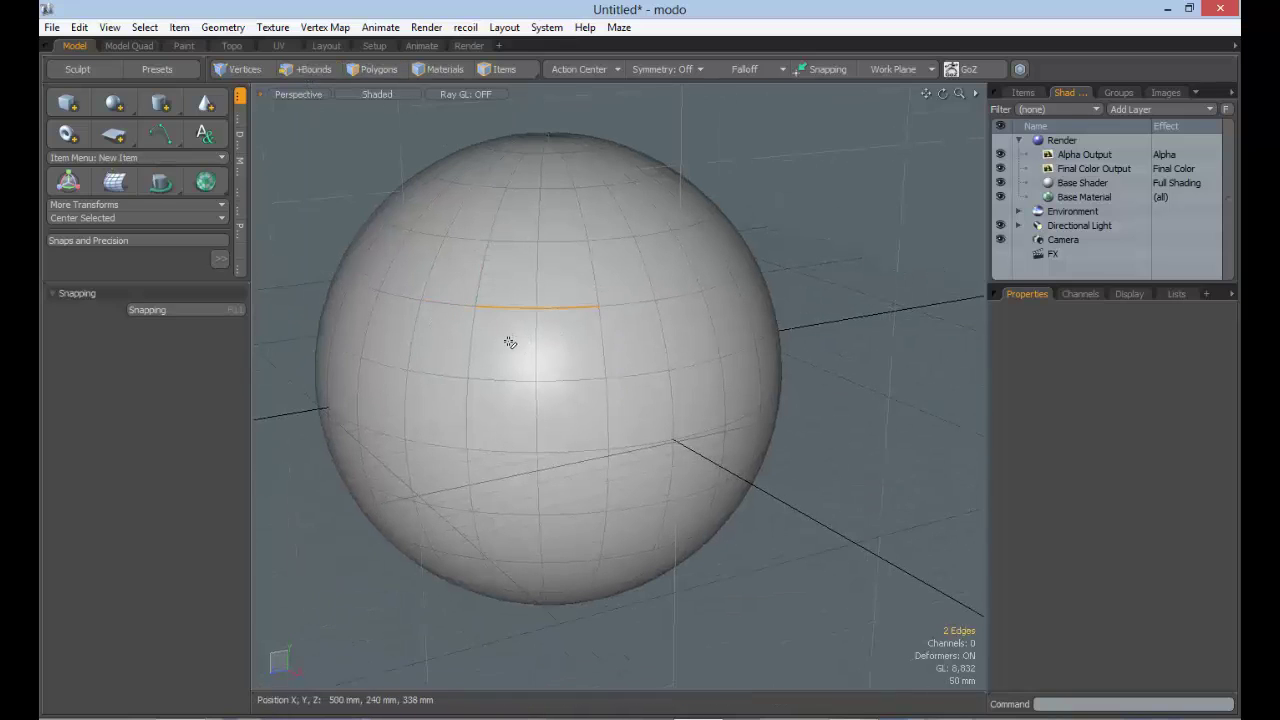
Step: Try an edge bevel about 38 mm wide on the two selected edges at round level 1
{"action": "key", "text": "b"}
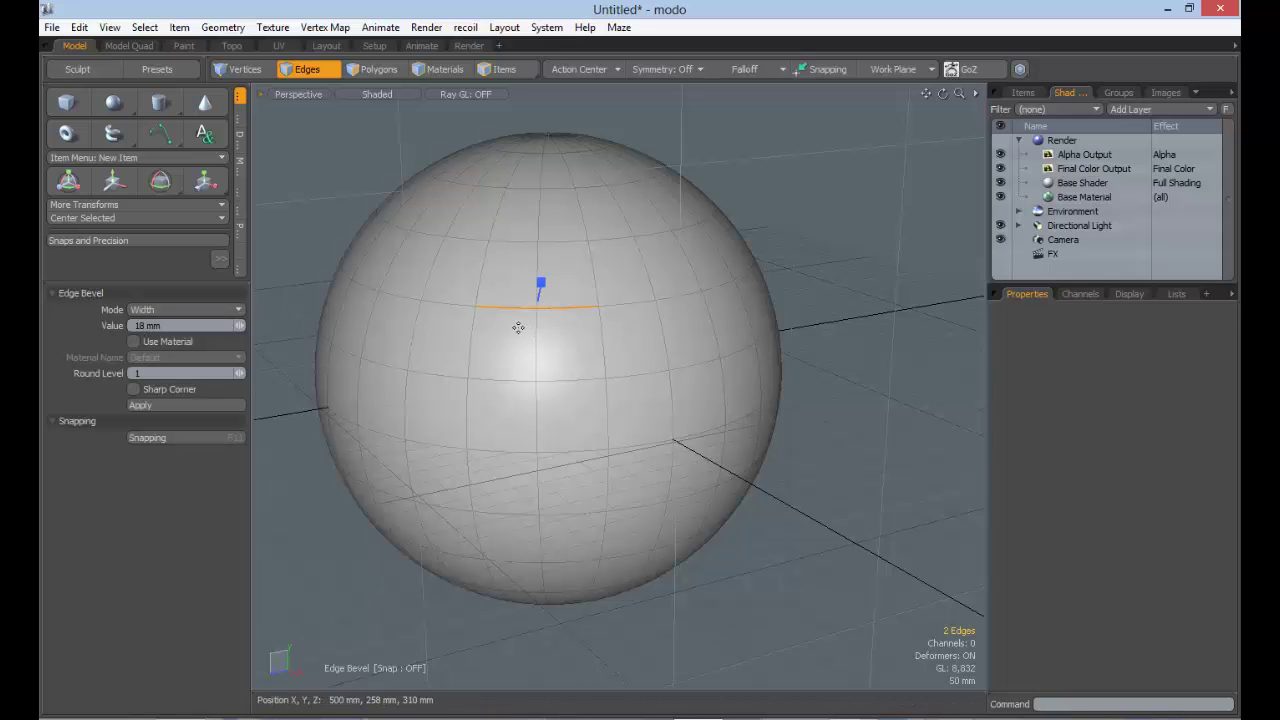
{"action": "left_click_drag", "start_coordinate": [518, 327], "coordinate": [463, 272], "text": "alt"}
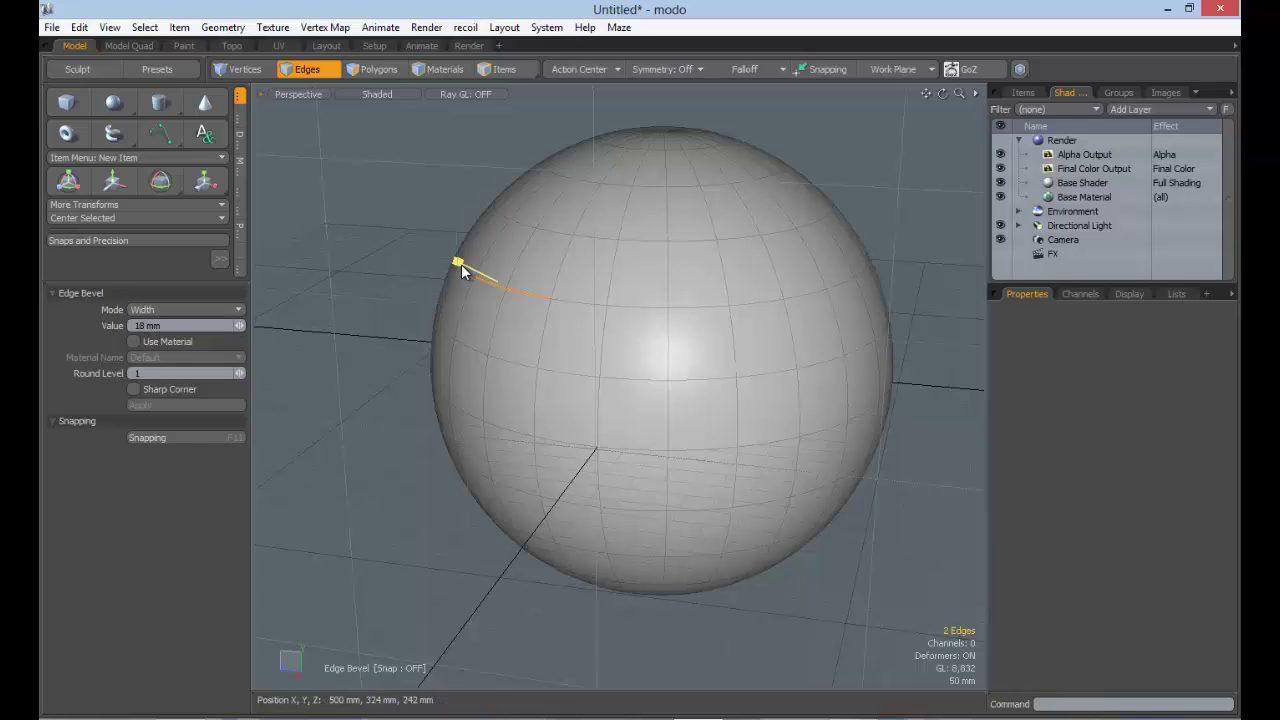
{"action": "left_click_drag", "start_coordinate": [462, 272], "coordinate": [516, 294]}
{"action": "left_click_drag", "start_coordinate": [516, 294], "coordinate": [560, 302], "text": "alt"}
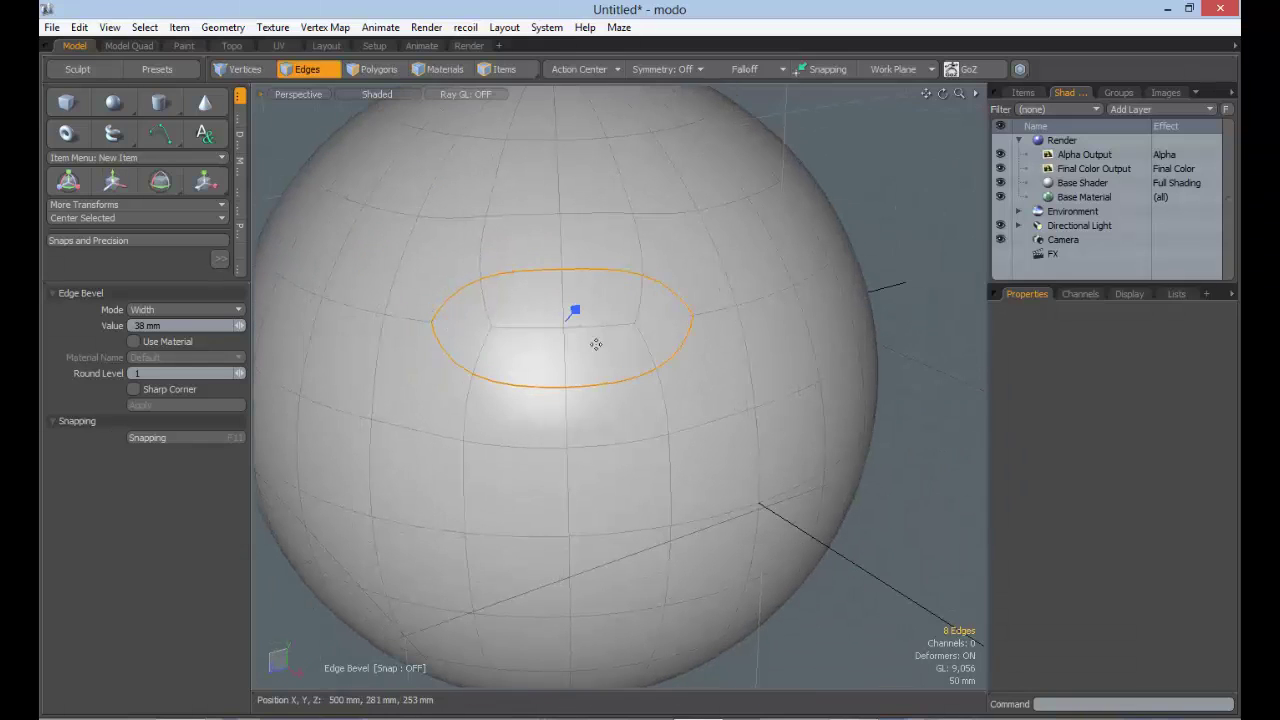
{"action": "key", "text": "ctrl+z"}
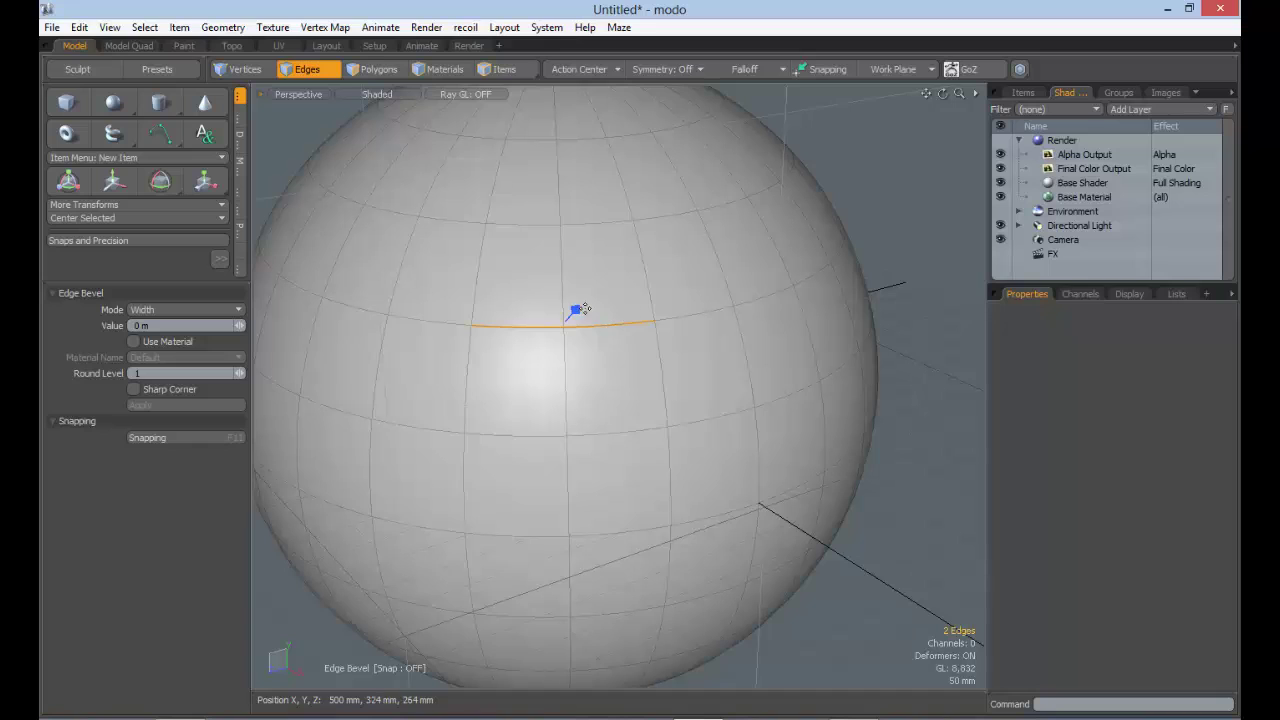
Step: Bevel the two edges about 32 mm wide at round level 2, trying the Sharp Corner option and leaving it off
{"action": "left_click_drag", "start_coordinate": [575, 310], "coordinate": [423, 331]}
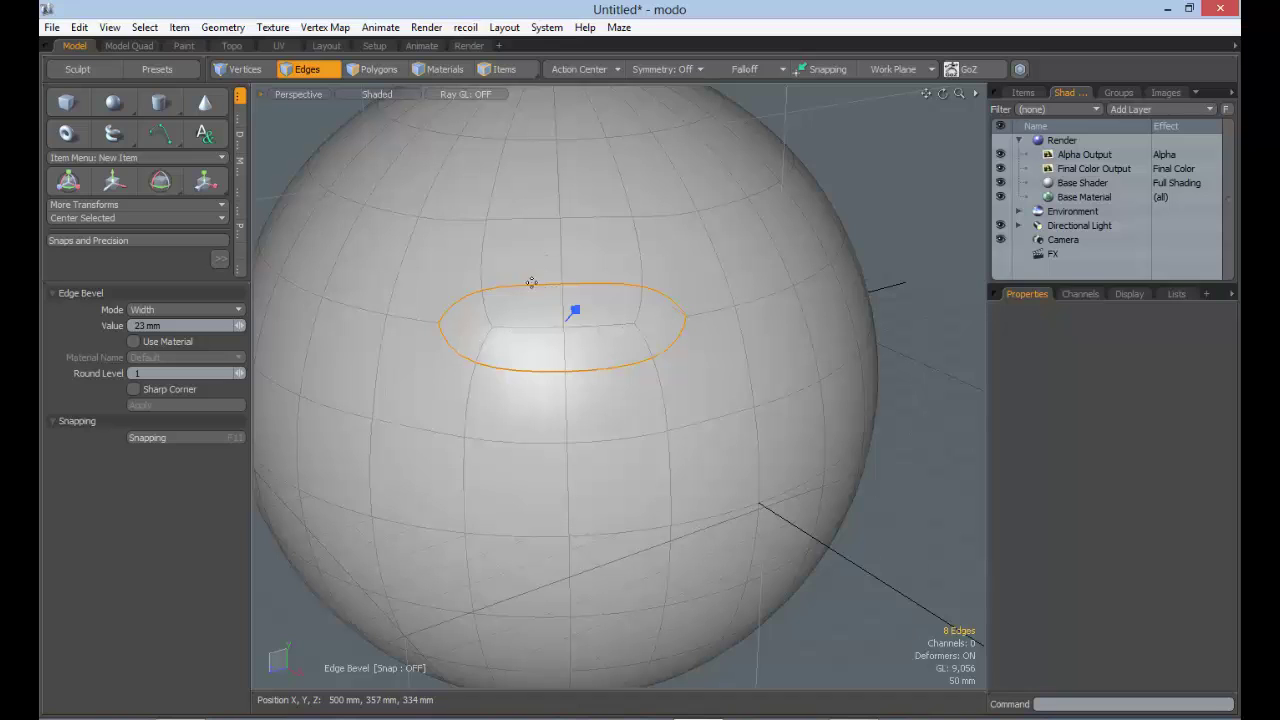
{"action": "mouse_move", "coordinate": [575, 314]}
{"action": "left_mouse_down"}
{"action": "mouse_move", "coordinate": [606, 313]}
{"action": "mouse_move", "coordinate": [575, 314]}
{"action": "left_mouse_up"}
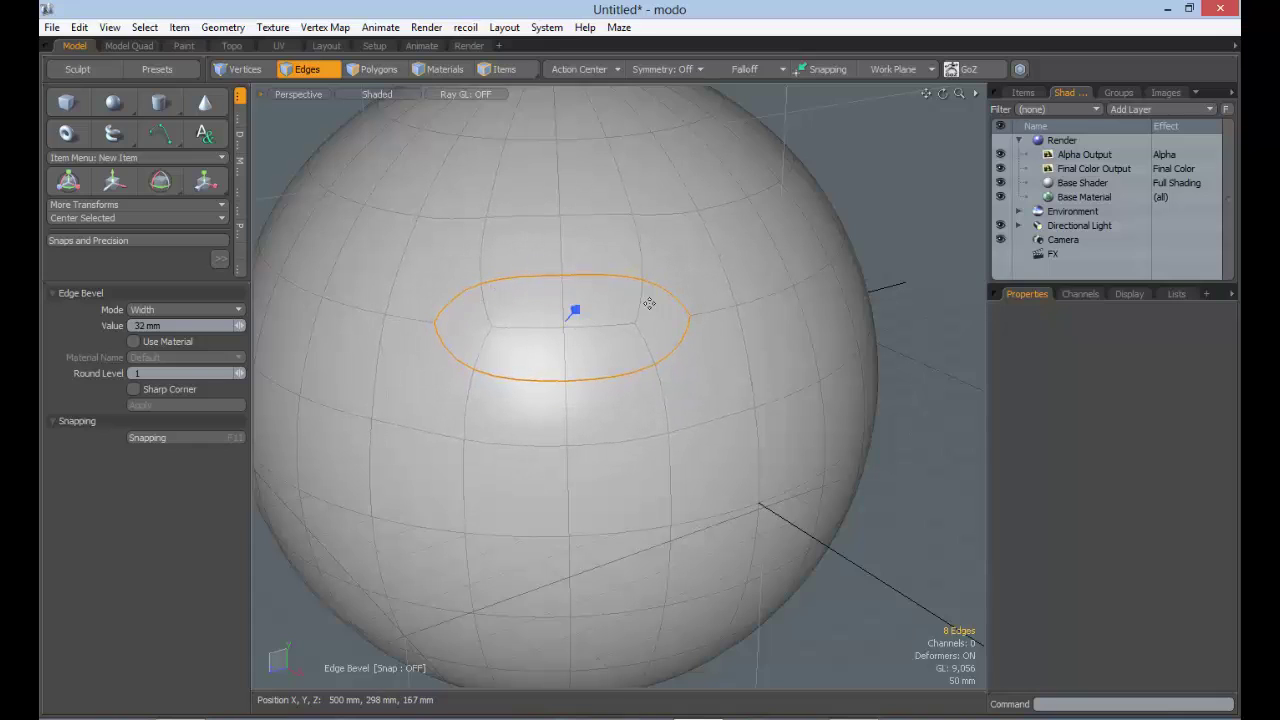
{"action": "left_click", "coordinate": [243, 373]}
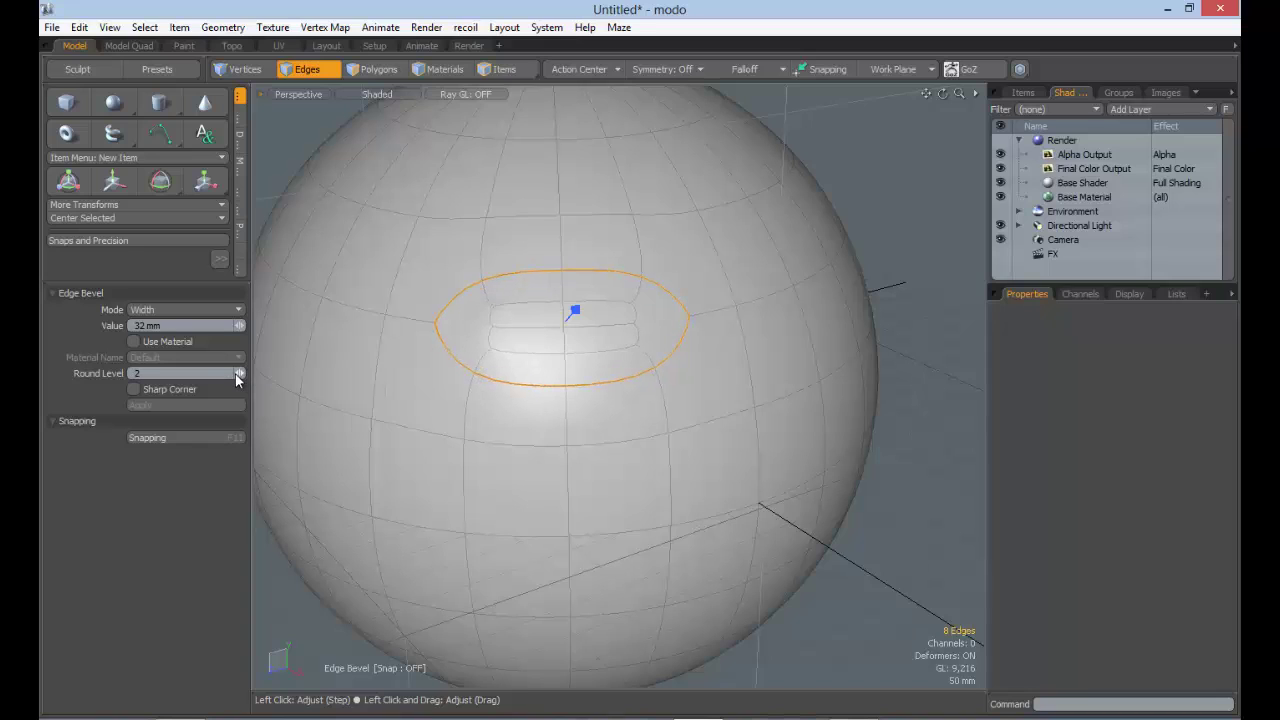
{"action": "left_click", "coordinate": [137, 391]}
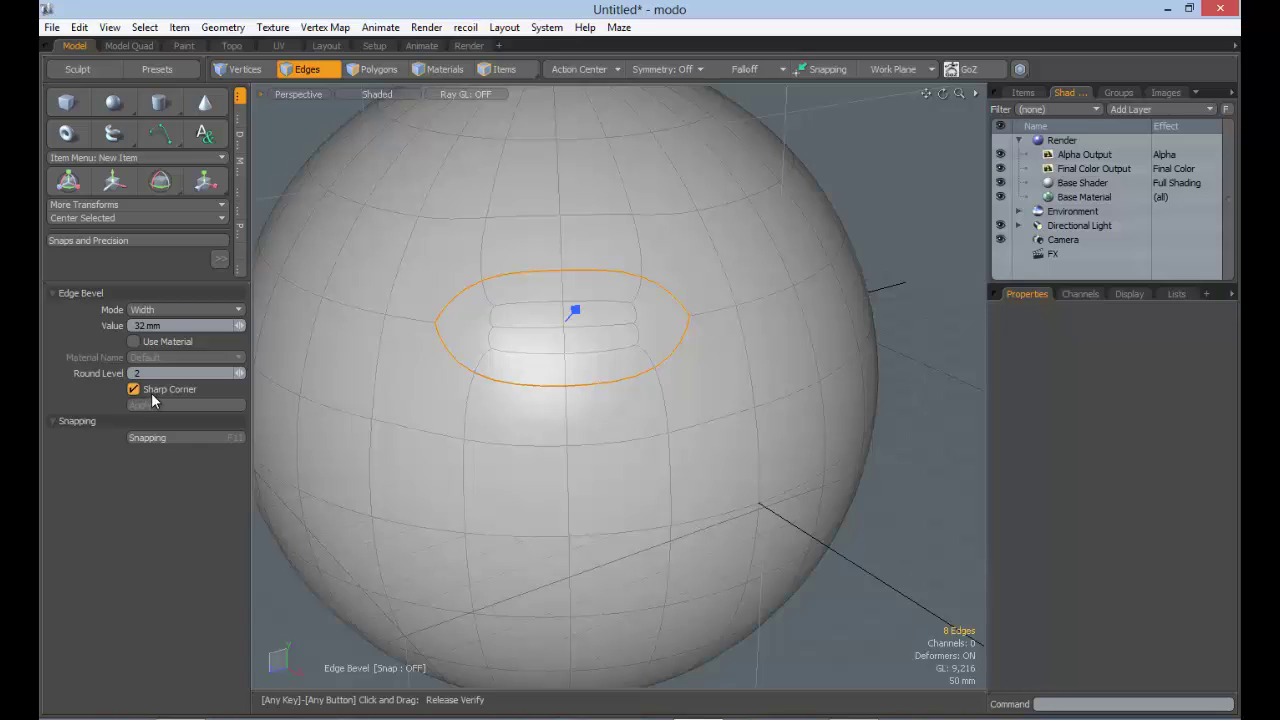
{"action": "left_click", "coordinate": [135, 390]}
Step: Try the edge bevel in Inset mode, adjust its value to about 29 mm, and return it to Width mode
{"action": "left_click", "coordinate": [239, 310]}
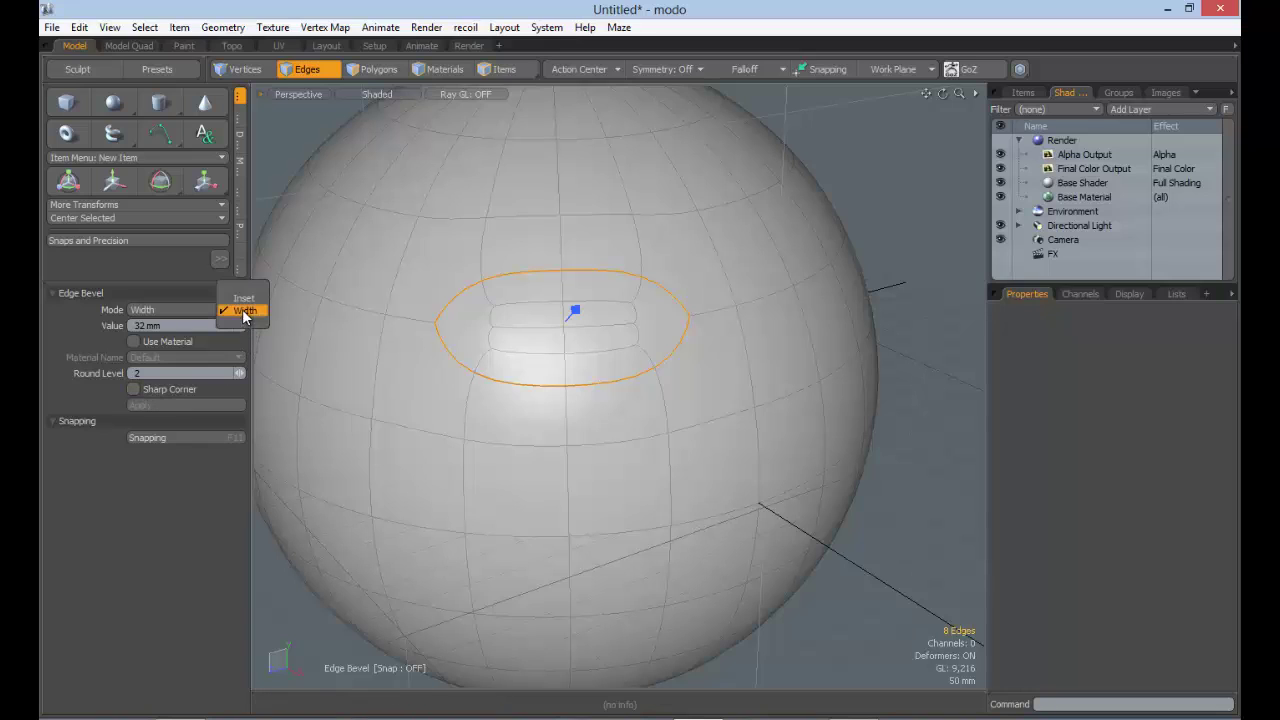
{"action": "left_click", "coordinate": [244, 298]}
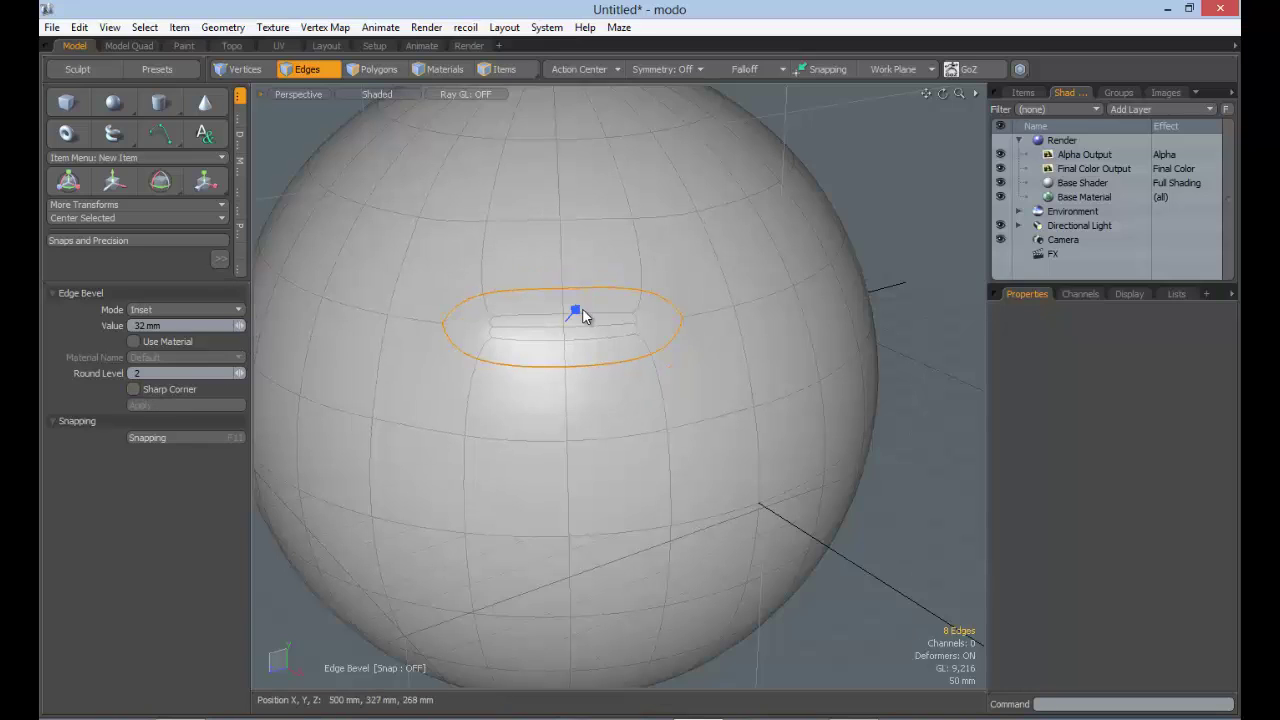
{"action": "left_click_drag", "start_coordinate": [582, 316], "coordinate": [566, 321]}
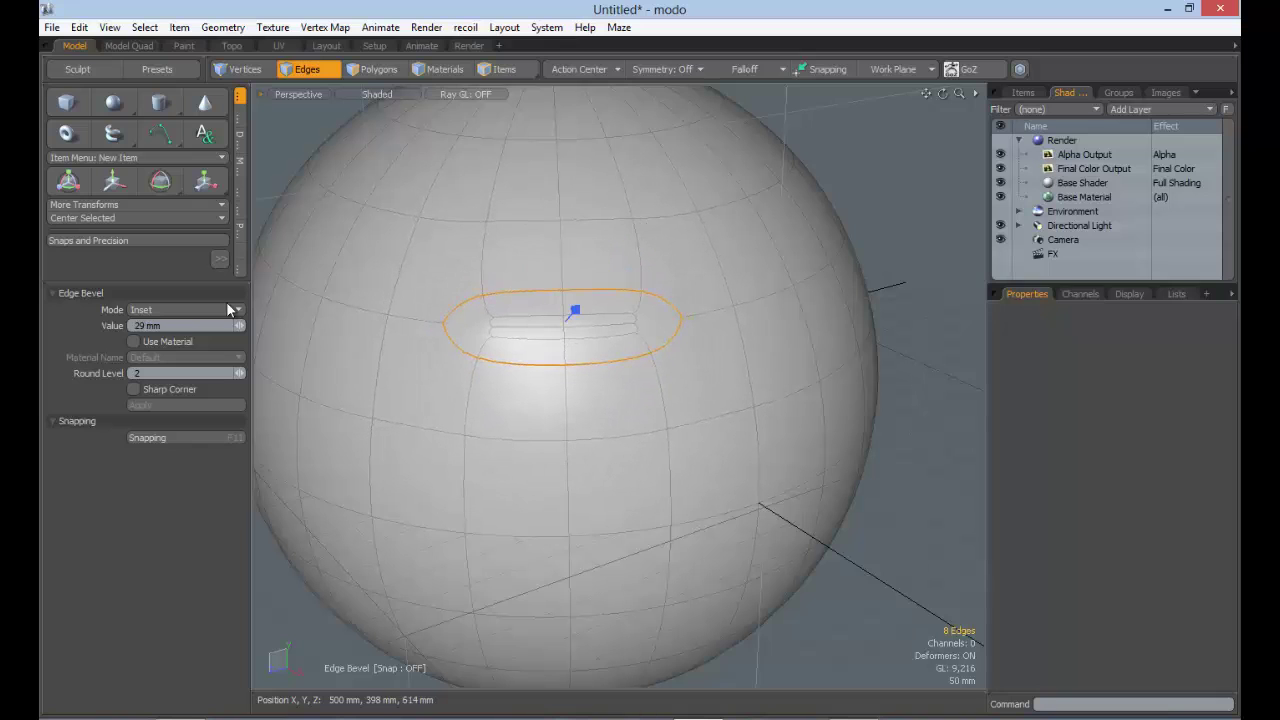
{"action": "left_click", "coordinate": [230, 311]}
{"action": "left_click", "coordinate": [206, 326]}
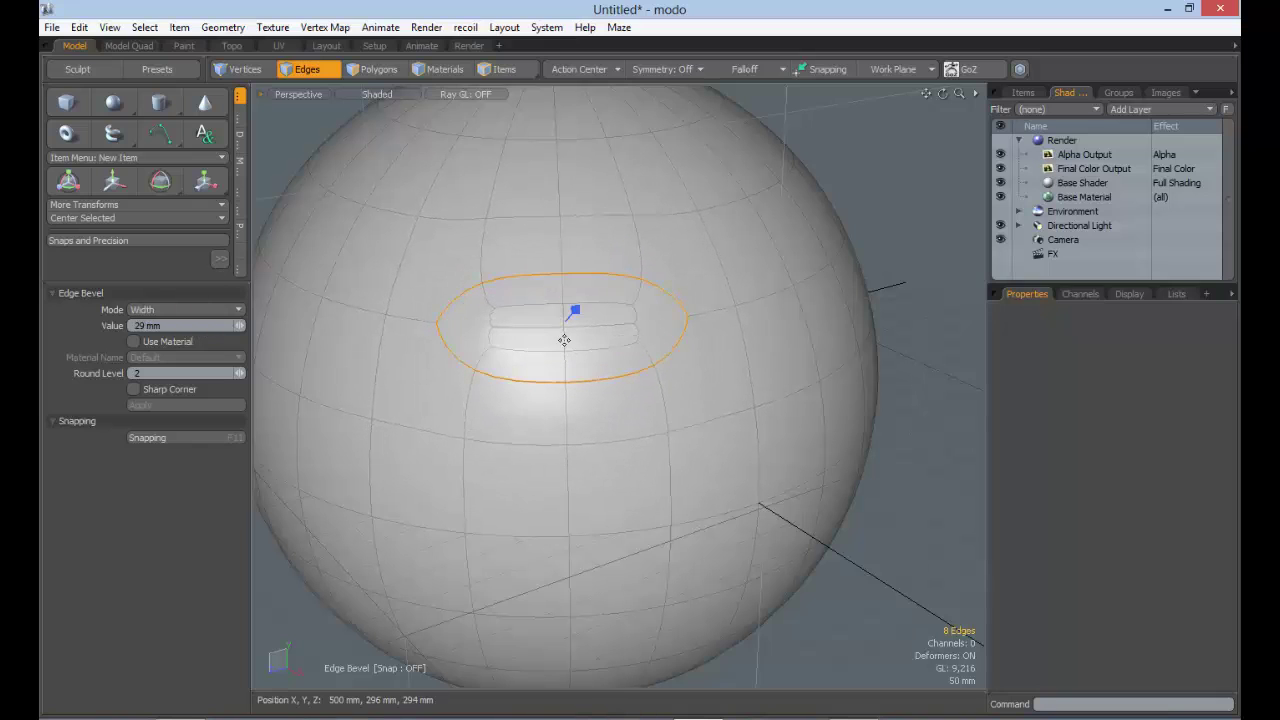
Step: Try the edge bevel about 94 mm wide in Width mode at round level 0, and reduce it to about 28 mm in Inset mode
{"action": "left_click_drag", "start_coordinate": [575, 310], "coordinate": [600, 309]}
{"action": "left_click_drag", "start_coordinate": [575, 310], "coordinate": [530, 311]}
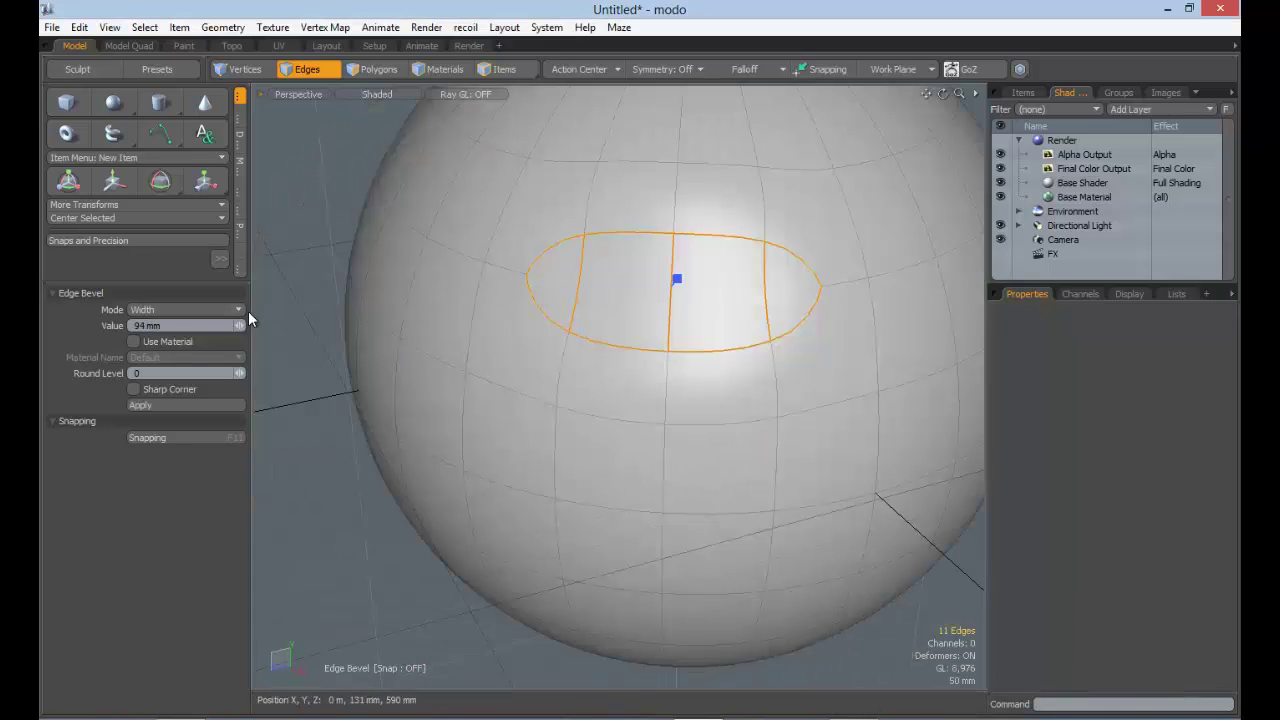
{"action": "left_click", "coordinate": [198, 310]}
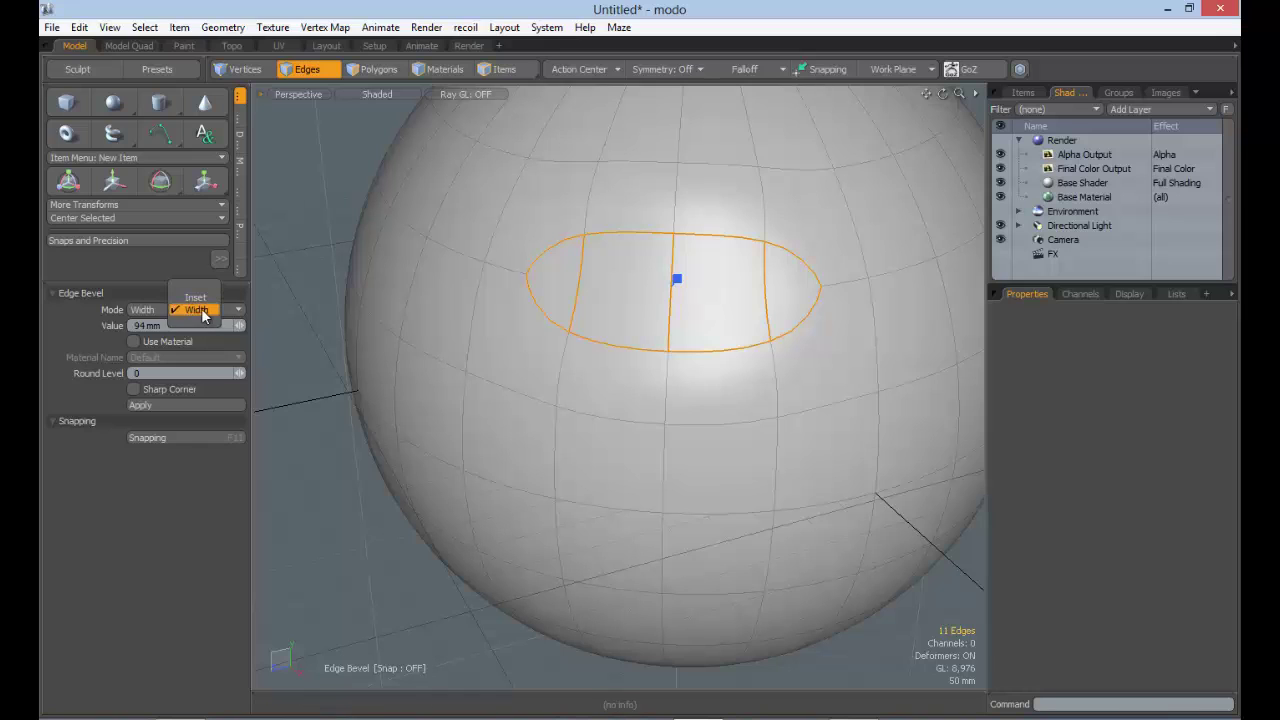
{"action": "left_click", "coordinate": [196, 298]}
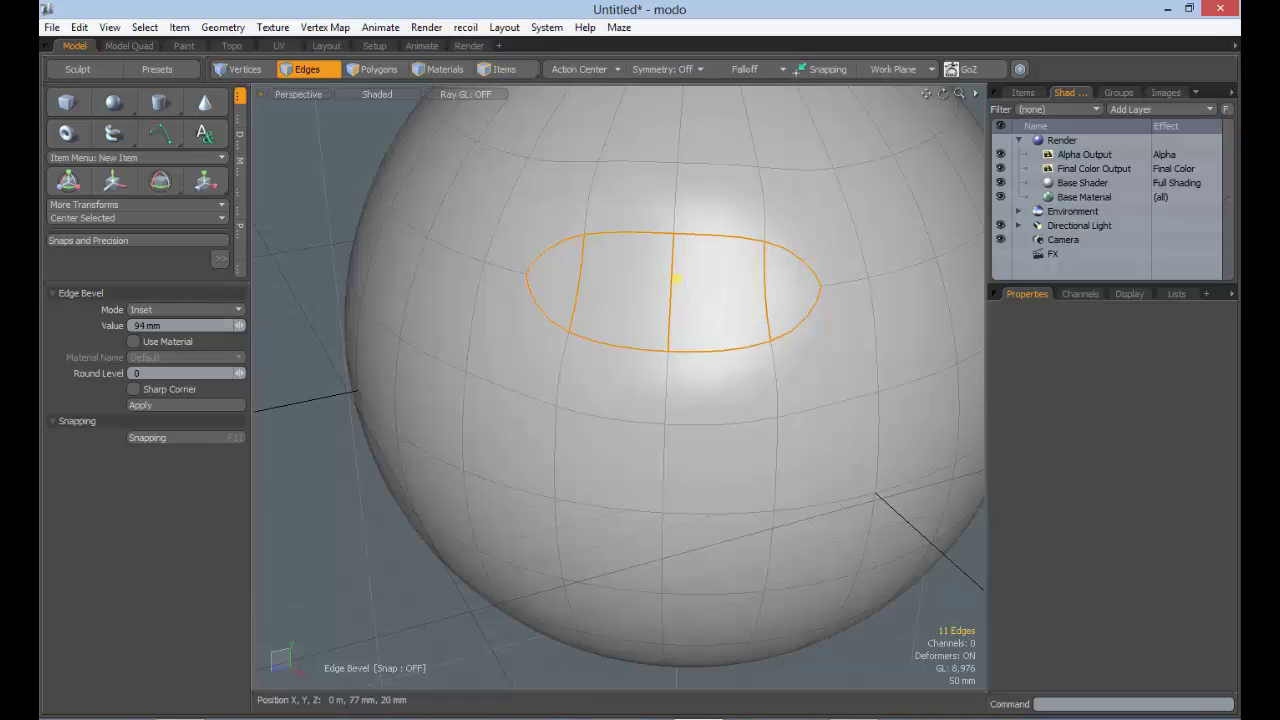
{"action": "left_click_drag", "start_coordinate": [633, 292], "coordinate": [589, 294]}
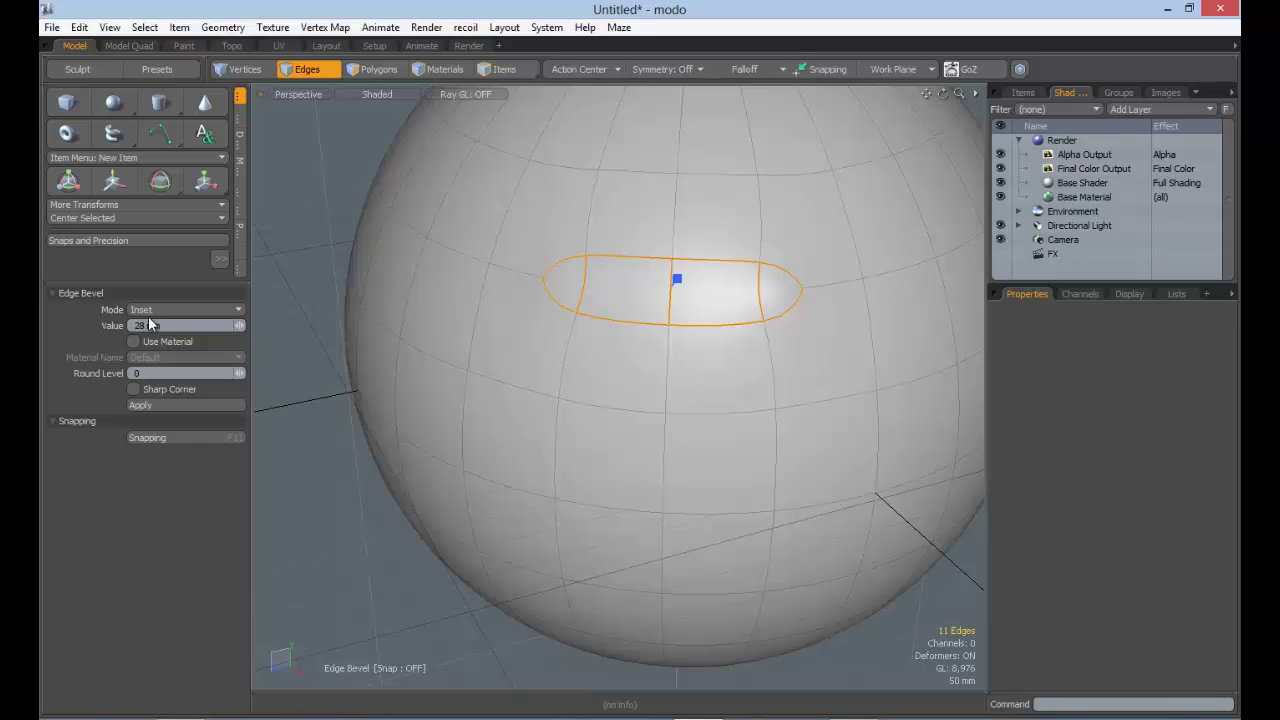
Step: Switch the edge bevel back to Width mode and widen it to about 78 mm
{"action": "left_click", "coordinate": [181, 310]}
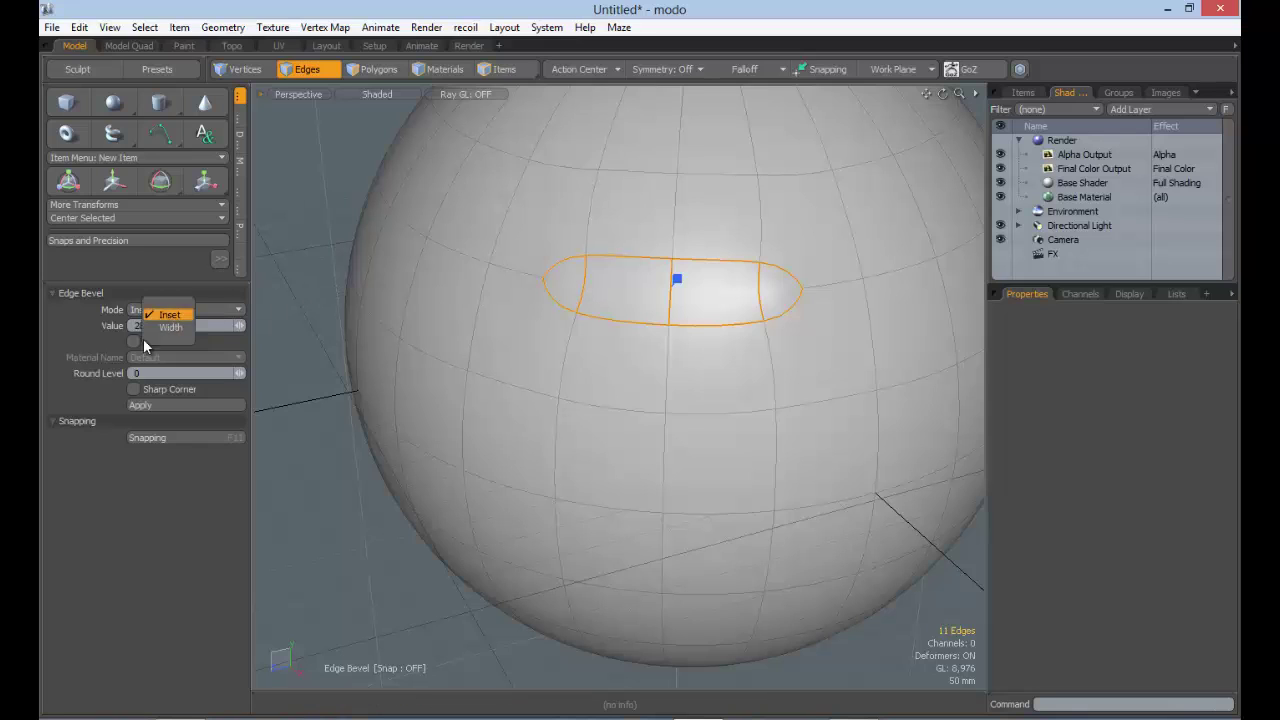
{"action": "left_click", "coordinate": [170, 328]}
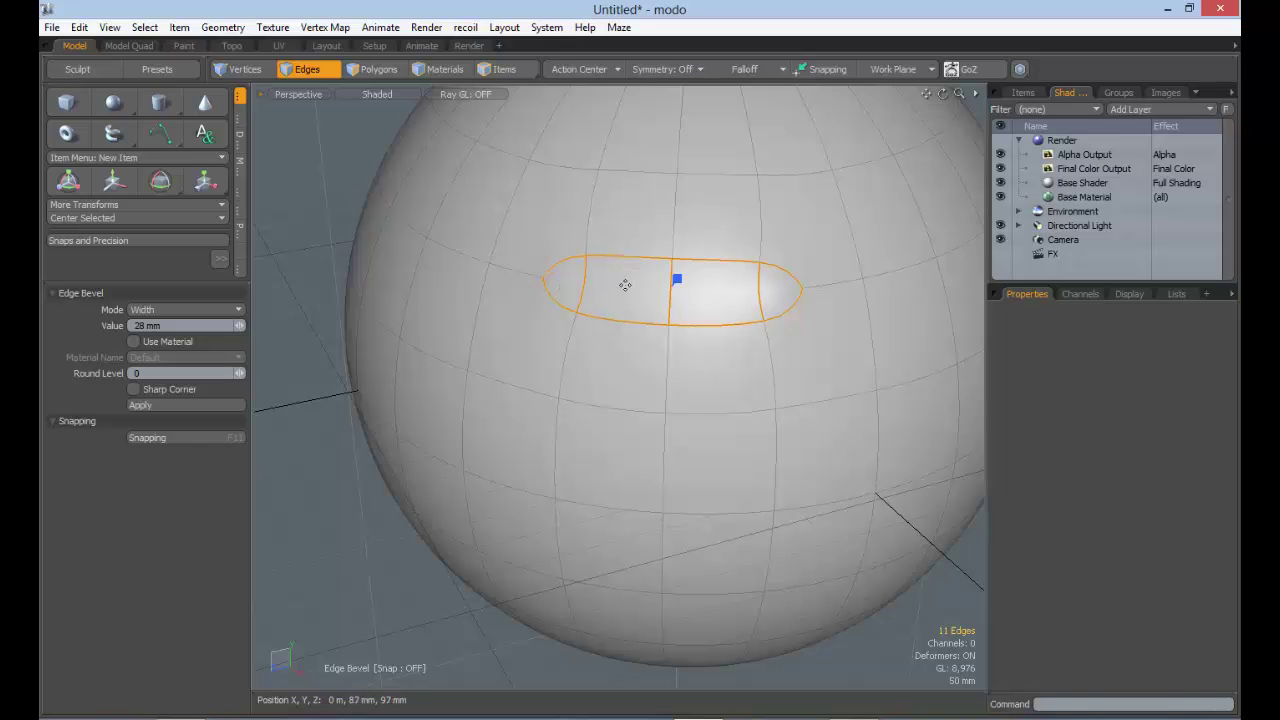
{"action": "left_click_drag", "start_coordinate": [680, 309], "coordinate": [555, 271], "text": "alt"}
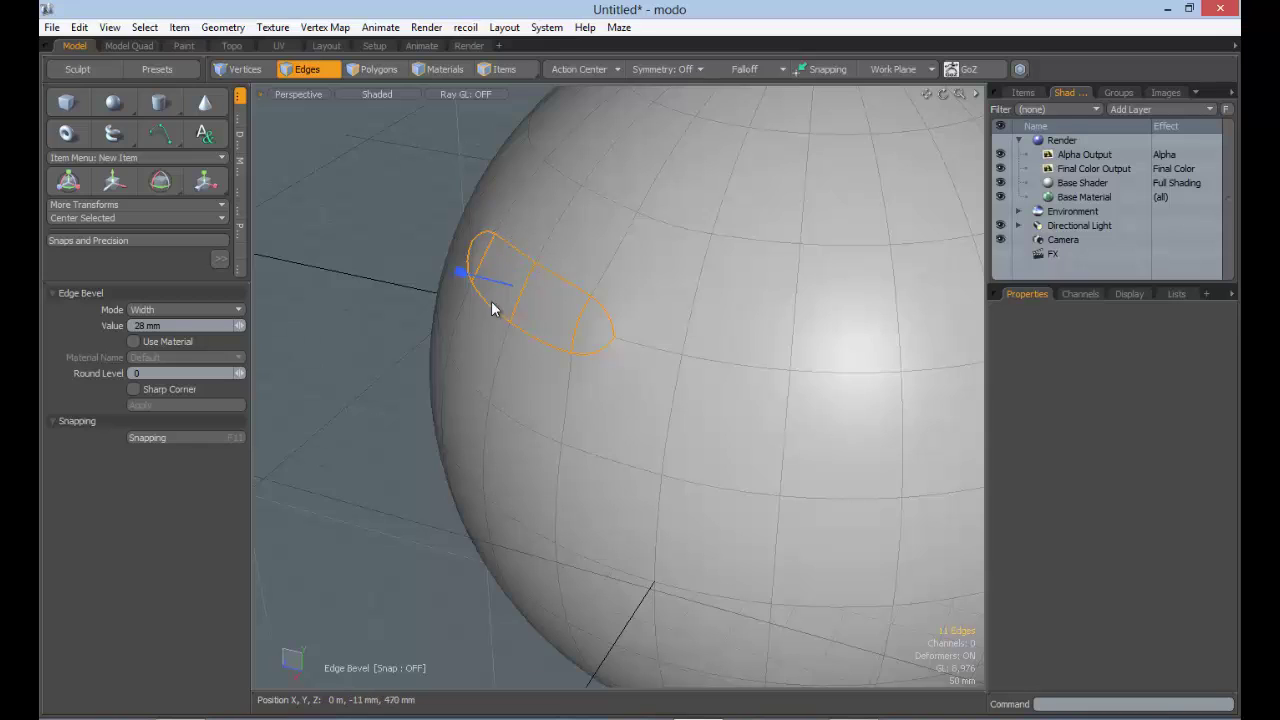
{"action": "left_click_drag", "start_coordinate": [458, 272], "coordinate": [460, 277]}
Step: Set the edge bevel to Inset mode, reduce its value to about 57 mm, and inspect the shape from several sides
{"action": "left_click", "coordinate": [193, 311]}
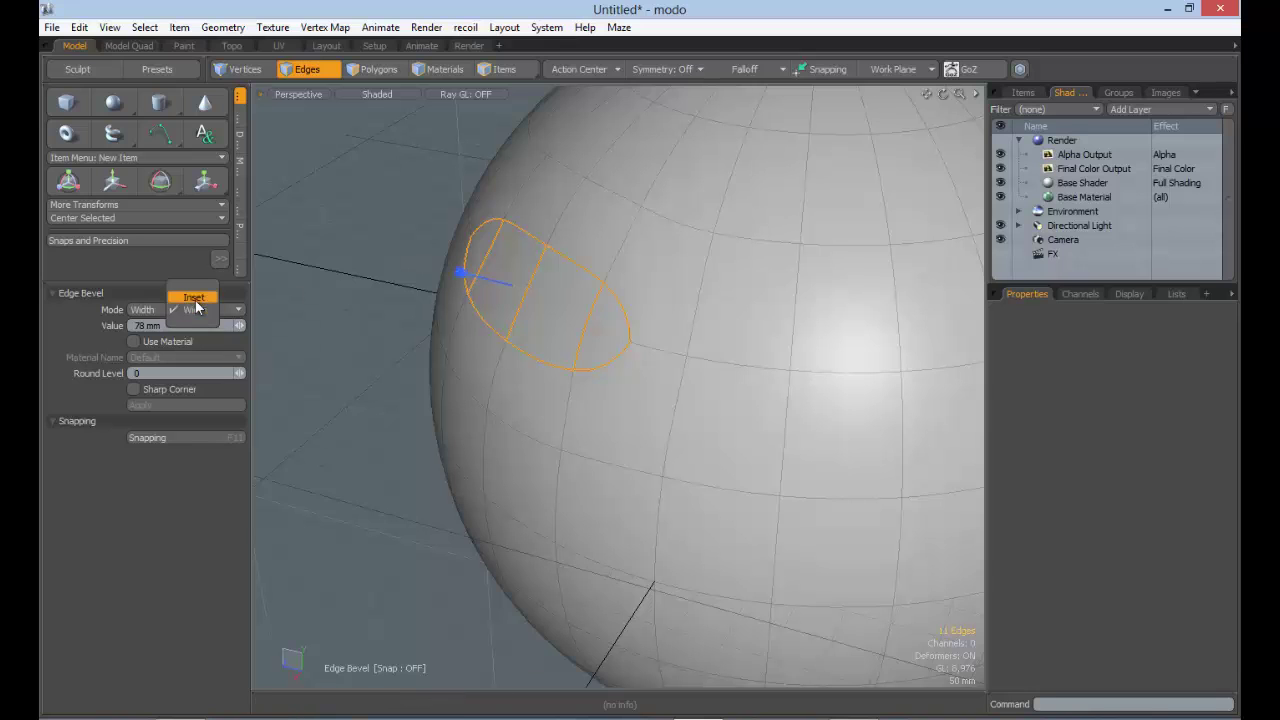
{"action": "left_click", "coordinate": [195, 300]}
{"action": "left_click_drag", "start_coordinate": [466, 283], "coordinate": [456, 271]}
{"action": "left_click_drag", "start_coordinate": [535, 288], "coordinate": [690, 298], "text": "alt"}
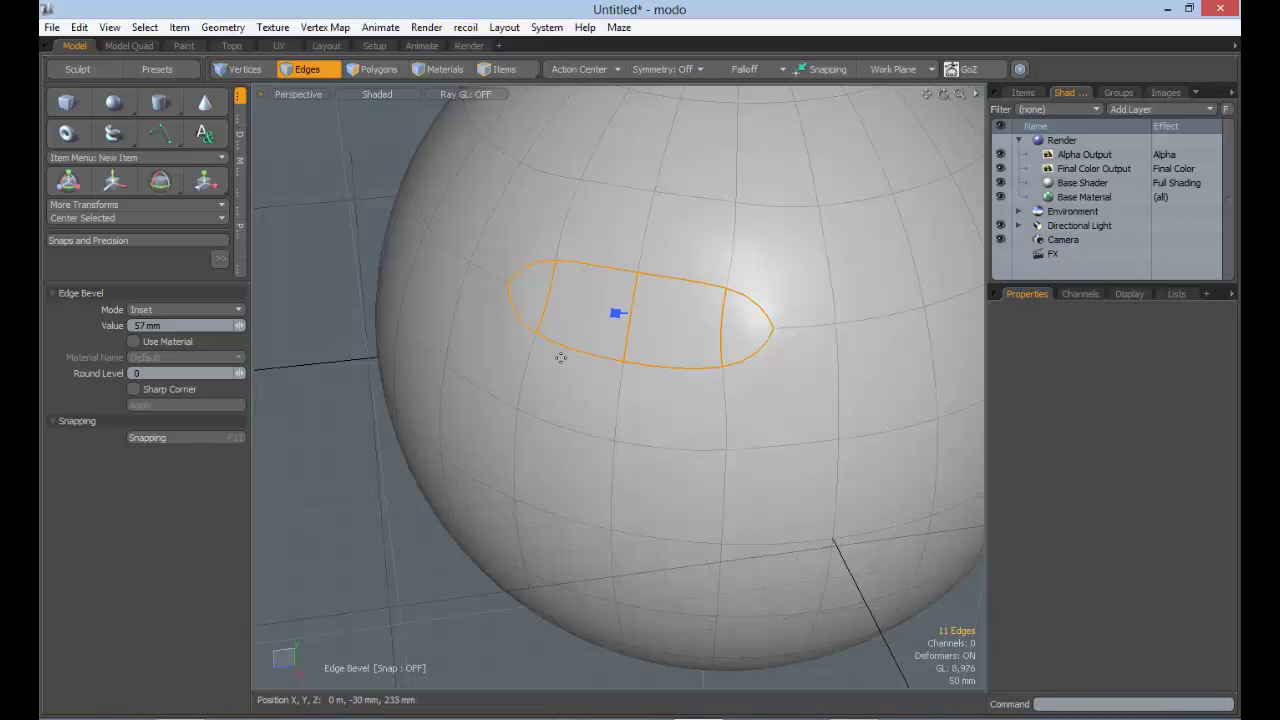
{"action": "left_click_drag", "start_coordinate": [545, 319], "coordinate": [689, 295], "text": "alt"}
{"action": "left_click_drag", "start_coordinate": [602, 326], "coordinate": [731, 271], "text": "alt"}
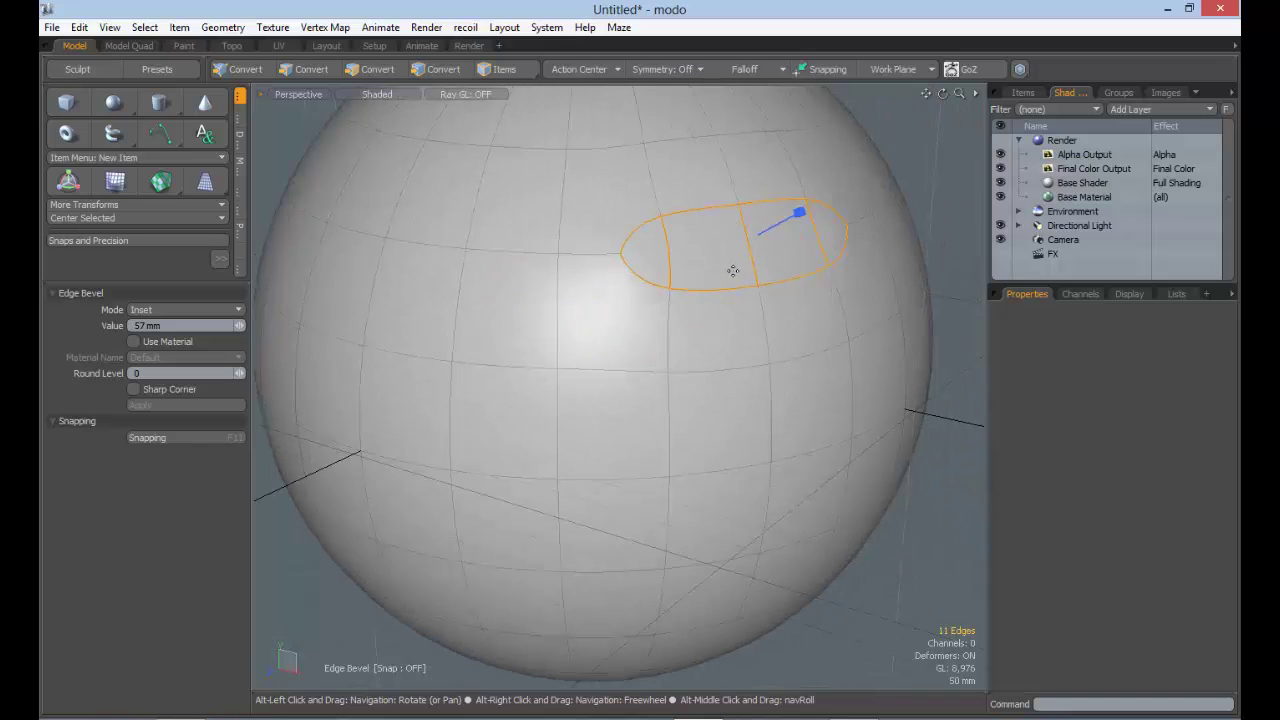
Step: Return the bevel mode to Width and undo the bevel on the two edges
{"action": "left_click", "coordinate": [170, 309]}
{"action": "left_click", "coordinate": [165, 324]}
{"action": "left_click_drag", "start_coordinate": [689, 264], "coordinate": [700, 306], "text": "alt"}
{"action": "key", "text": "ctrl+z"}
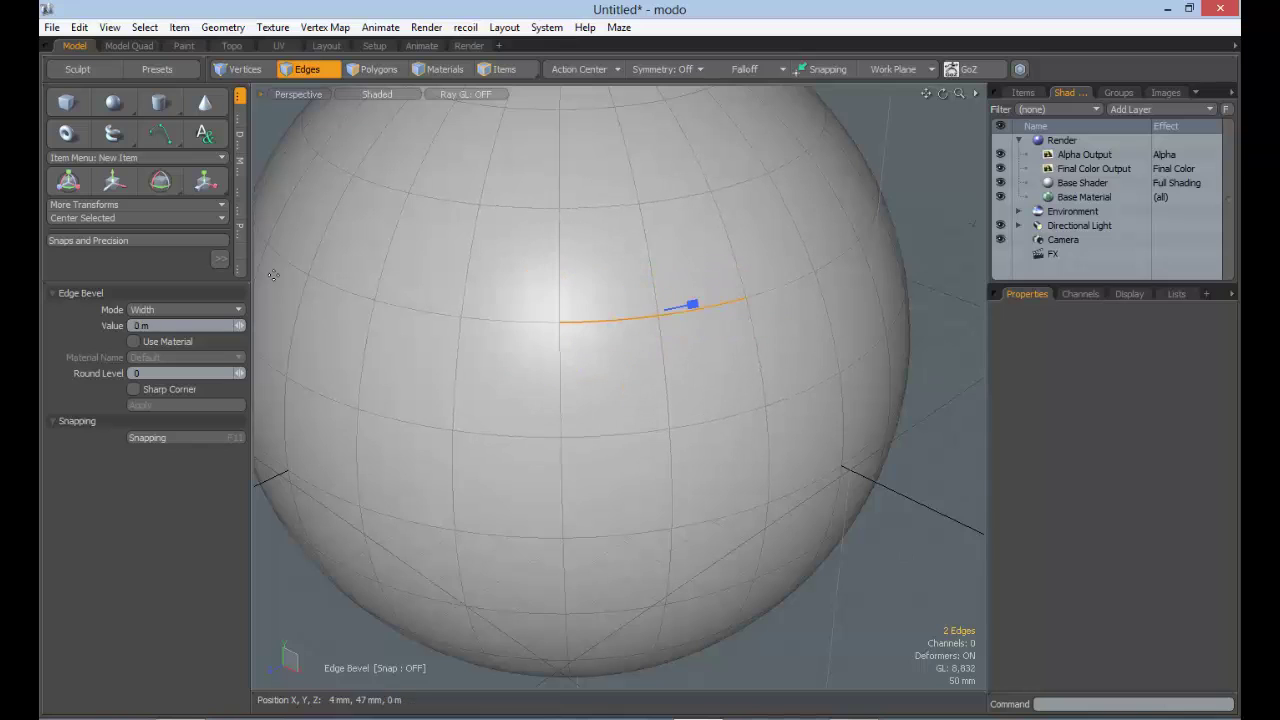
Step: Bevel the two selected edges by about 29 mm in Inset mode at round level 0 and finish the bevel
{"action": "left_click", "coordinate": [186, 309]}
{"action": "left_click", "coordinate": [189, 294]}
{"action": "left_click_drag", "start_coordinate": [687, 310], "coordinate": [654, 317]}
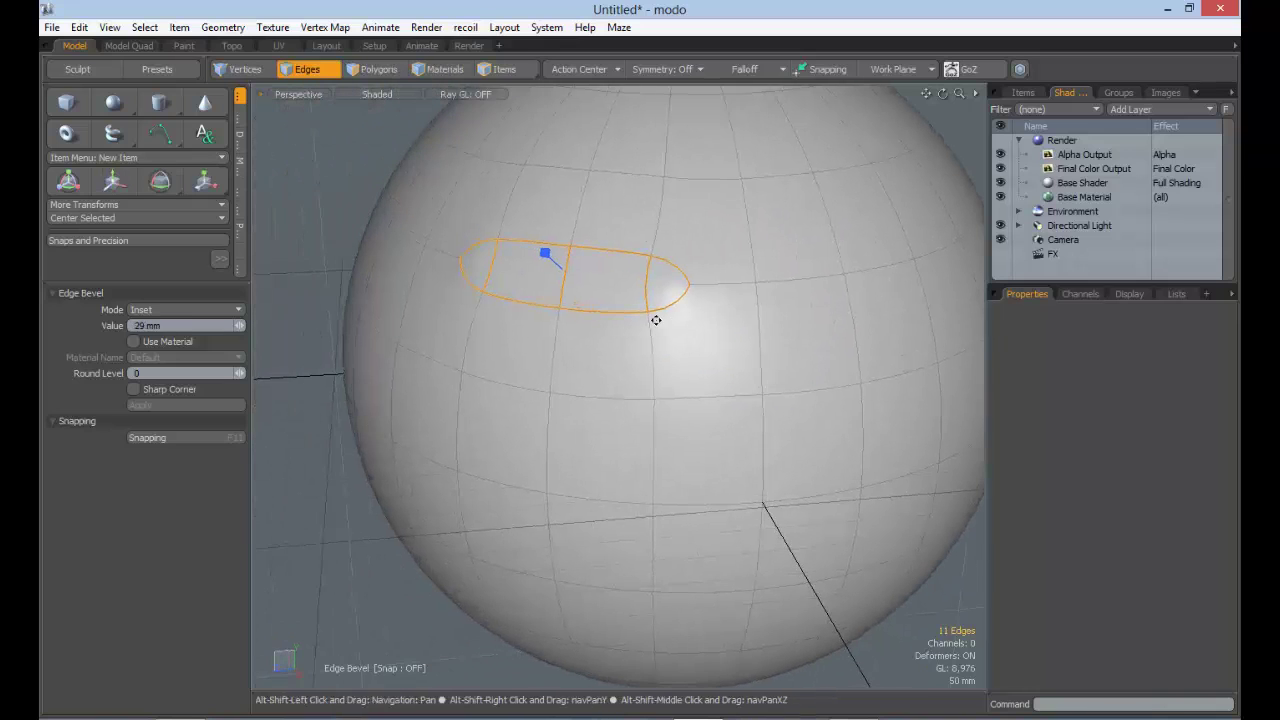
{"action": "left_click_drag", "start_coordinate": [610, 357], "coordinate": [730, 330], "text": "alt"}
{"action": "key", "text": "q"}
Step: Try a vertex bevel with an inset of about 72 mm on a single vertex in the row above the beveled edges
{"action": "left_click", "coordinate": [259, 74]}
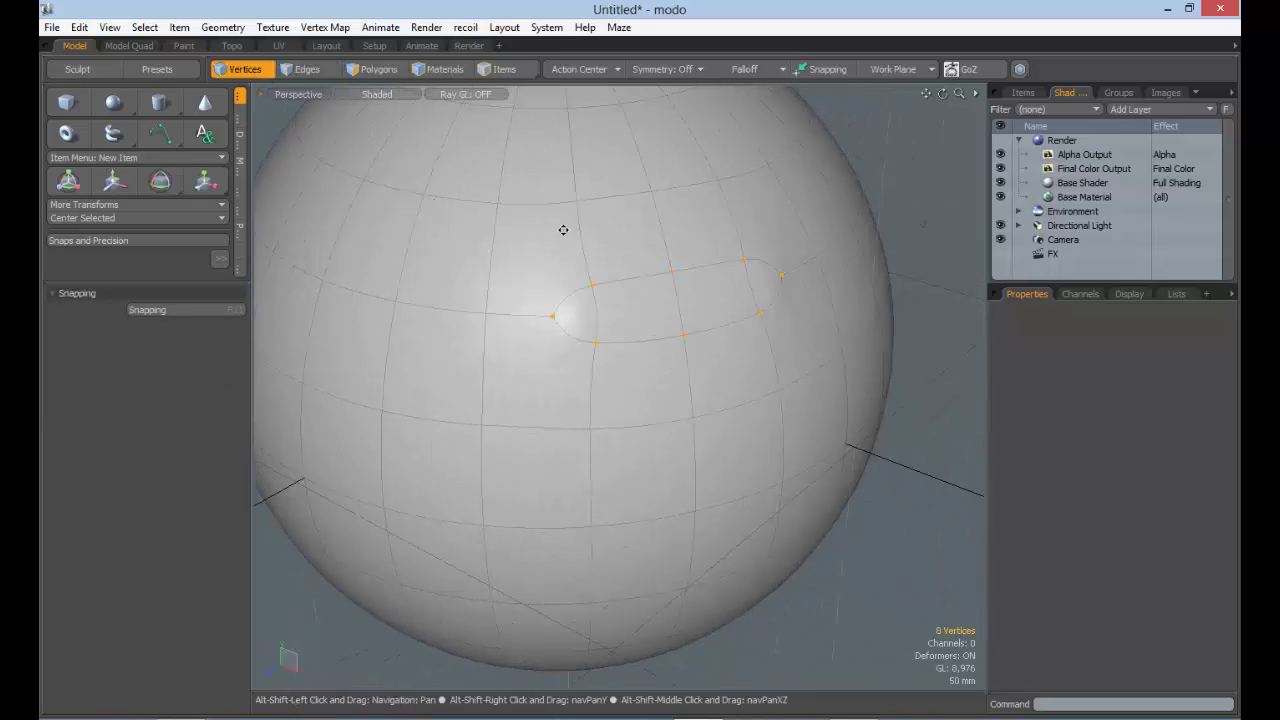
{"action": "left_click_drag", "start_coordinate": [563, 230], "coordinate": [715, 252], "text": "alt+shift"}
{"action": "left_click", "coordinate": [504, 200]}
{"action": "left_click_drag", "start_coordinate": [574, 237], "coordinate": [583, 265], "text": "alt"}
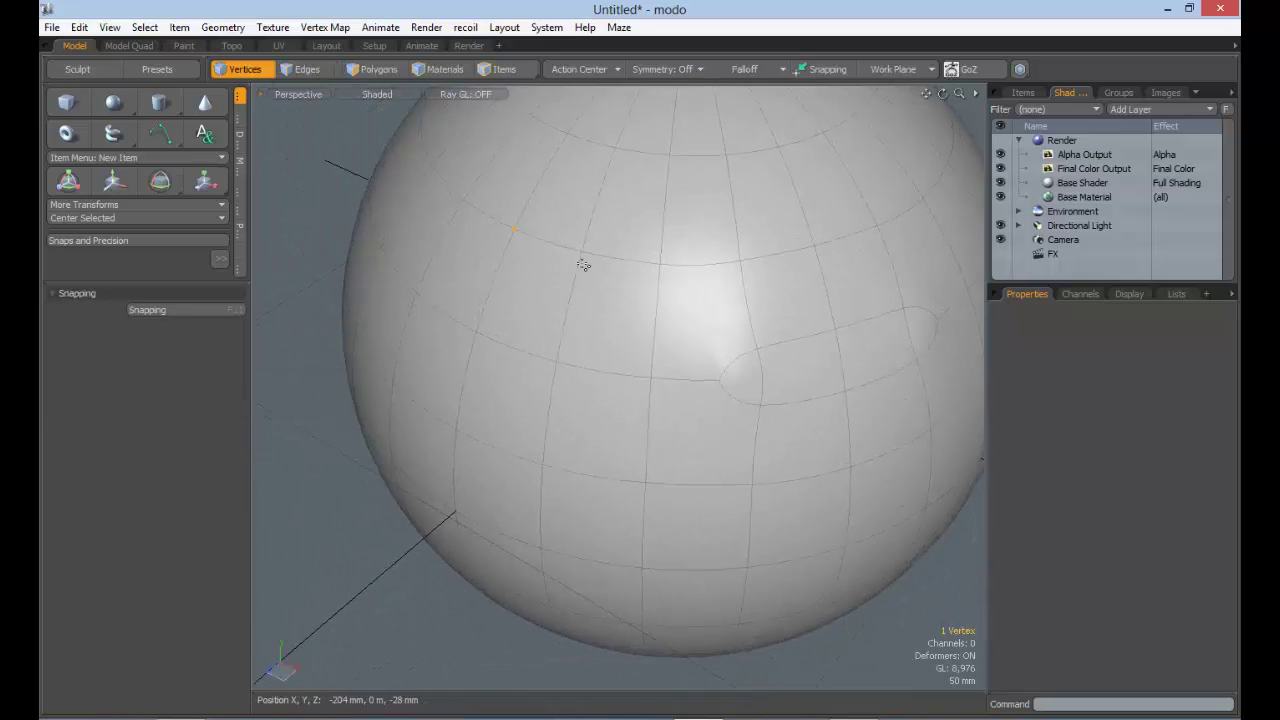
{"action": "key", "text": "b"}
{"action": "left_click_drag", "start_coordinate": [466, 212], "coordinate": [420, 232]}
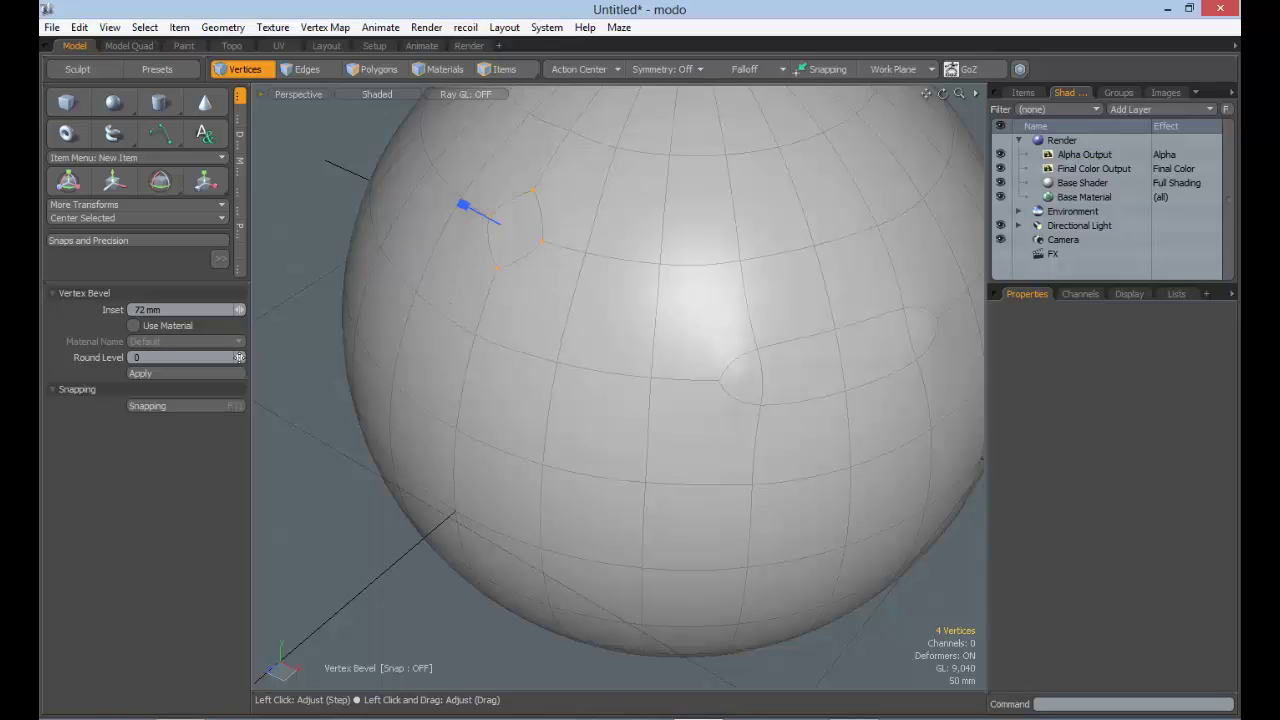
{"action": "mouse_move", "coordinate": [506, 234]}
{"action": "left_mouse_down", "text": "alt"}
{"action": "mouse_move", "coordinate": [529, 246]}
{"action": "mouse_move", "coordinate": [502, 243]}
{"action": "left_mouse_up", "text": "alt"}
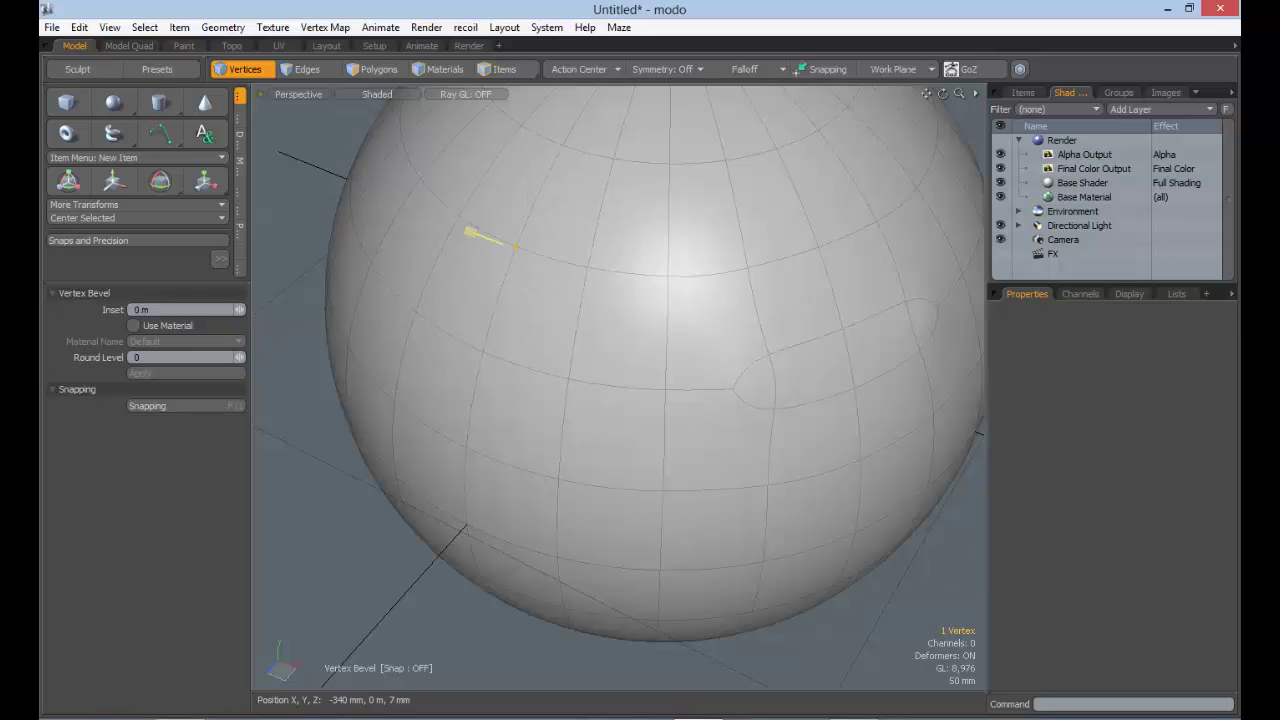
Step: Bevel the selected vertex into a small diamond-shaped polygon and leave the Bevel tool
{"action": "left_click_drag", "start_coordinate": [505, 243], "coordinate": [500, 241]}
{"action": "key", "text": "space"}
{"action": "left_click_drag", "start_coordinate": [468, 232], "coordinate": [537, 257]}
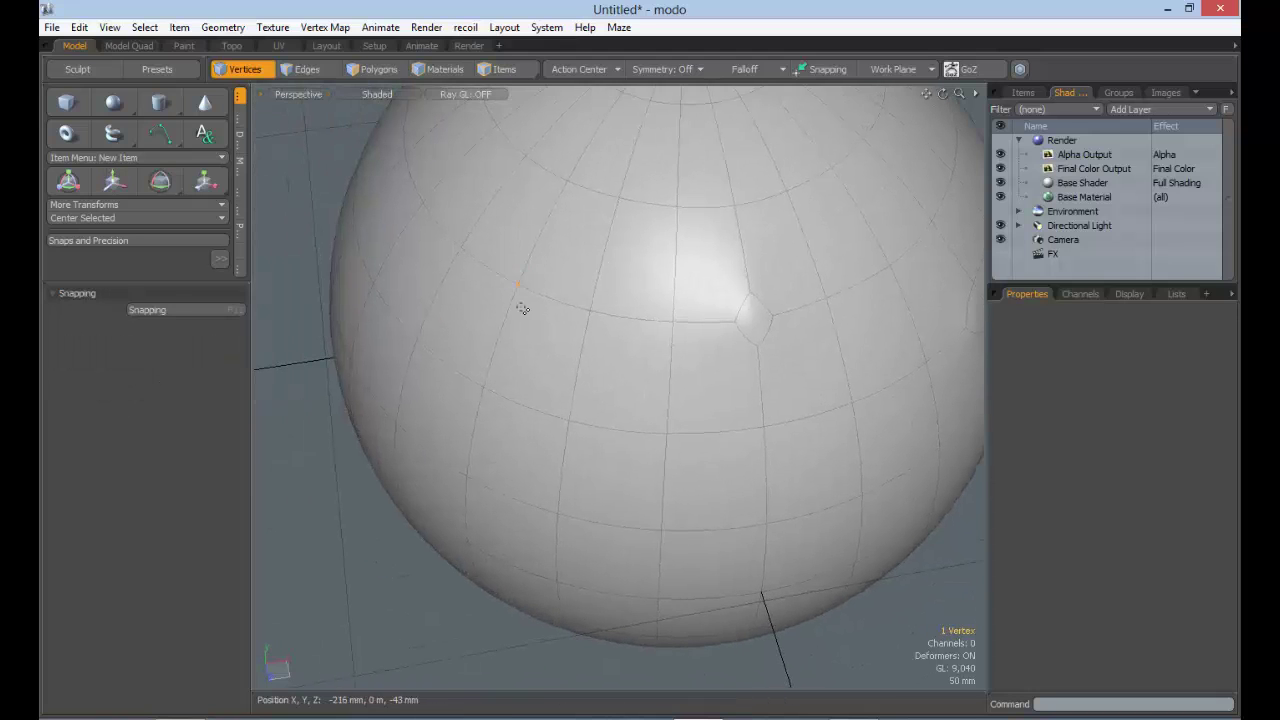
Step: Select four consecutive vertices in the same horizontal row as the beveled vertex and bevel them into small diamonds
{"action": "left_click_drag", "start_coordinate": [520, 290], "coordinate": [508, 280], "text": "alt"}
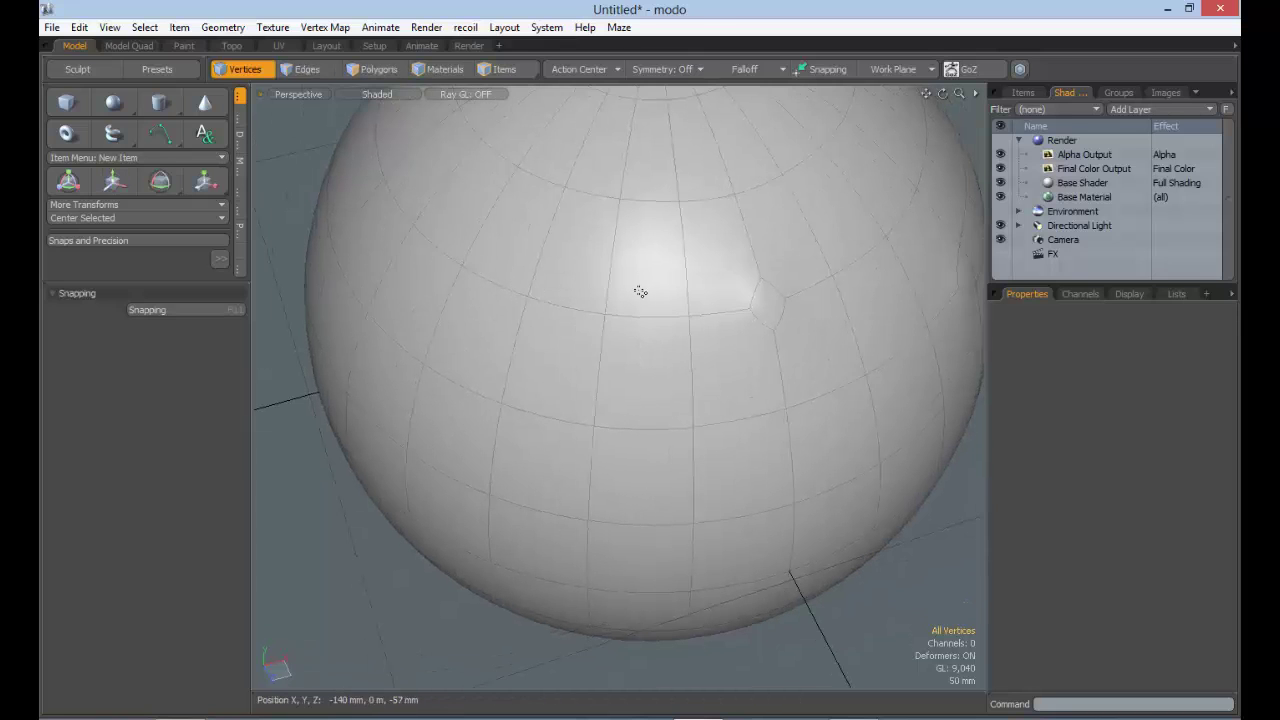
{"action": "left_click_drag", "start_coordinate": [622, 280], "coordinate": [574, 283], "text": "ctrl+alt"}
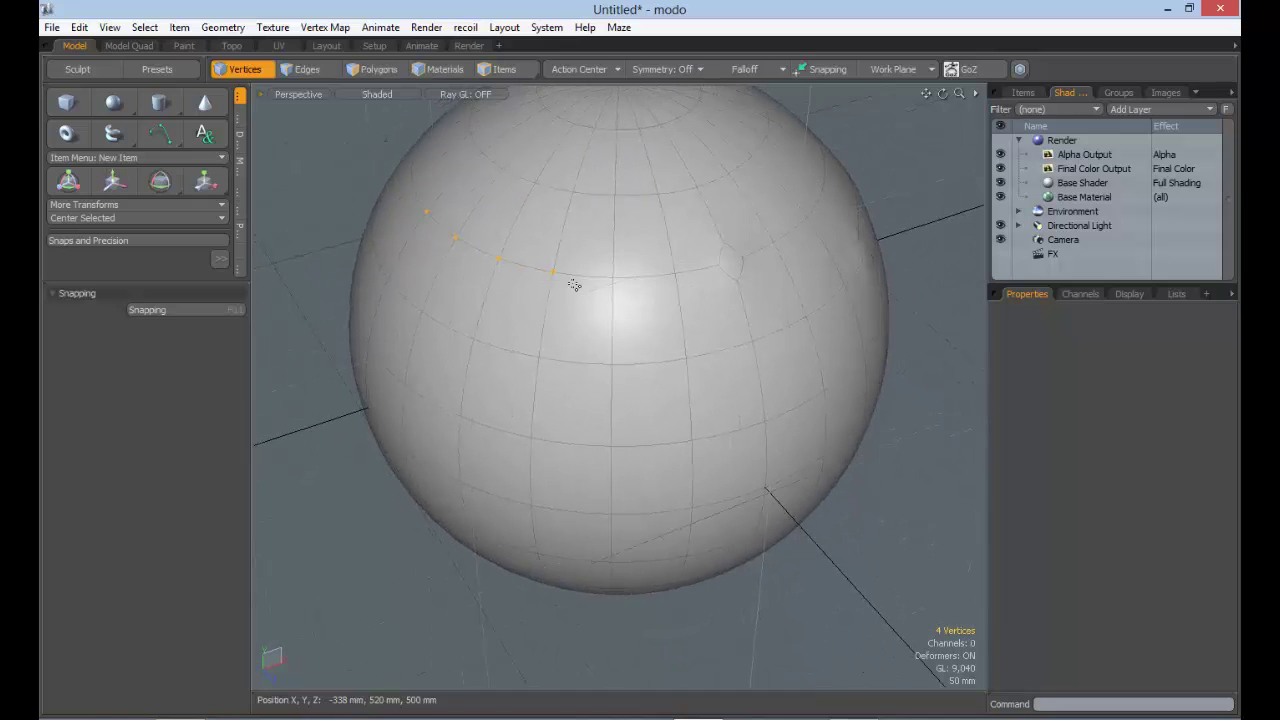
{"action": "key", "text": "b"}
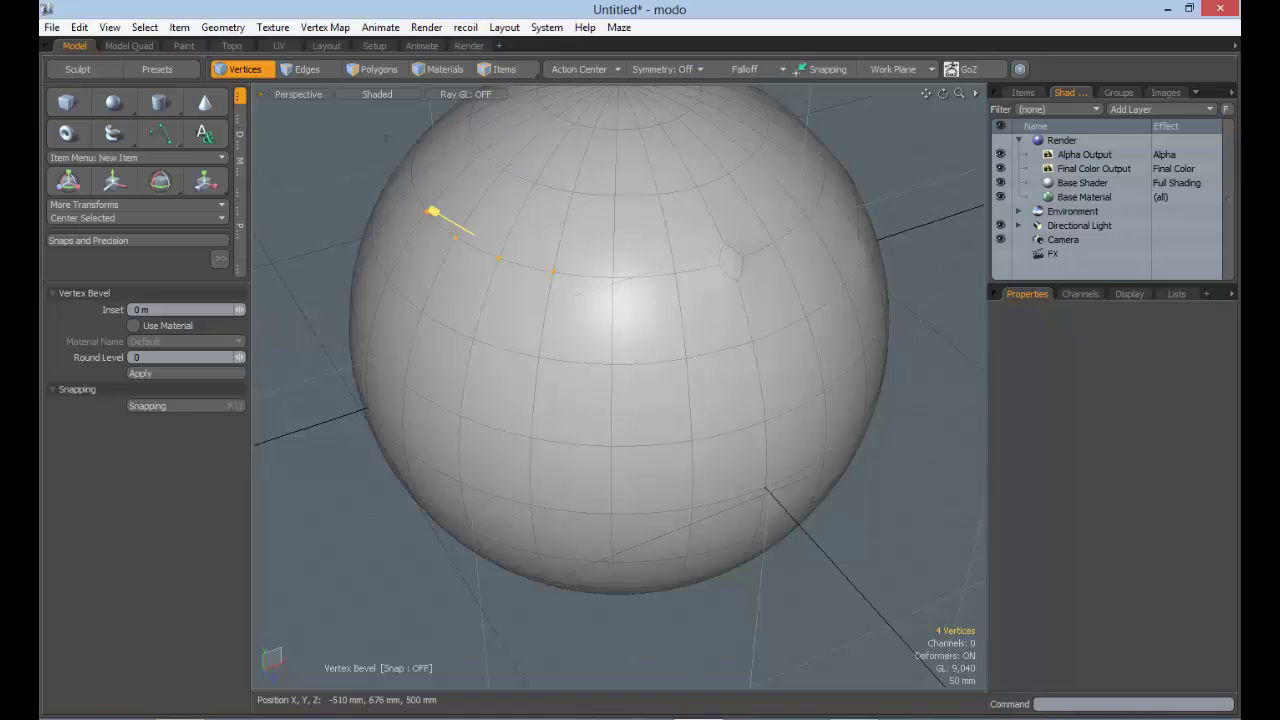
{"action": "left_click_drag", "start_coordinate": [433, 211], "coordinate": [440, 217]}
{"action": "key", "text": "Escape"}
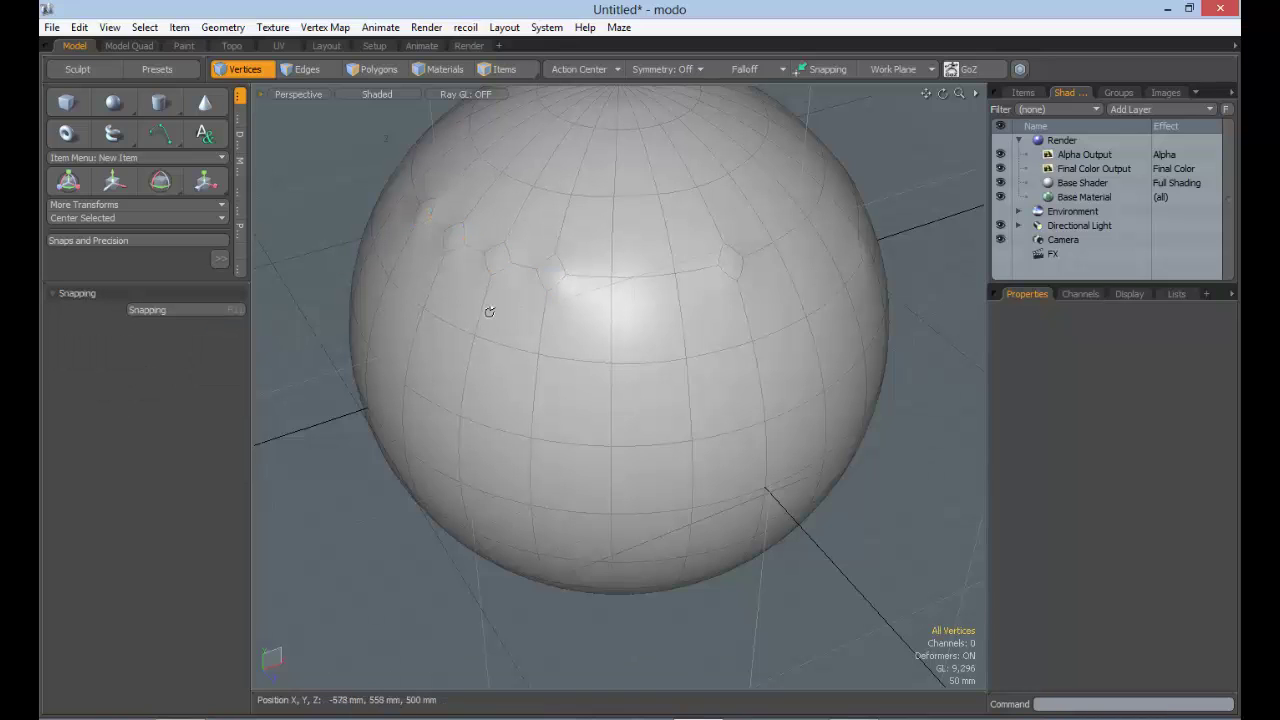
Step: Select the four small diamond polygons in the row and bevel them once with a slight inset
{"action": "left_click_drag", "start_coordinate": [489, 311], "coordinate": [566, 322], "text": "alt"}
{"action": "left_click", "coordinate": [379, 69]}
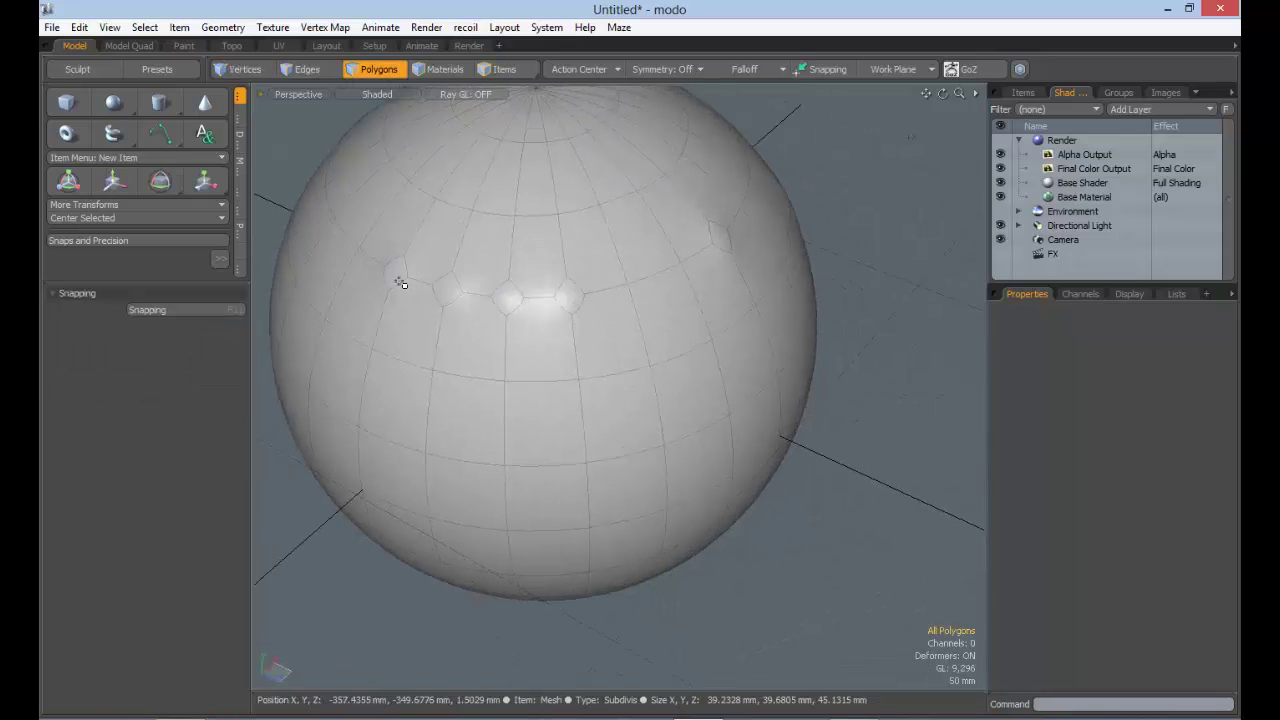
{"action": "left_click_drag", "start_coordinate": [401, 284], "coordinate": [570, 297]}
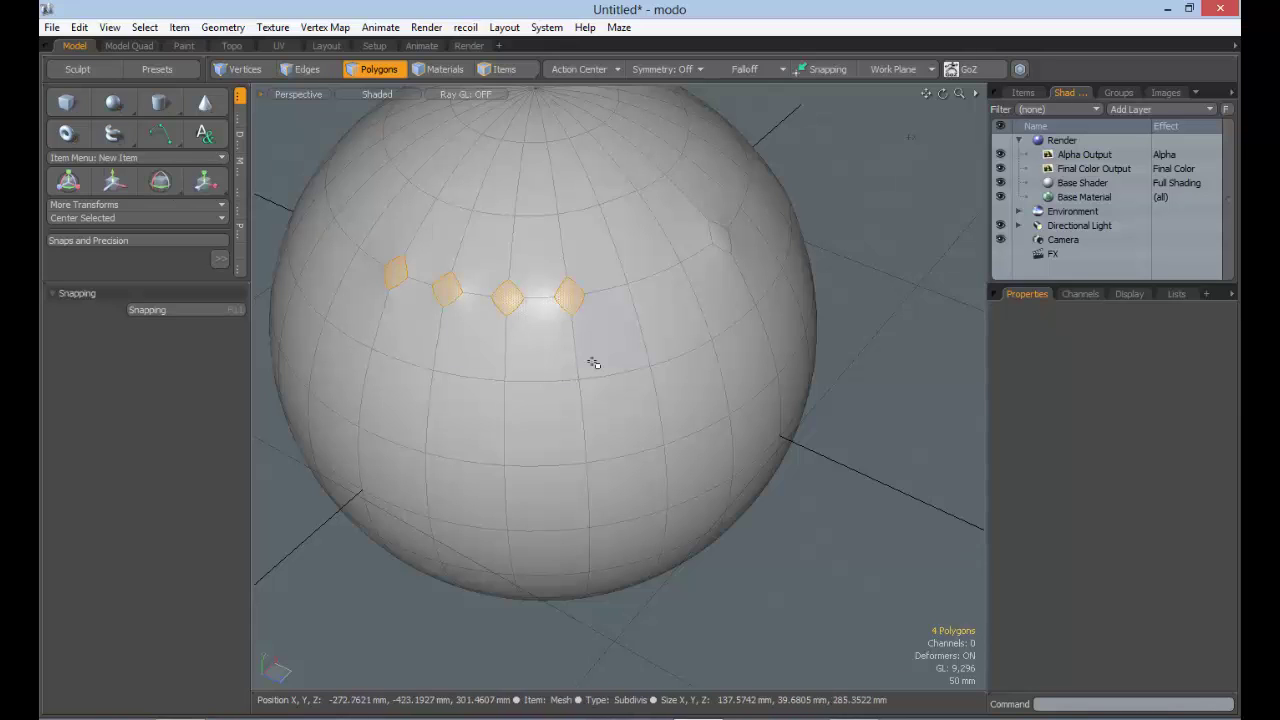
{"action": "key", "text": "b"}
{"action": "left_click", "coordinate": [547, 340]}
{"action": "left_click_drag", "start_coordinate": [471, 331], "coordinate": [480, 312], "text": "alt"}
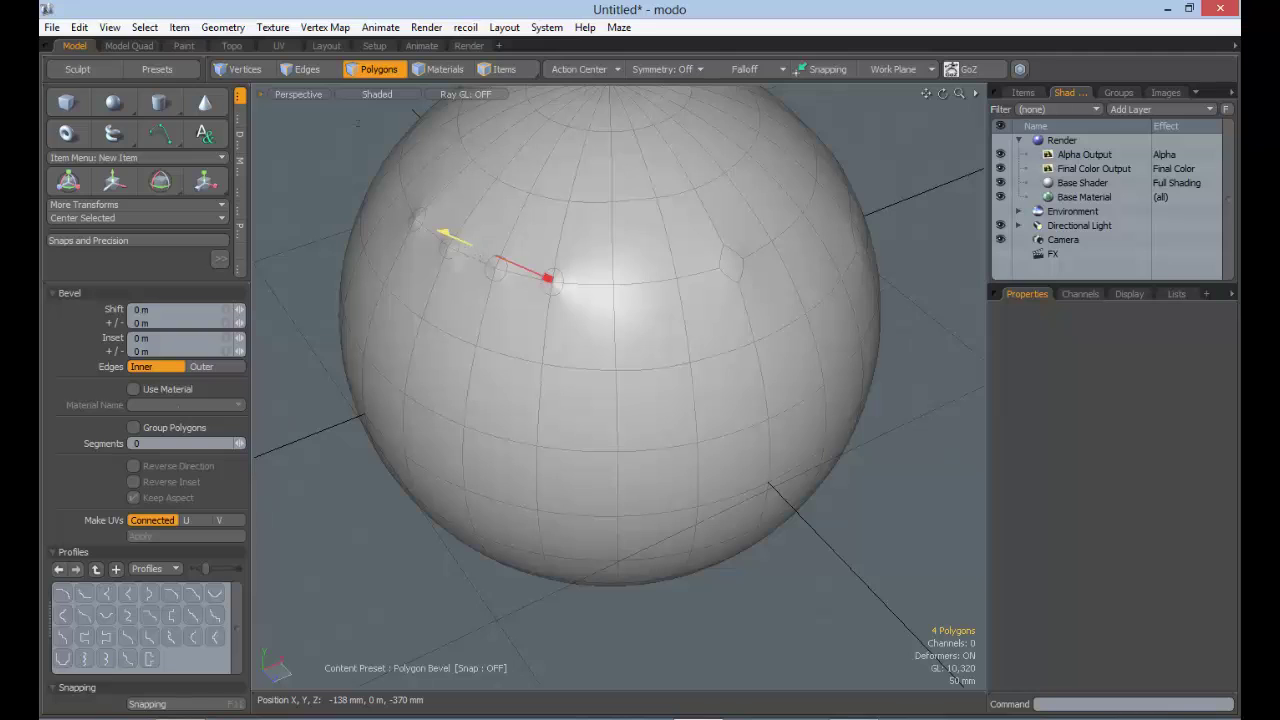
{"action": "key", "text": "space"}
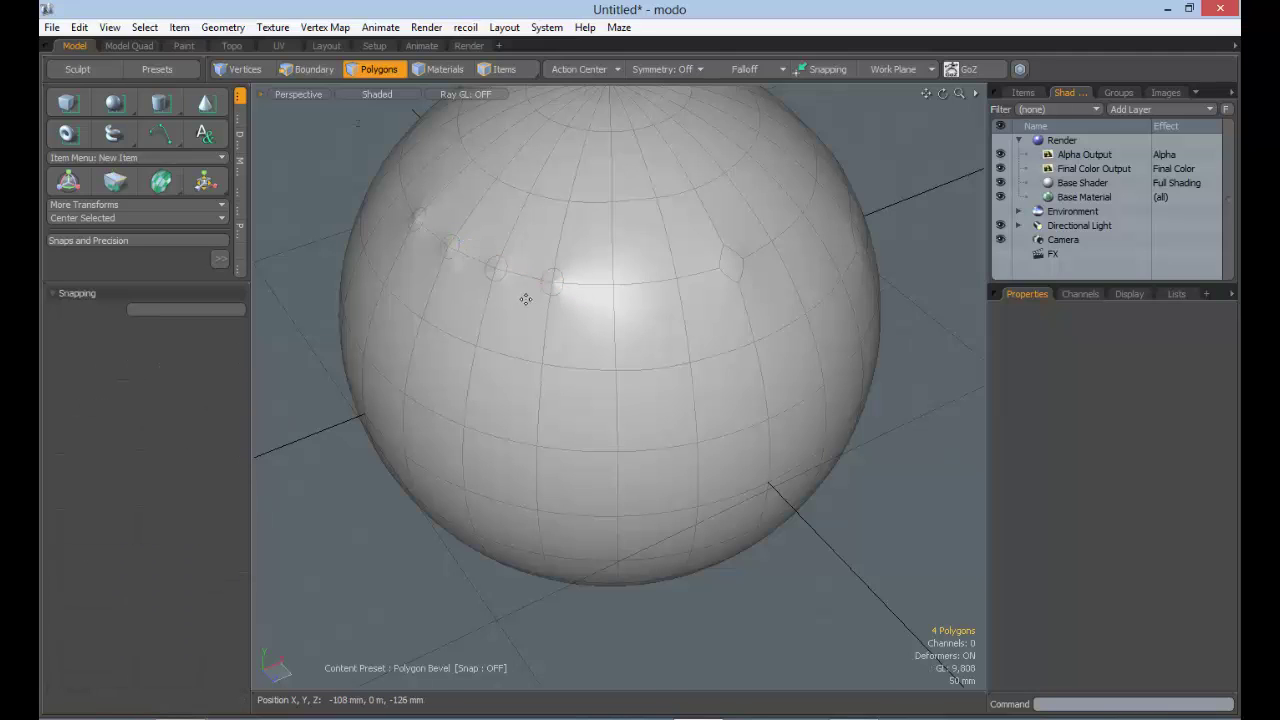
Step: Chain further polygon bevels on the four diamonds, insetting them and shifting them inward to form round holes
{"action": "key", "text": "b"}
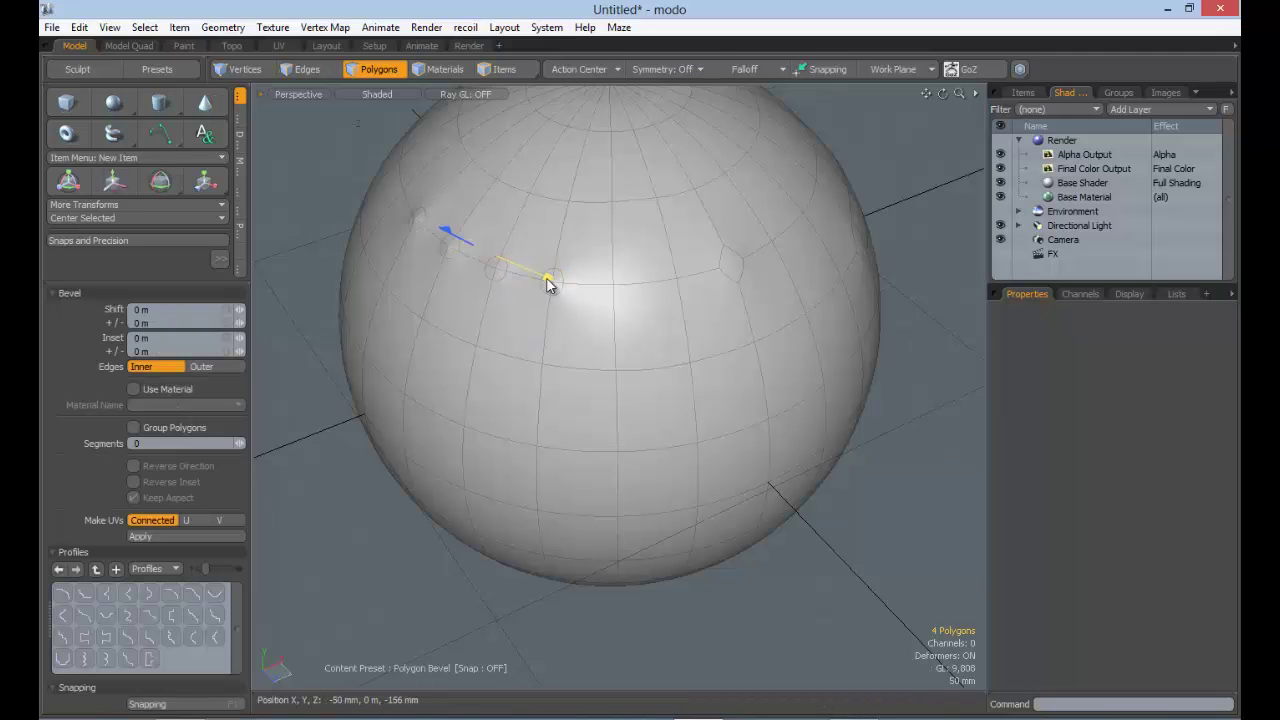
{"action": "left_click_drag", "start_coordinate": [552, 281], "coordinate": [607, 303]}
{"action": "left_click", "coordinate": [502, 267], "text": "shift"}
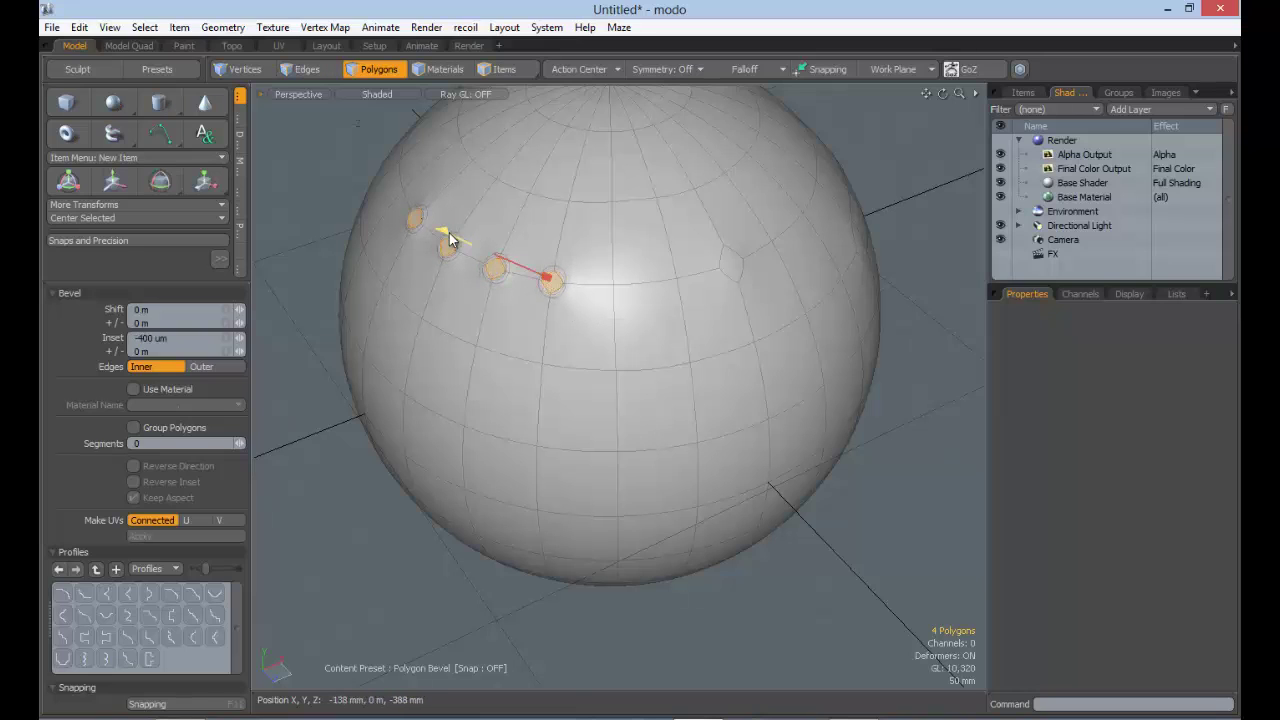
{"action": "left_click_drag", "start_coordinate": [450, 240], "coordinate": [472, 251]}
{"action": "left_click", "coordinate": [502, 321], "text": "shift"}
{"action": "left_click_drag", "start_coordinate": [612, 337], "coordinate": [480, 437], "text": "alt"}
{"action": "key", "text": "Escape"}
{"action": "key", "text": "Escape"}
{"action": "left_click_drag", "start_coordinate": [506, 383], "coordinate": [500, 306], "text": "alt"}
{"action": "scroll", "coordinate": [500, 306], "scroll_direction": "up", "scroll_amount": 3}
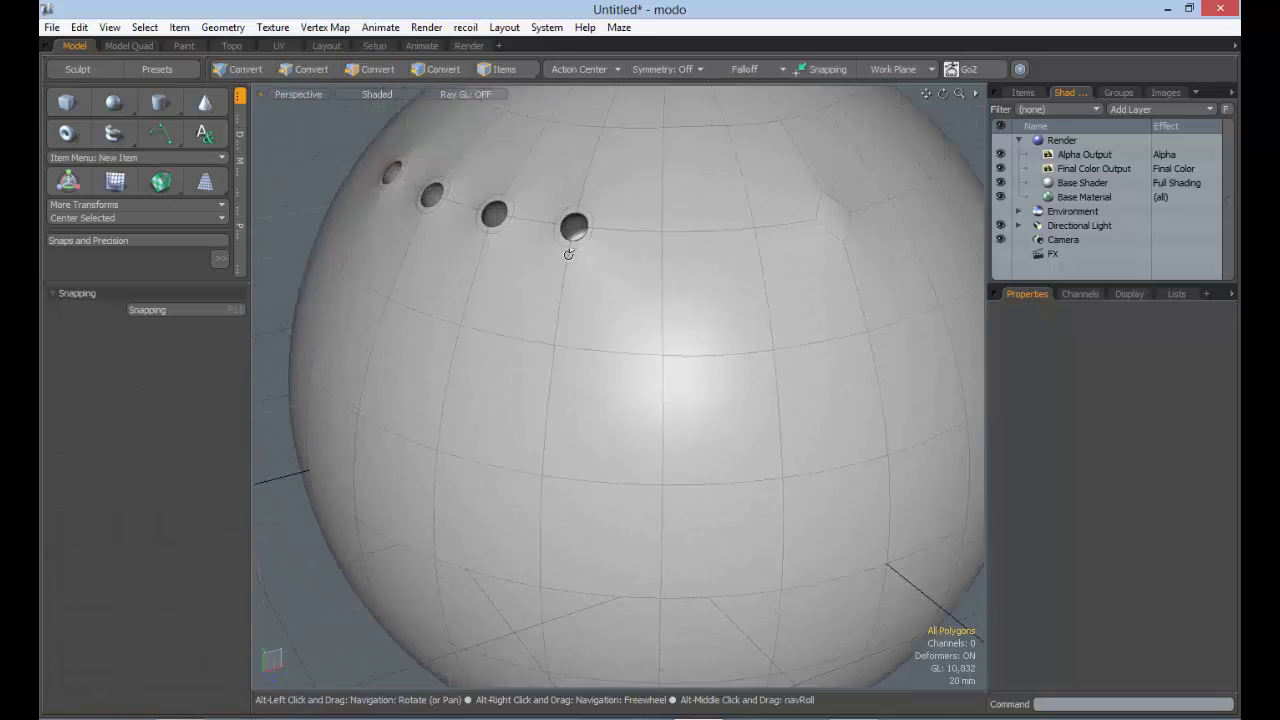
{"action": "left_click_drag", "start_coordinate": [569, 254], "coordinate": [508, 358], "text": "alt"}
{"action": "scroll", "coordinate": [612, 281], "scroll_direction": "up", "scroll_amount": 3}
Step: Undo the polygon bevels that made the four holes and clear the selection
{"action": "key", "text": "ctrl+z"}
{"action": "key", "text": "ctrl+z"}
{"action": "key", "text": "ctrl+z"}
{"action": "key", "text": "Escape"}
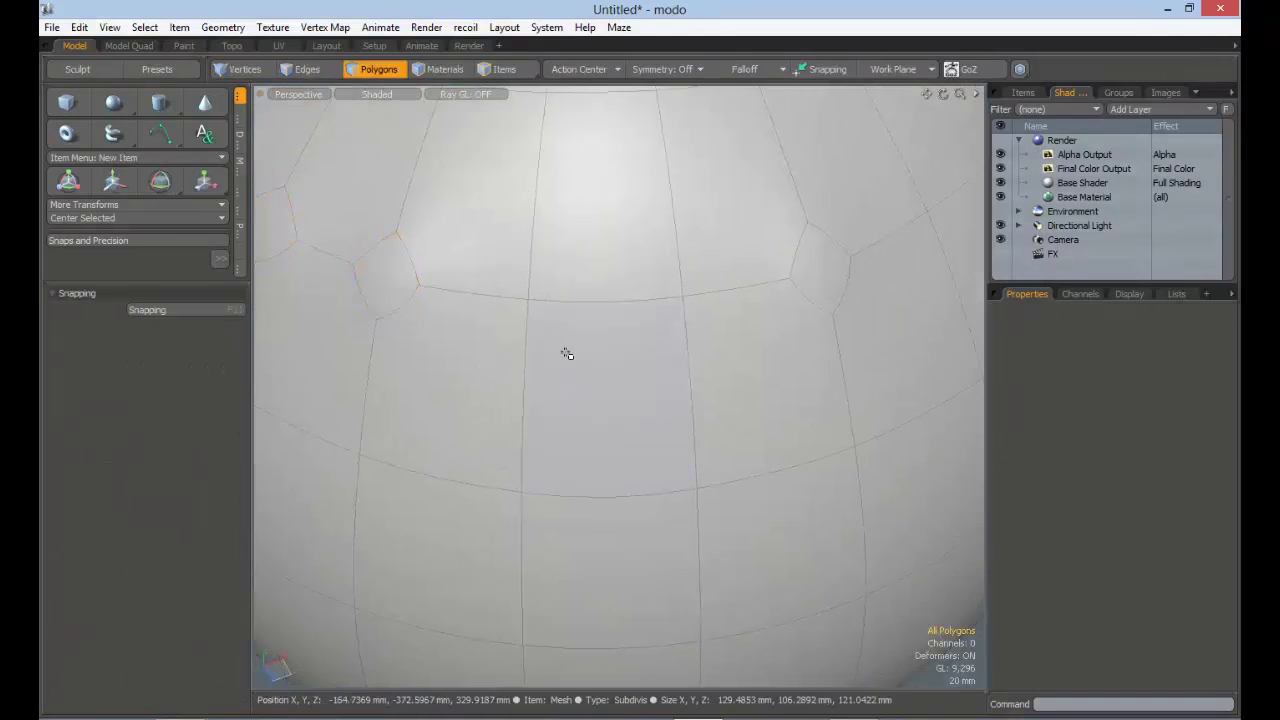
{"action": "scroll", "coordinate": [505, 349], "scroll_direction": "down", "scroll_amount": 5}
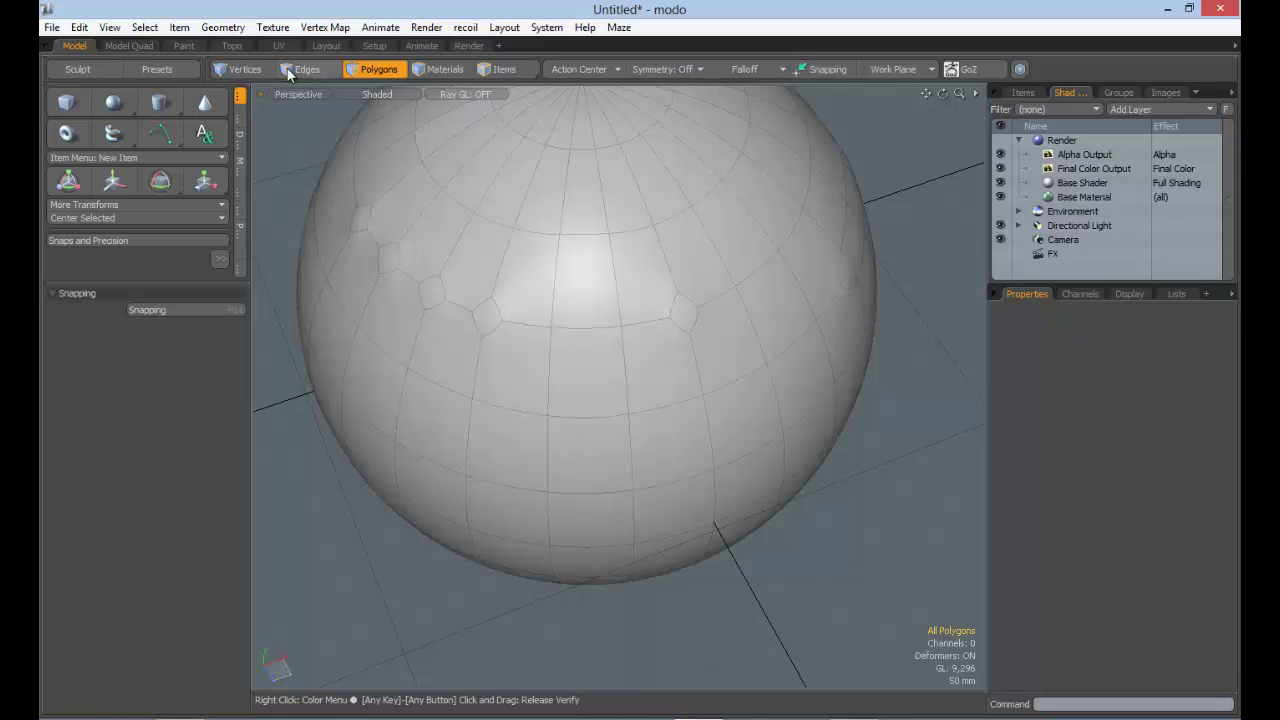
Step: Select one polygon below the row of diamonds, bevel it with an inset, and clear the selection
{"action": "left_click_drag", "start_coordinate": [545, 440], "coordinate": [527, 419], "text": "alt"}
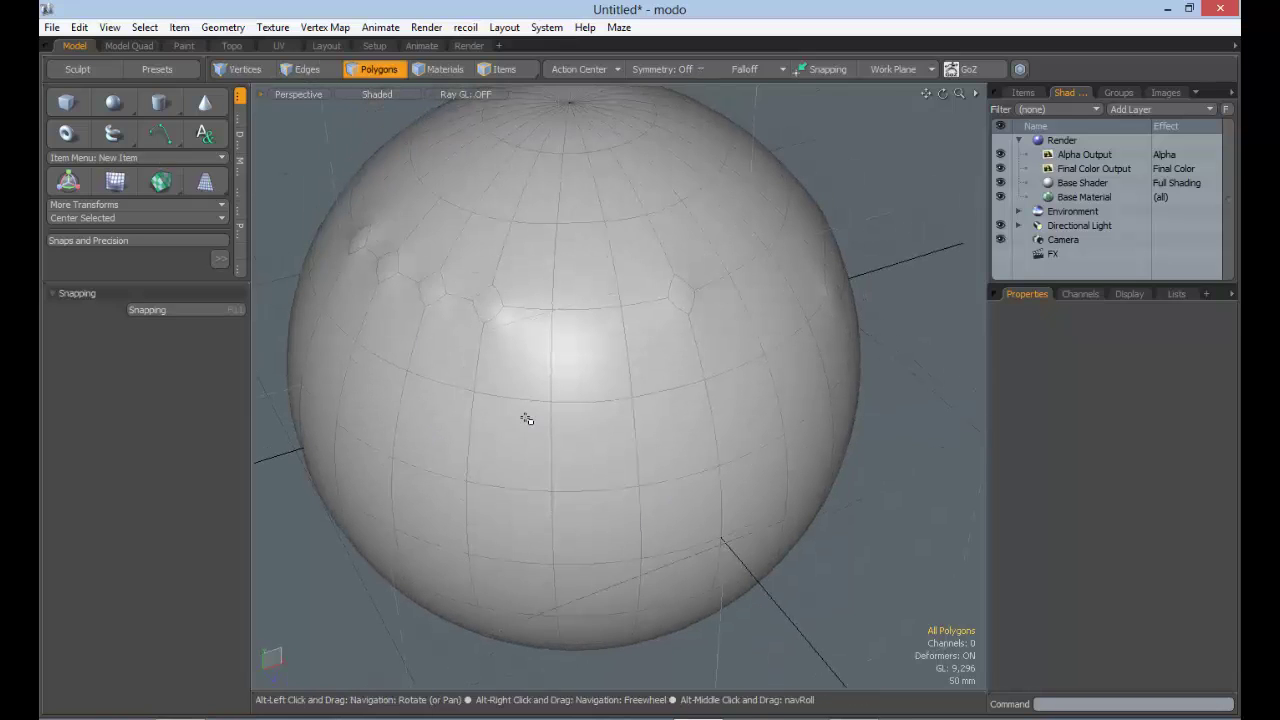
{"action": "left_click", "coordinate": [516, 422]}
{"action": "key", "text": "b"}
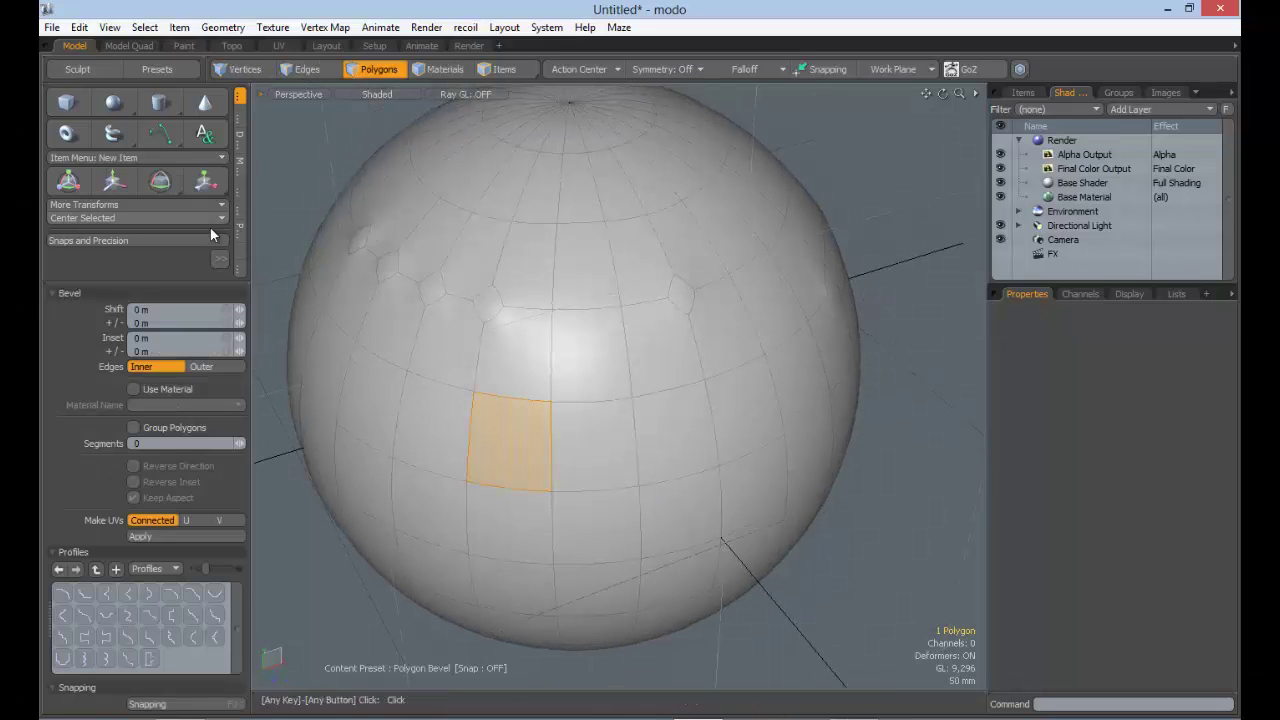
{"action": "left_click", "coordinate": [522, 445]}
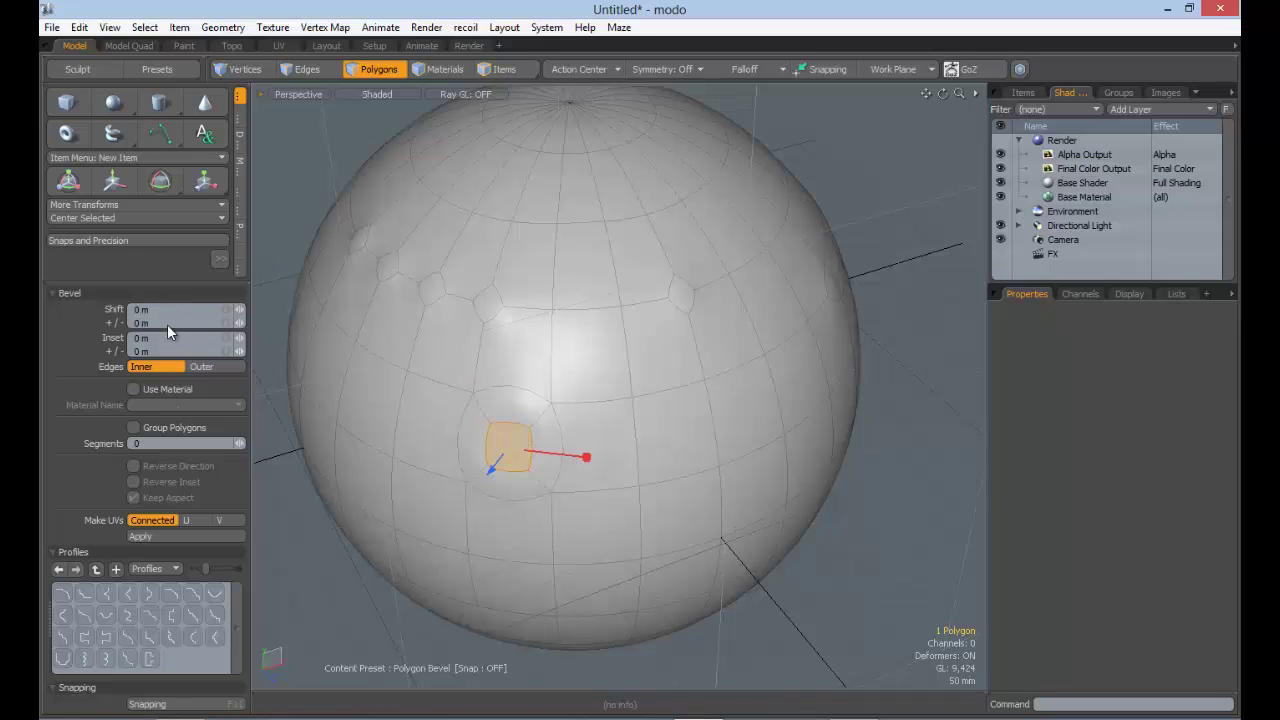
{"action": "key", "text": "Escape"}
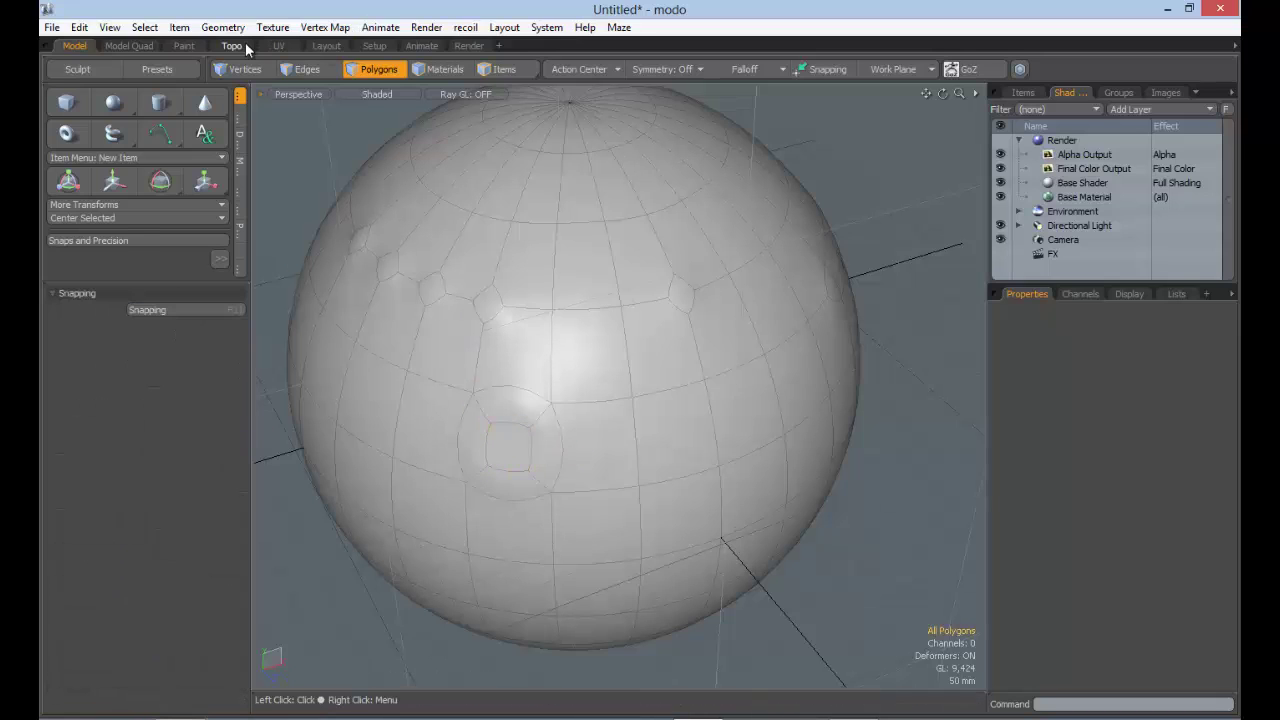
Step: Bevel one vertex on the upper part of the sphere with an inset of about 83 mm
{"action": "key", "text": "1"}
{"action": "left_click", "coordinate": [562, 230]}
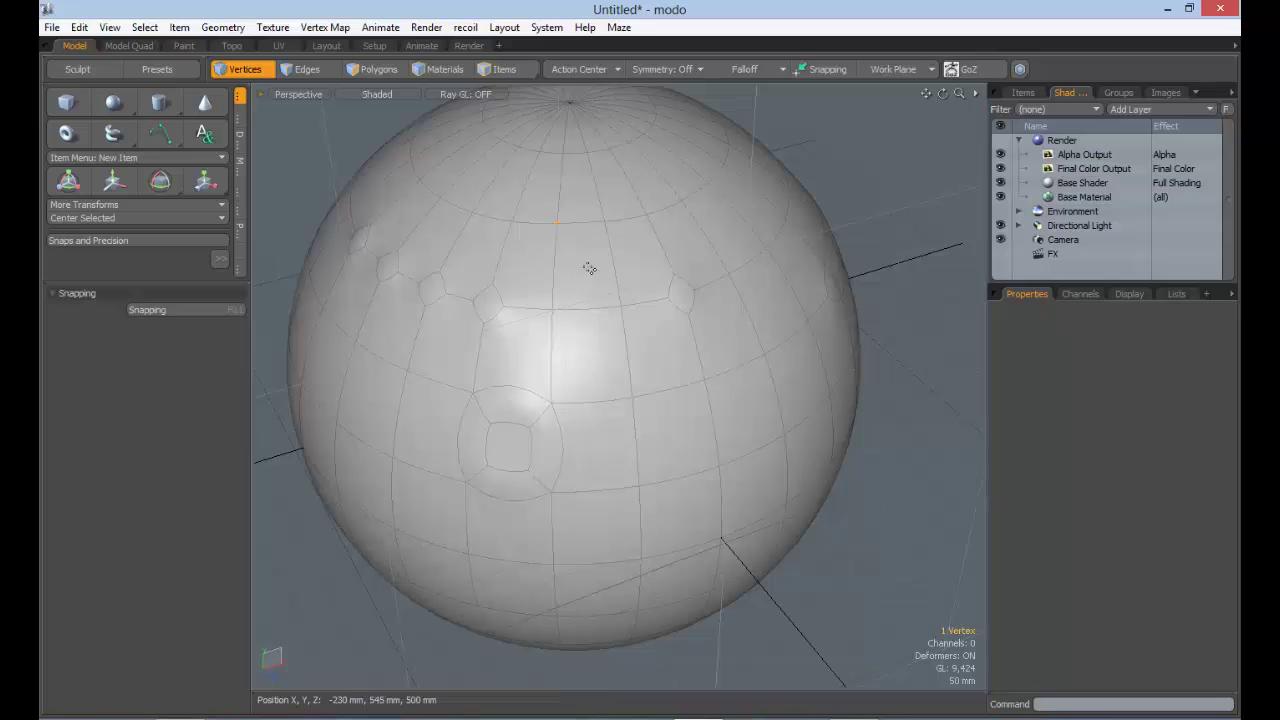
{"action": "key", "text": "b"}
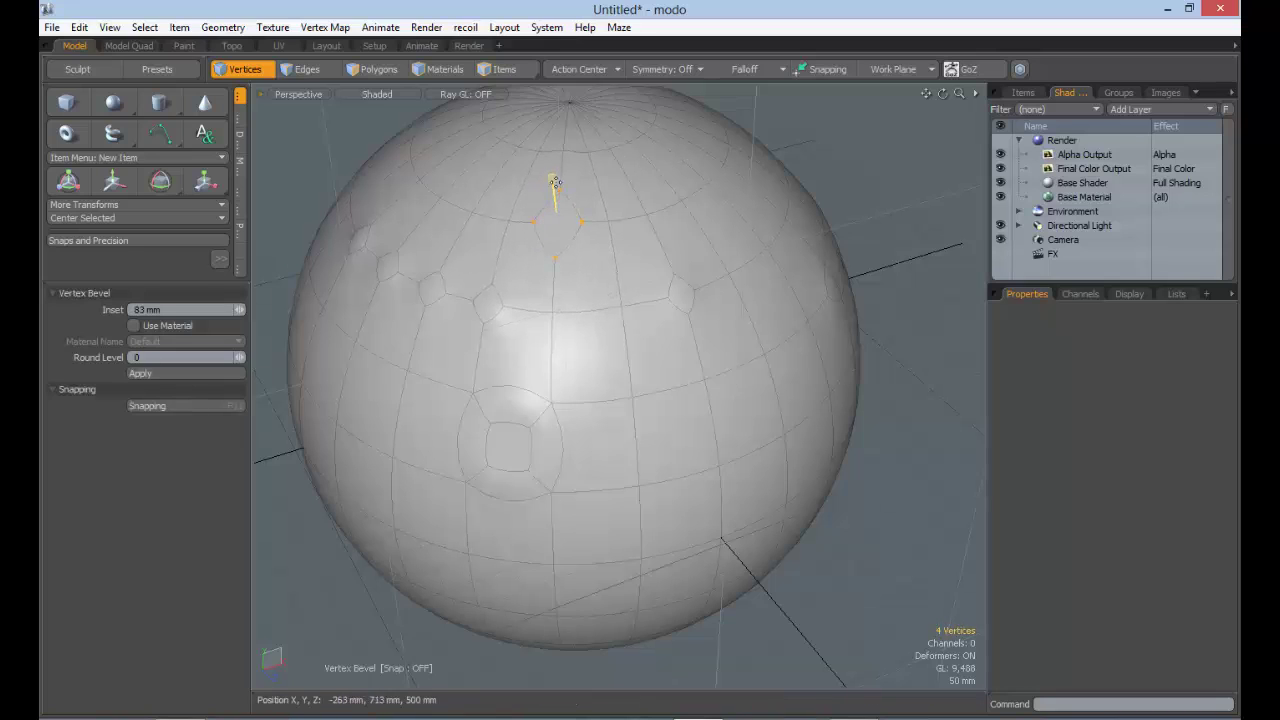
{"action": "key", "text": "Escape"}
Step: Select one polygon and examine the Bevel settings and the dedicated Shift tool among the polygon tools, without applying either
{"action": "left_click", "coordinate": [373, 71]}
{"action": "left_click_drag", "start_coordinate": [585, 425], "coordinate": [591, 380], "text": "alt+shift"}
{"action": "left_click", "coordinate": [612, 253]}
{"action": "key", "text": "b"}
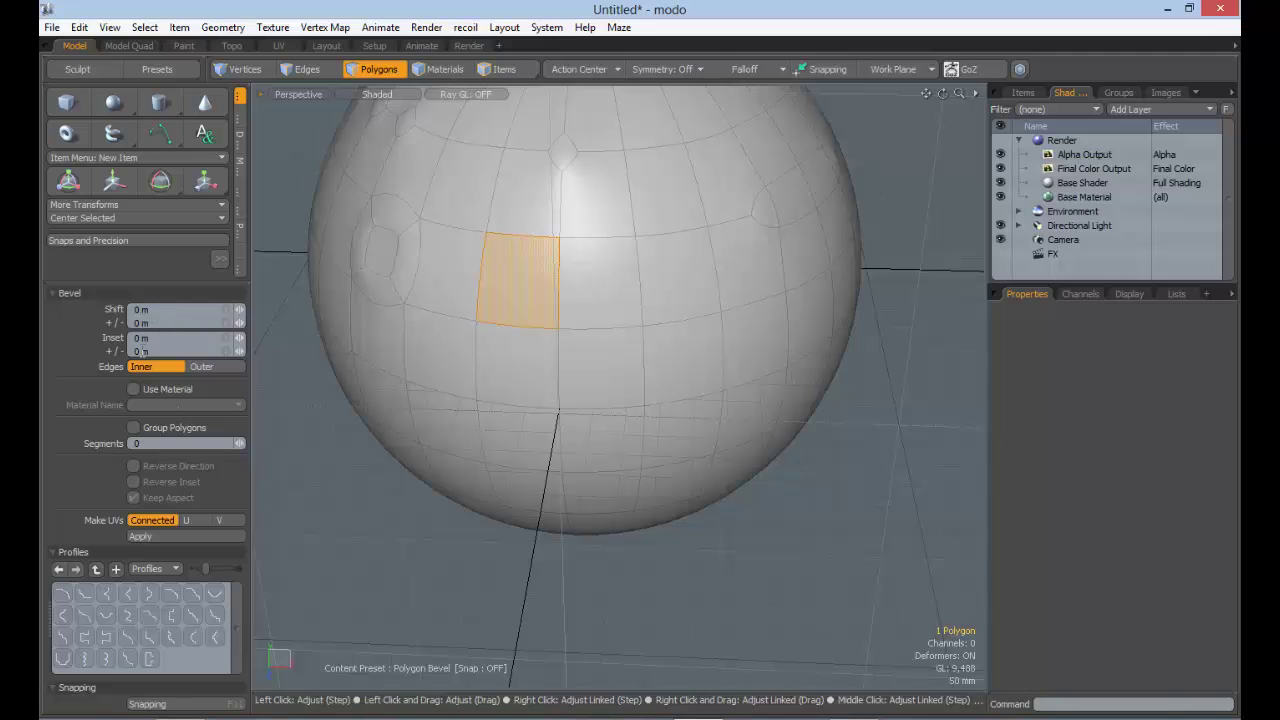
{"action": "left_click_drag", "start_coordinate": [166, 280], "coordinate": [150, 474]}
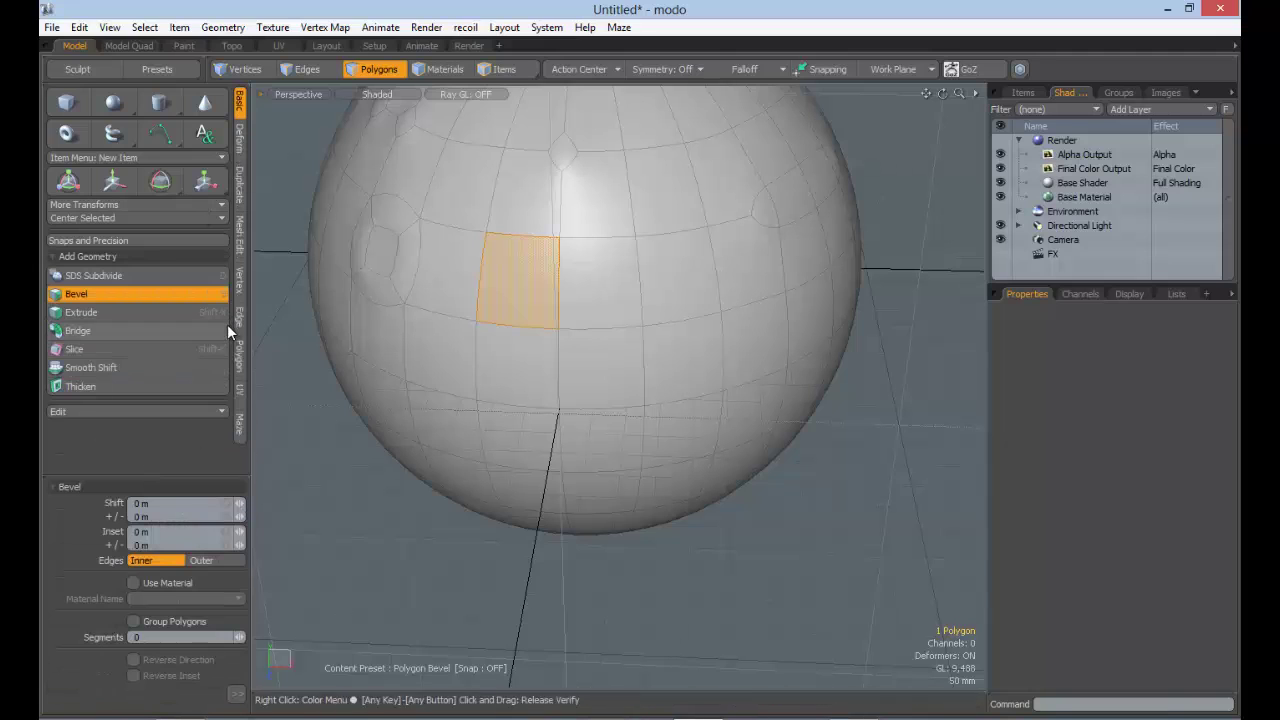
{"action": "left_click", "coordinate": [241, 358]}
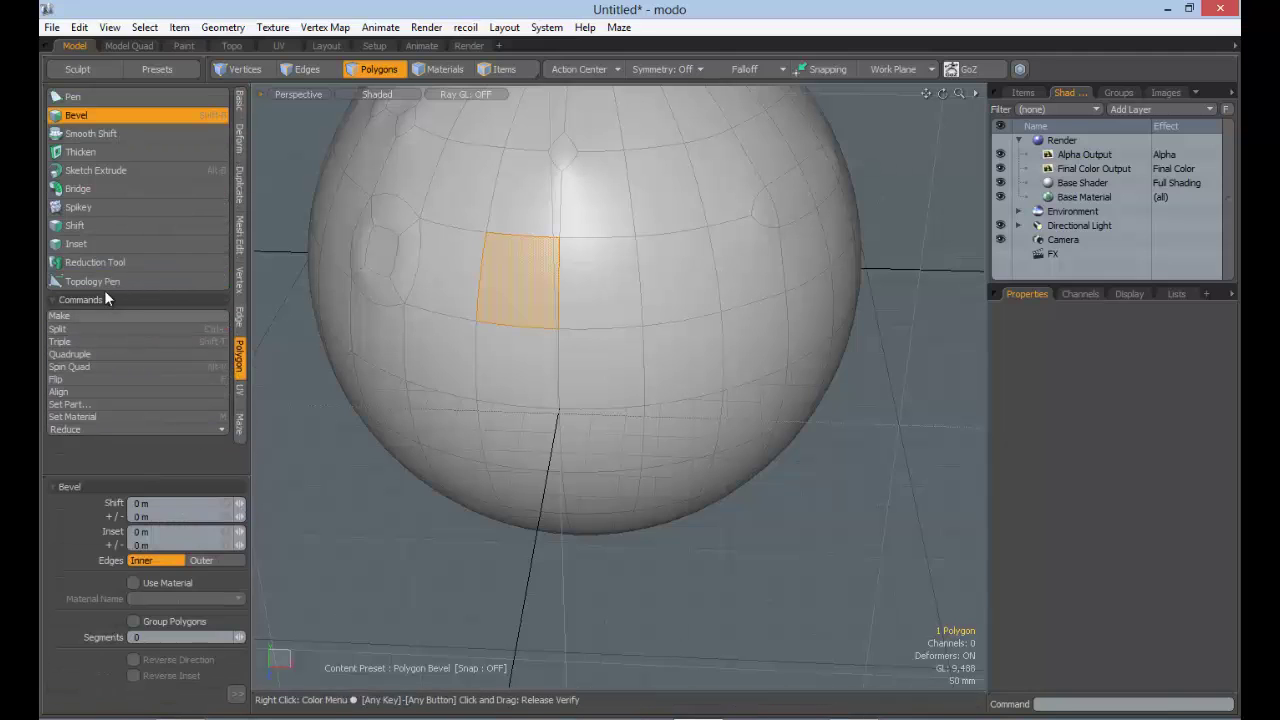
{"action": "left_click", "coordinate": [87, 223]}
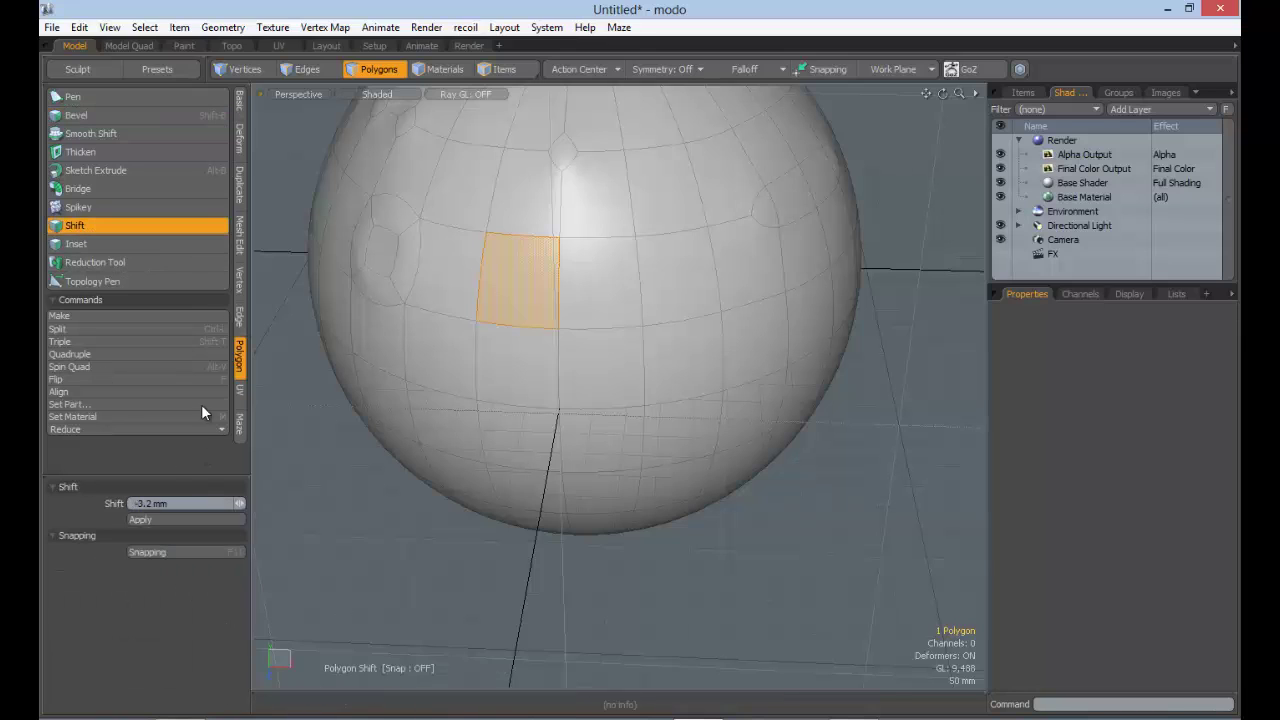
{"action": "left_click", "coordinate": [150, 225]}
{"action": "key", "text": "Escape"}
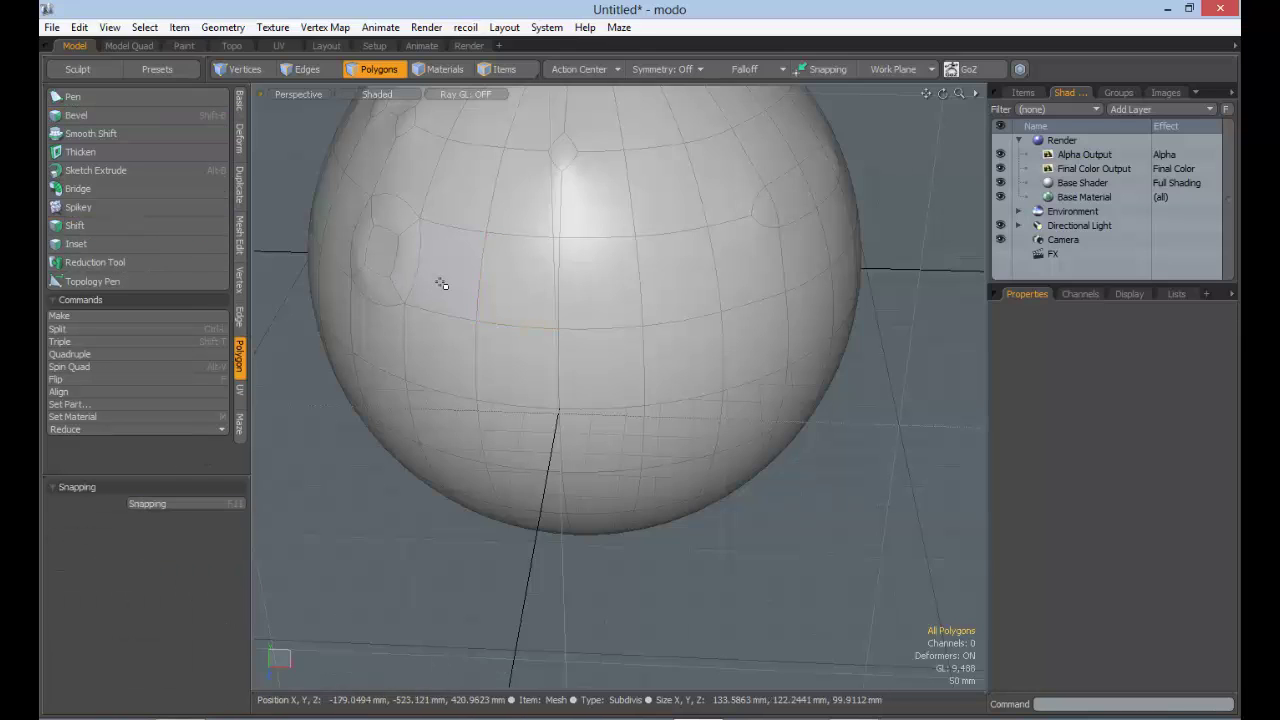
Step: Compare the settings of the Bevel, Shift and Inset polygon tools with nothing selected
{"action": "key", "text": "shift+b"}
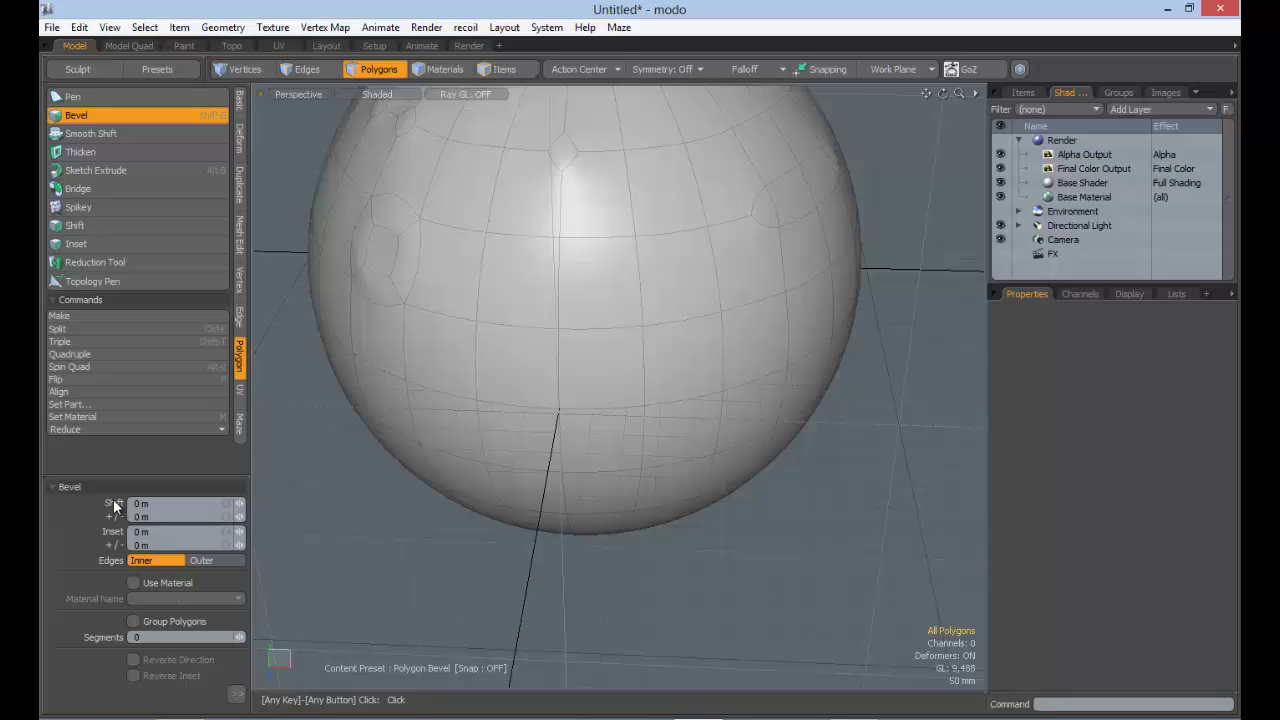
{"action": "key", "text": "space"}
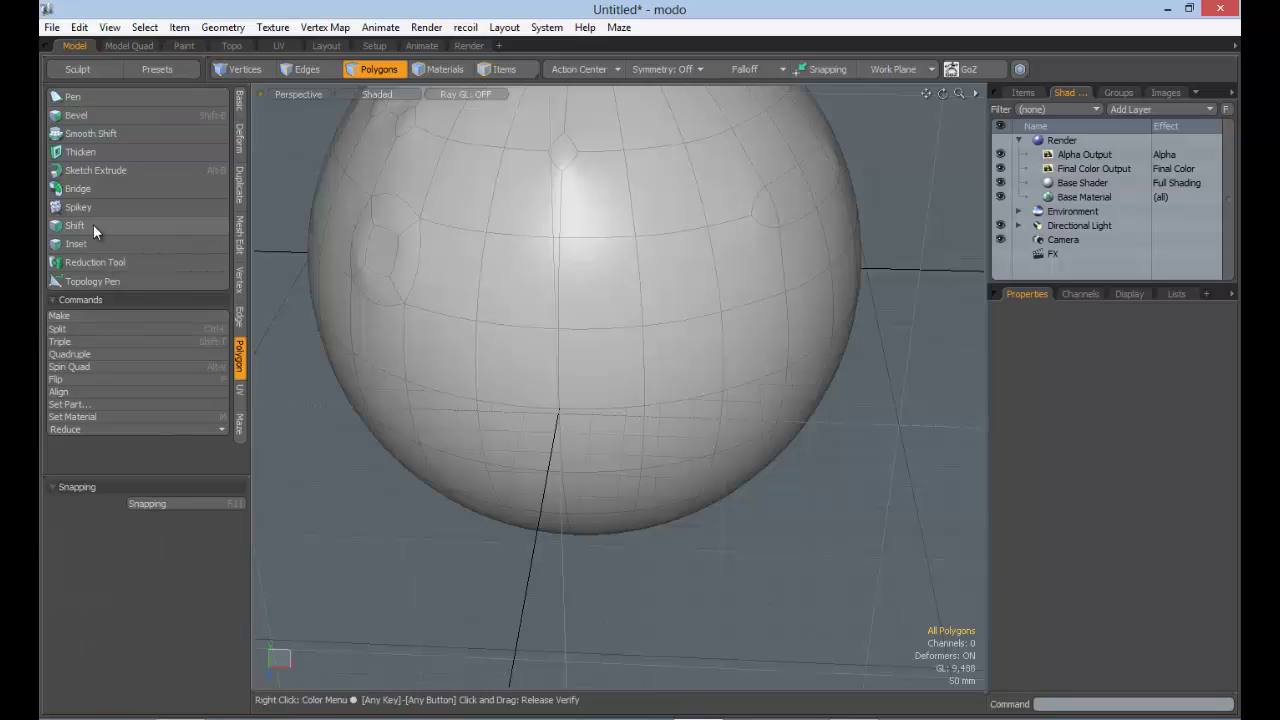
{"action": "left_click", "coordinate": [93, 224]}
{"action": "left_click", "coordinate": [90, 244]}
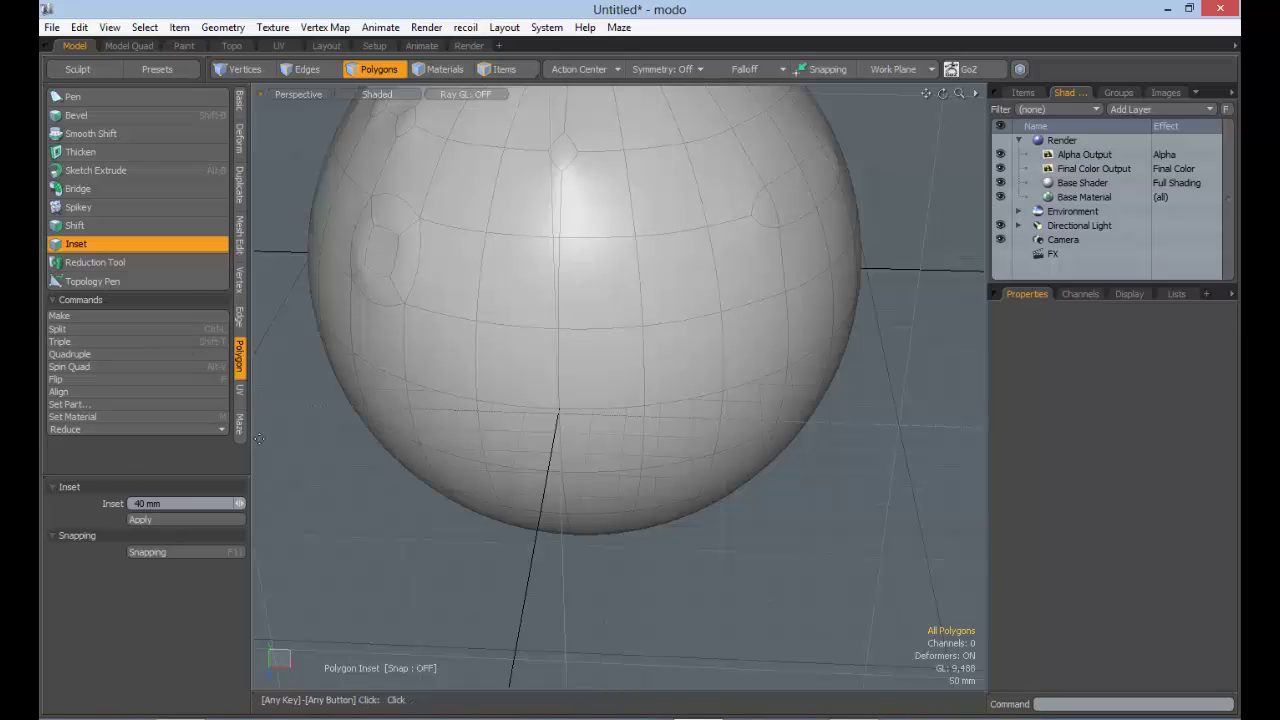
{"action": "key", "text": "space"}
Step: Select one polygon on the front of the sphere and inset it by about 20 mm with the Inset tool
{"action": "left_click", "coordinate": [510, 285]}
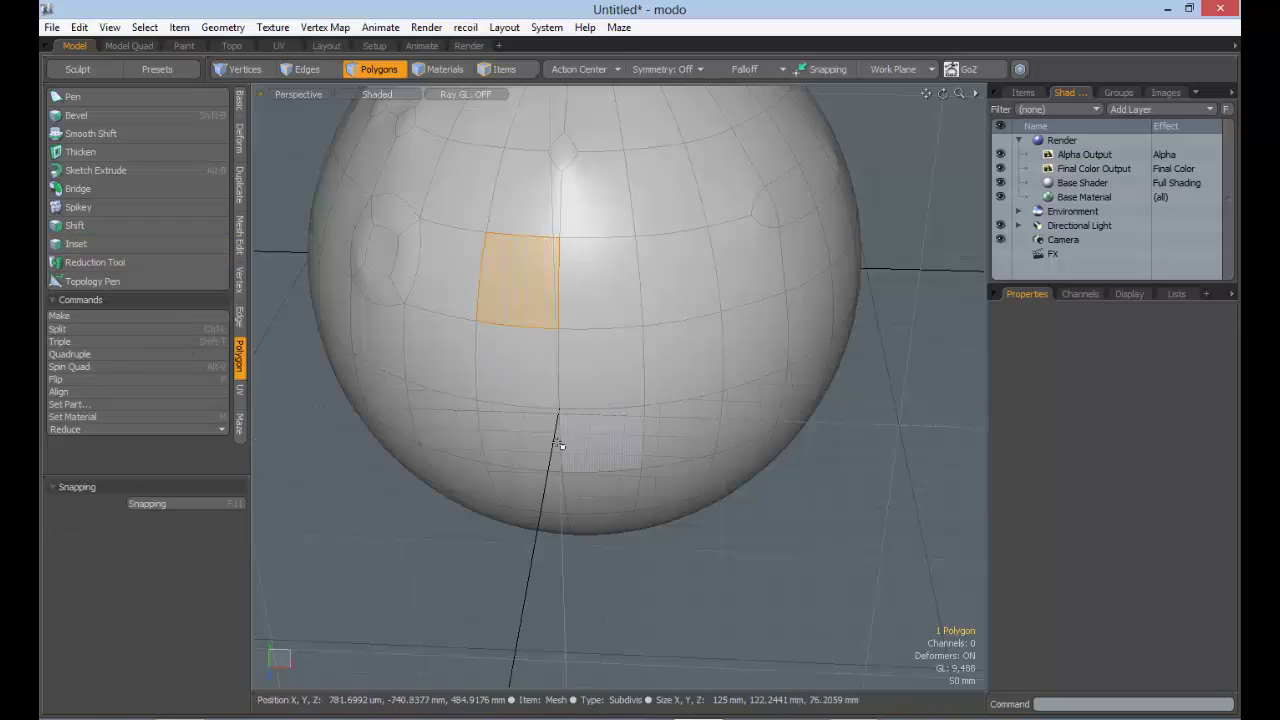
{"action": "left_click", "coordinate": [94, 246]}
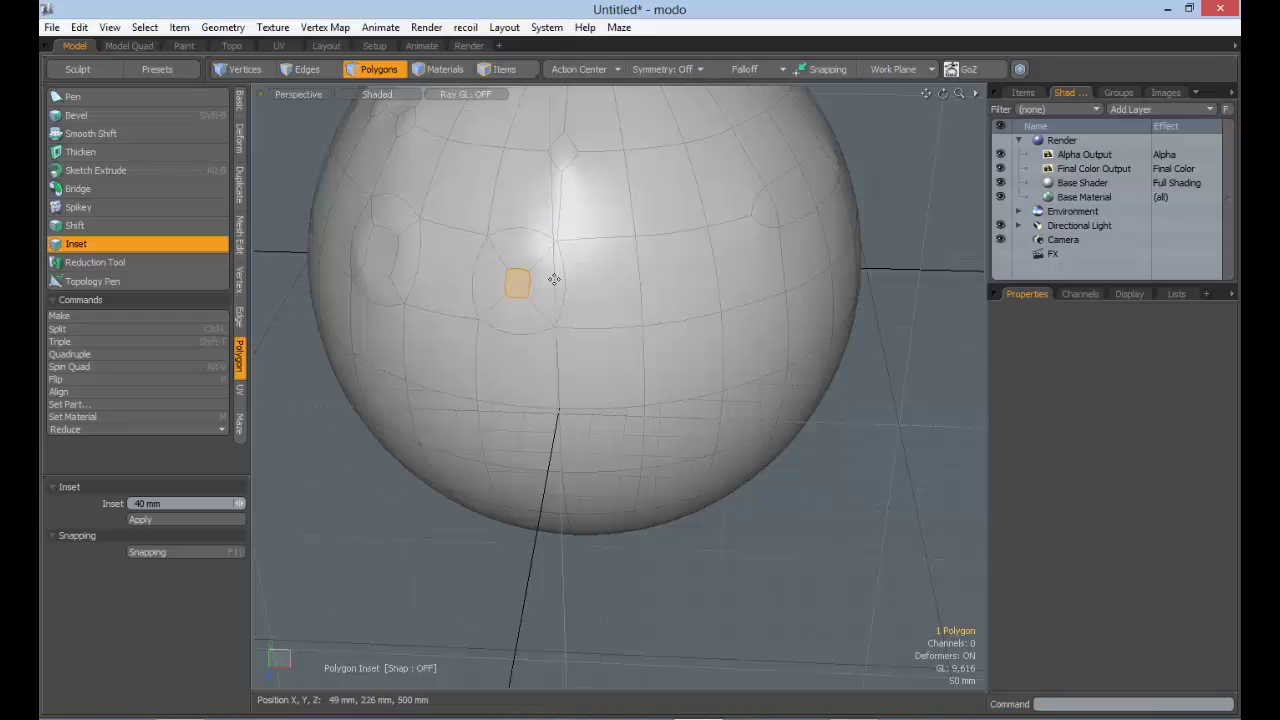
{"action": "mouse_move", "coordinate": [515, 280]}
{"action": "left_mouse_down"}
{"action": "mouse_move", "coordinate": [545, 280]}
{"action": "mouse_move", "coordinate": [500, 280]}
{"action": "mouse_move", "coordinate": [548, 280]}
{"action": "mouse_move", "coordinate": [500, 277]}
{"action": "left_mouse_up"}
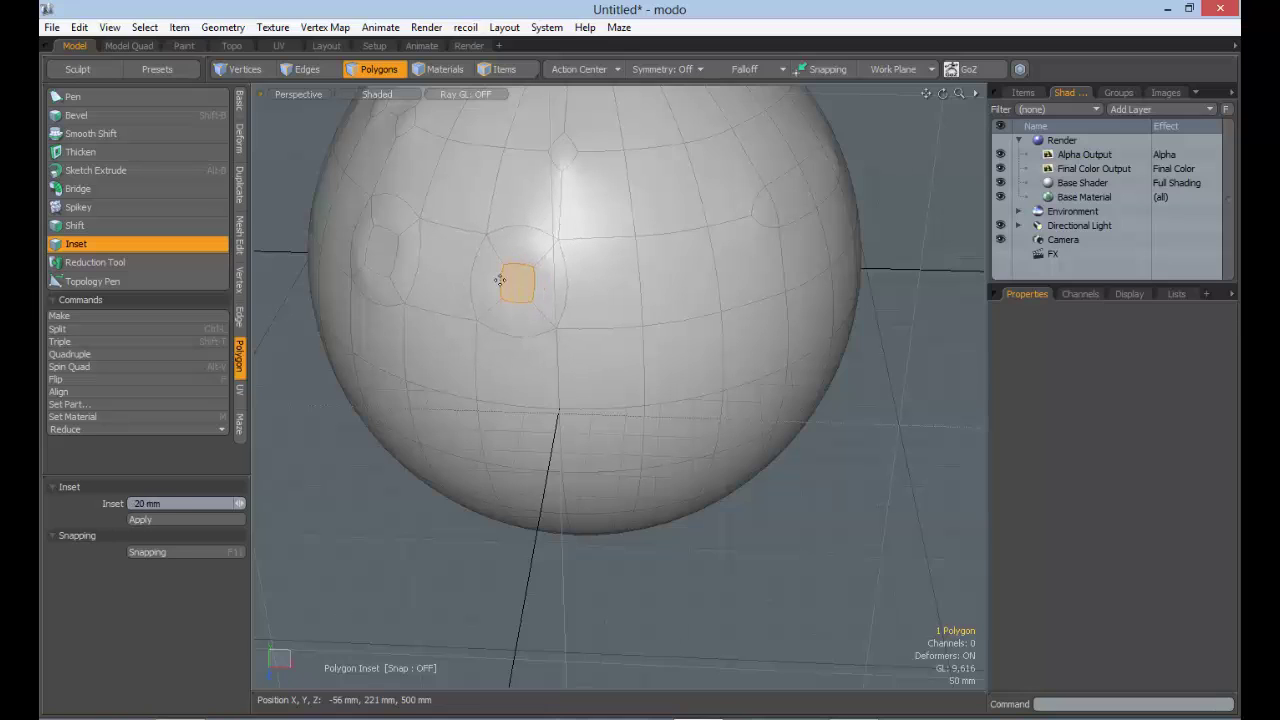
{"action": "left_click", "coordinate": [90, 244]}
{"action": "left_click", "coordinate": [88, 228]}
{"action": "key", "text": "space"}
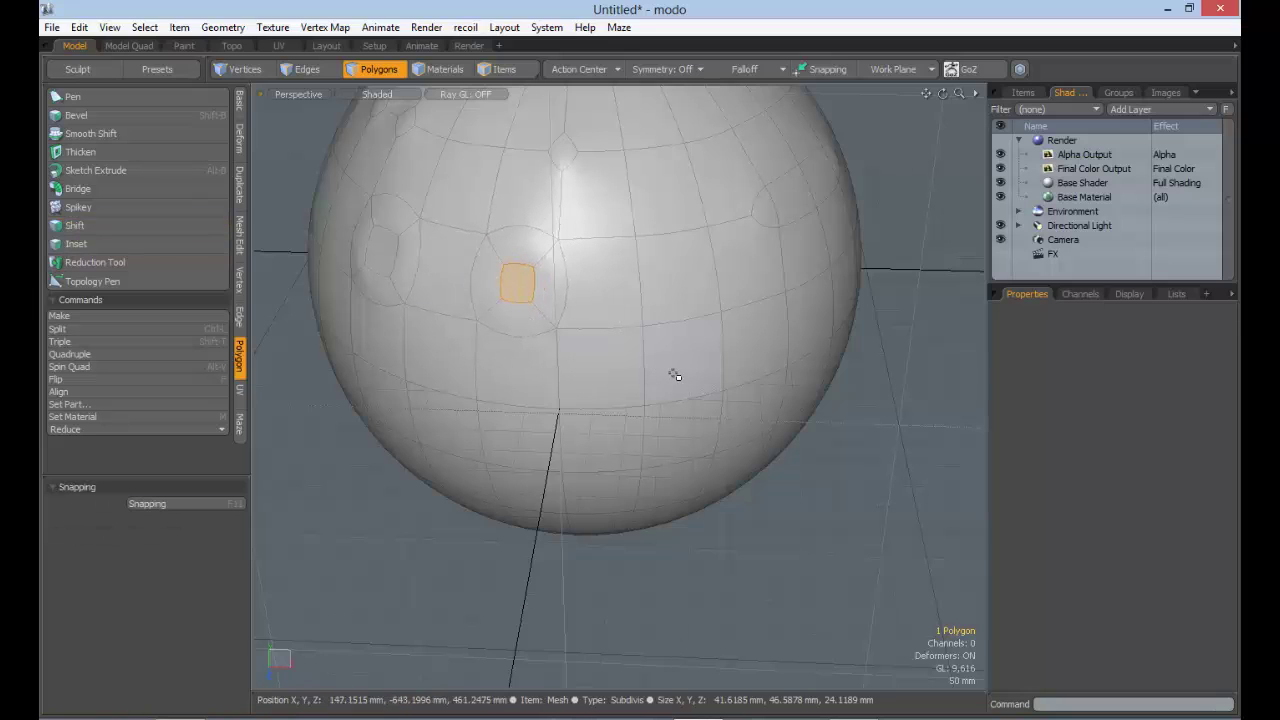
Step: Select one polygon in the row below the inset one and shift it about 64.6 mm inward with the Shift tool
{"action": "left_click", "coordinate": [662, 388]}
{"action": "left_click", "coordinate": [75, 225]}
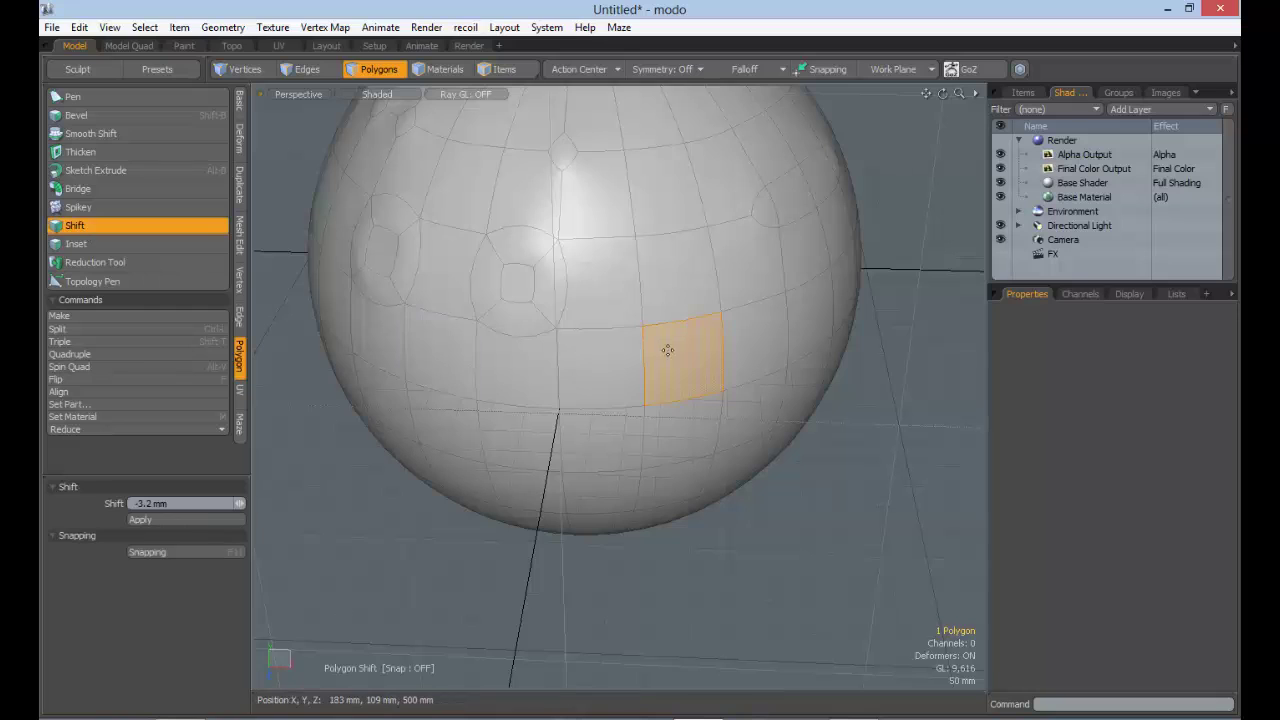
{"action": "mouse_move", "coordinate": [666, 351]}
{"action": "left_mouse_down"}
{"action": "mouse_move", "coordinate": [720, 396]}
{"action": "mouse_move", "coordinate": [674, 350]}
{"action": "left_mouse_up"}
{"action": "left_click_drag", "start_coordinate": [788, 380], "coordinate": [640, 330], "text": "alt"}
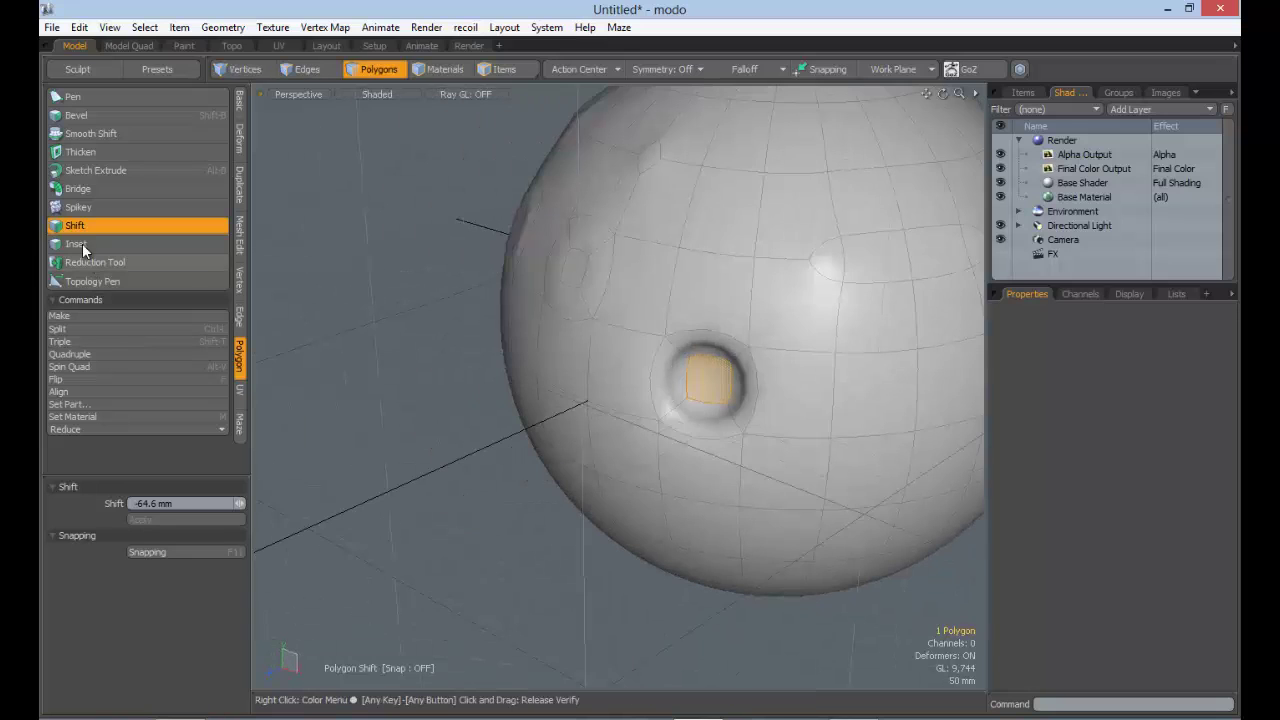
{"action": "key", "text": "space"}
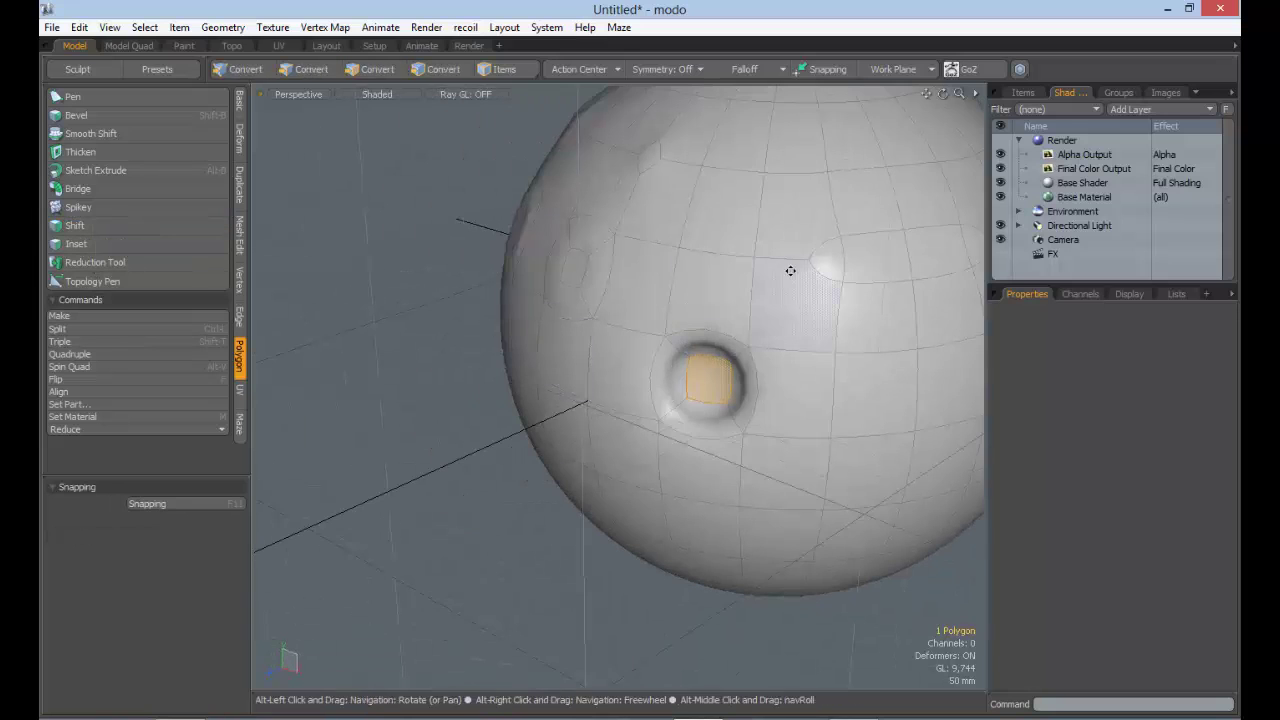
Step: Select a polygon on the upper part of the sphere and bevel it inward with the Bevel tool
{"action": "left_click_drag", "start_coordinate": [791, 271], "coordinate": [686, 240], "text": "alt"}
{"action": "left_click", "coordinate": [695, 242]}
{"action": "key", "text": "shift+b"}
Step: Turn on Group Polygons for the Bevel tool and compare its options with those of the Shift tool
{"action": "left_click", "coordinate": [110, 227]}
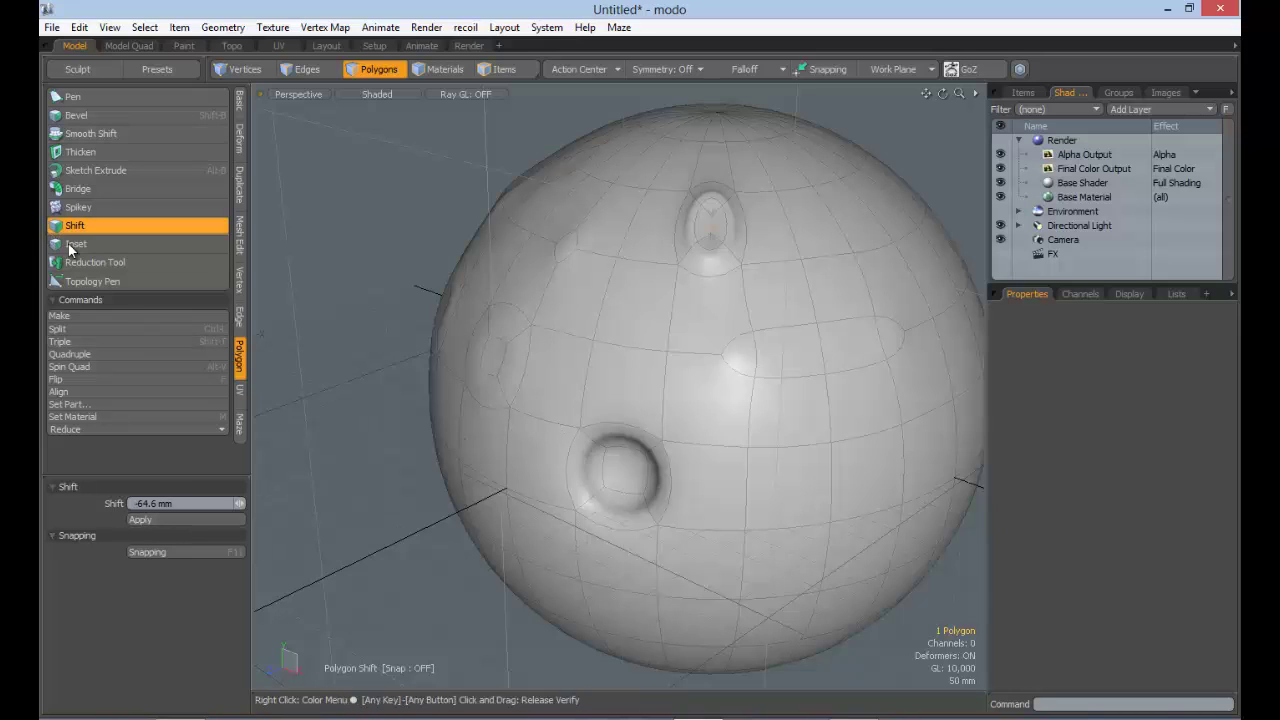
{"action": "key", "text": "space"}
{"action": "key", "text": "shift+b"}
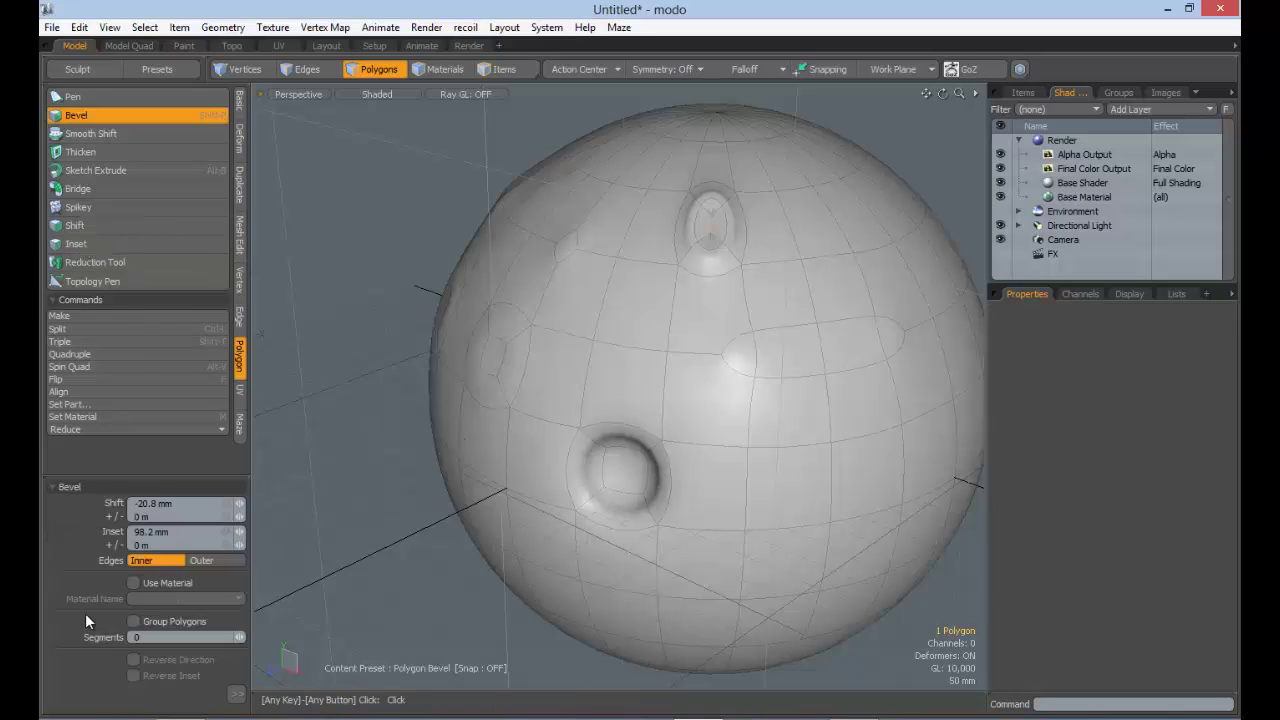
{"action": "left_click", "coordinate": [236, 694]}
{"action": "left_click", "coordinate": [157, 622]}
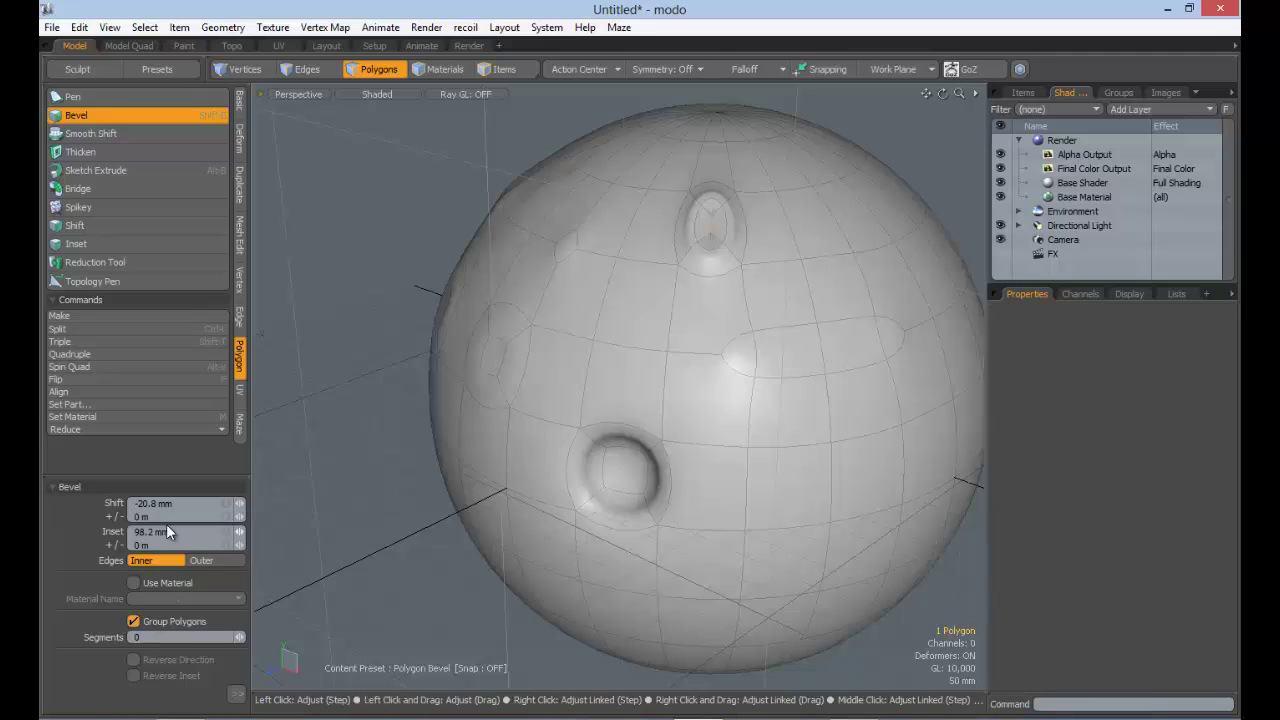
{"action": "key", "text": "space"}
{"action": "left_click", "coordinate": [87, 227]}
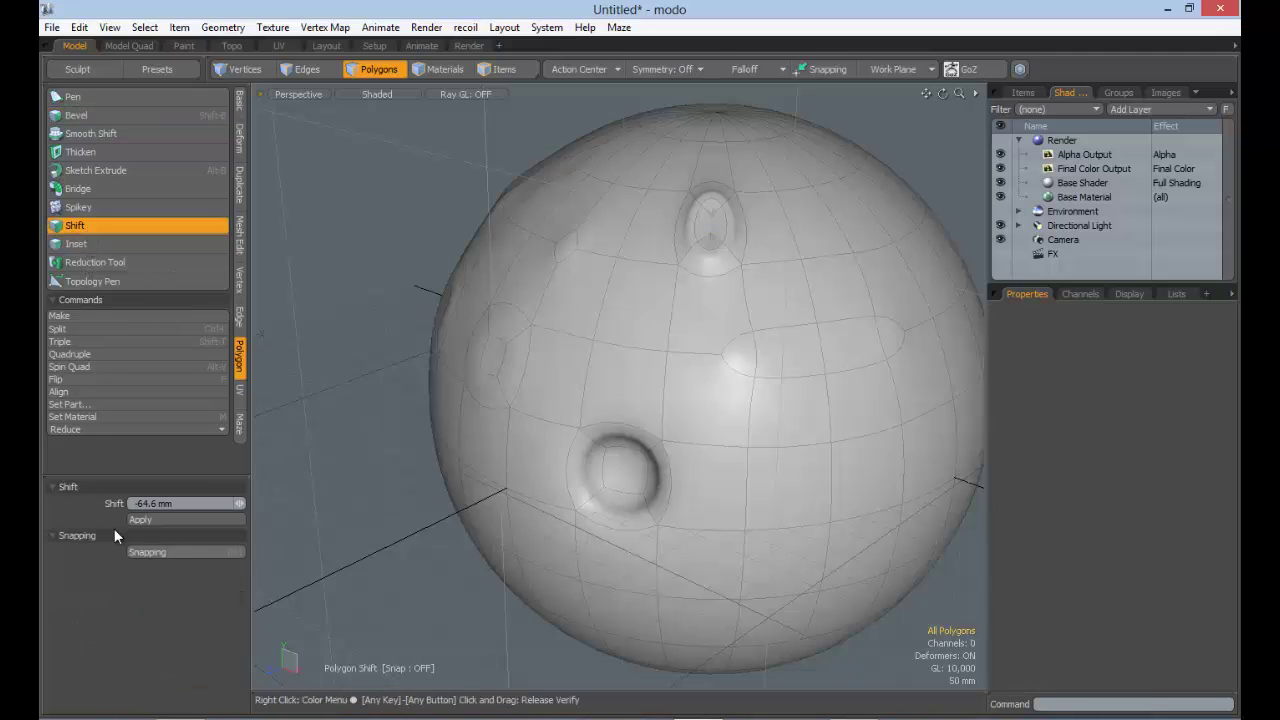
{"action": "key", "text": "space"}
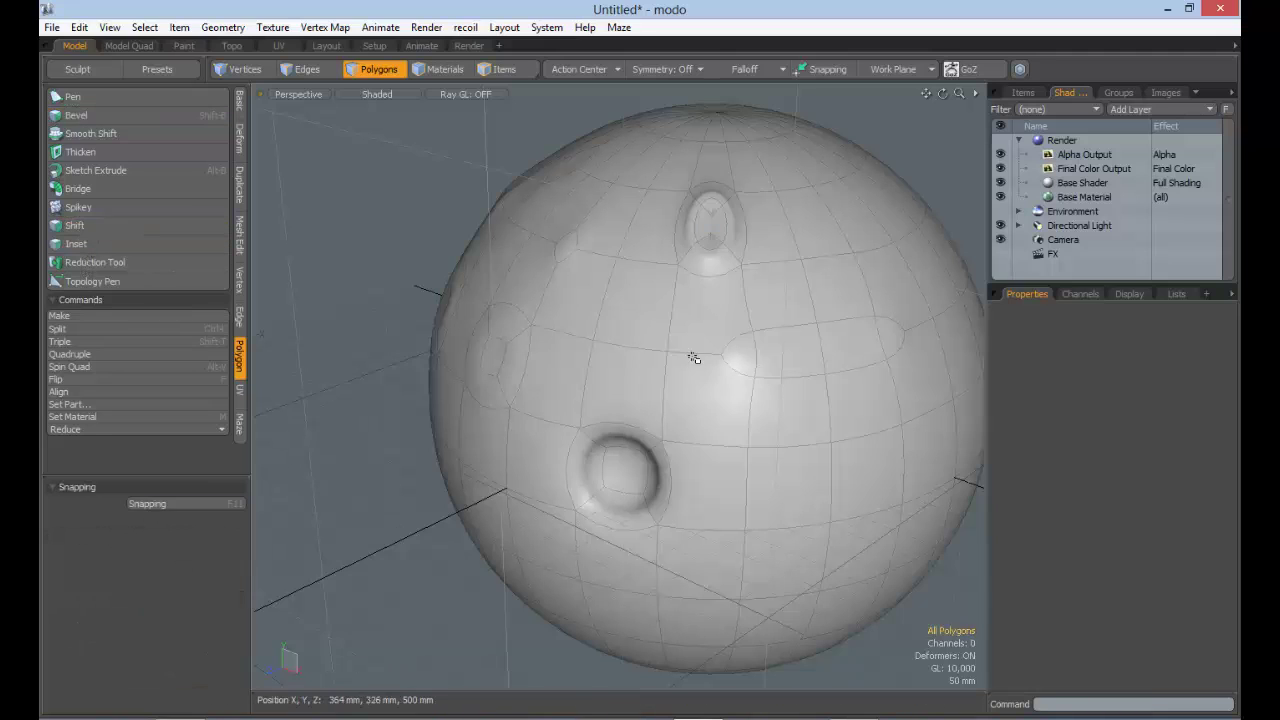
Step: Select a two-by-two block of polygons and shift them about 86.4 mm inward with the Shift tool
{"action": "left_click_drag", "start_coordinate": [803, 446], "coordinate": [714, 449], "text": "alt"}
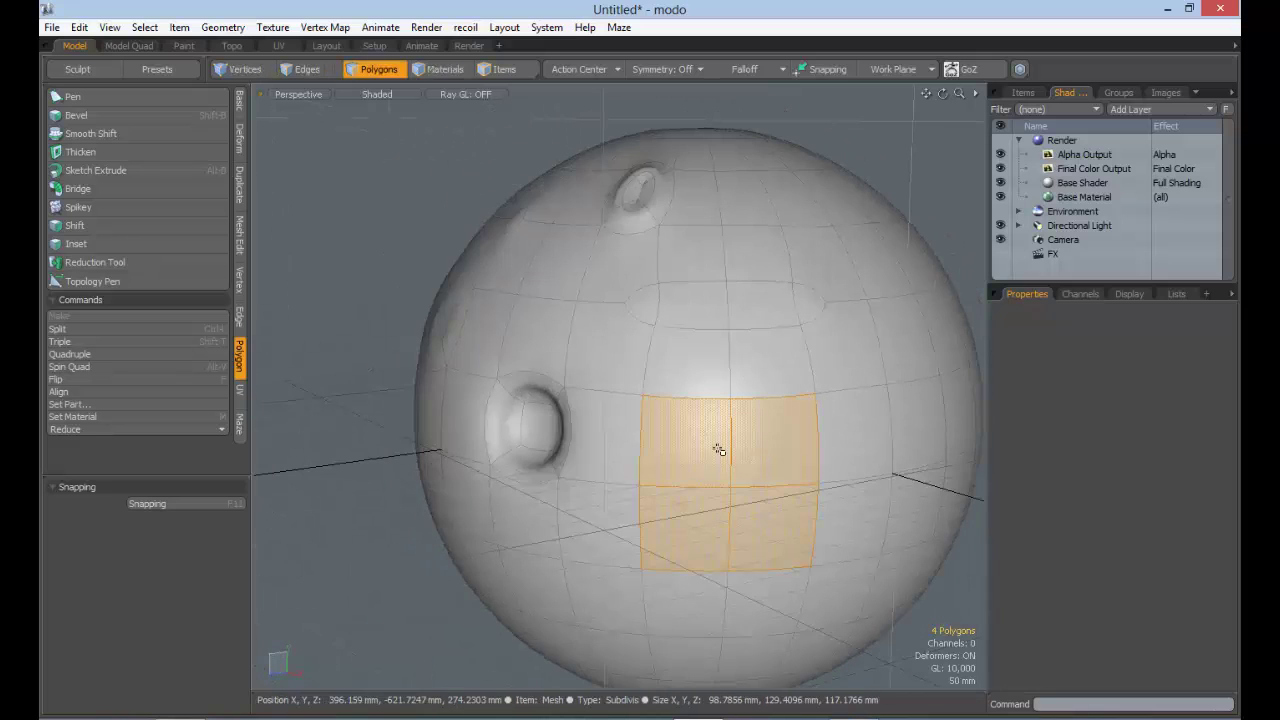
{"action": "left_click", "coordinate": [88, 226]}
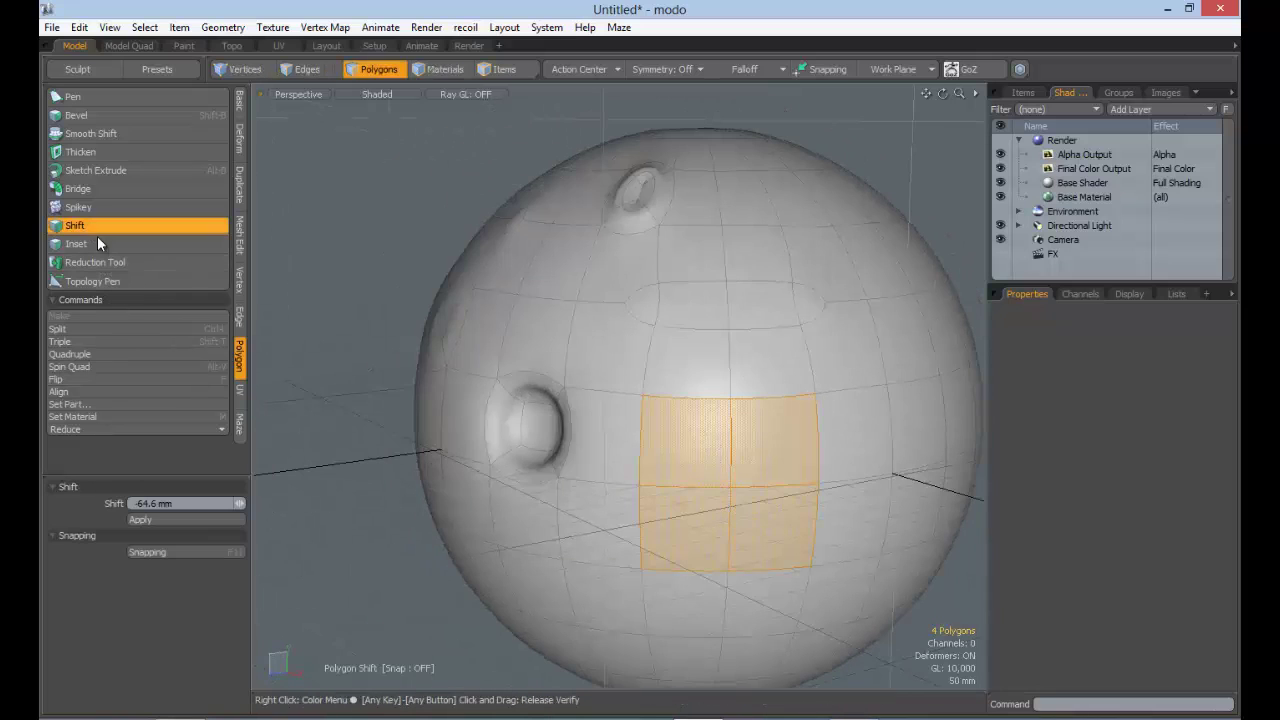
{"action": "left_click_drag", "start_coordinate": [734, 551], "coordinate": [826, 528]}
{"action": "mouse_move", "coordinate": [826, 528]}
{"action": "left_mouse_down"}
{"action": "mouse_move", "coordinate": [826, 450]}
{"action": "mouse_move", "coordinate": [826, 548]}
{"action": "left_mouse_up"}
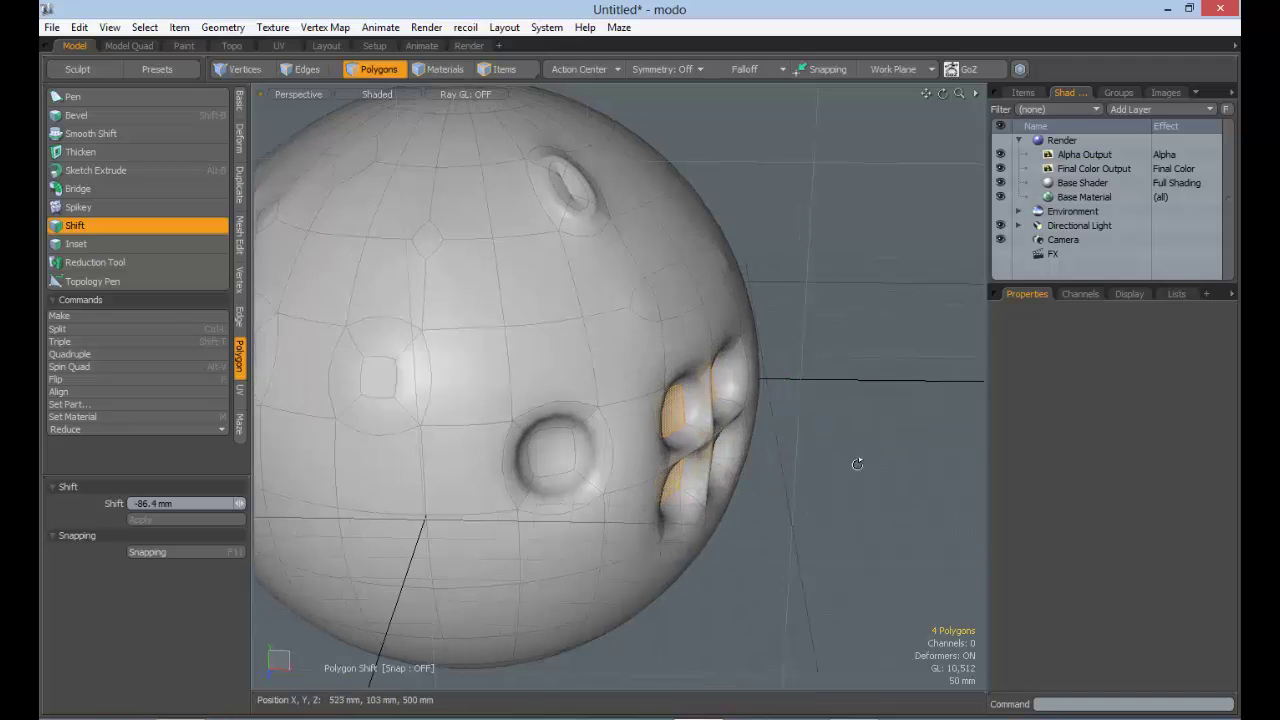
{"action": "left_click_drag", "start_coordinate": [857, 463], "coordinate": [500, 406], "text": "alt"}
Step: Undo the inward shift of the four polygons and their selection
{"action": "key", "text": "ctrl+z"}
{"action": "key", "text": "ctrl+z"}
{"action": "key", "text": "ctrl+z"}
{"action": "key", "text": "ctrl+z"}
{"action": "key", "text": "ctrl+z"}
{"action": "key", "text": "ctrl+z"}
Step: Select a two-by-two block of polygons, compare the Shift and Inset tools without applying them, and clear the selection
{"action": "left_click_drag", "start_coordinate": [500, 406], "coordinate": [490, 578], "text": "alt+shift"}
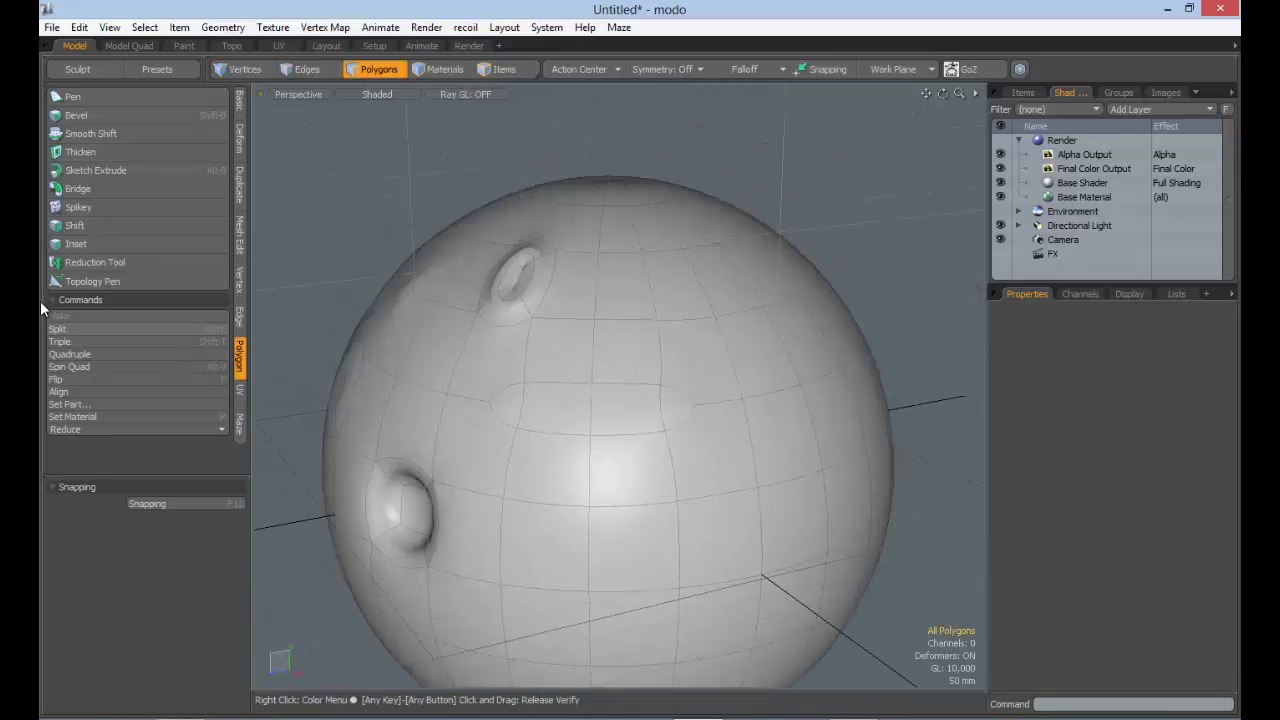
{"action": "left_click_drag", "start_coordinate": [767, 476], "coordinate": [500, 318], "text": "alt+shift"}
{"action": "left_click", "coordinate": [628, 423]}
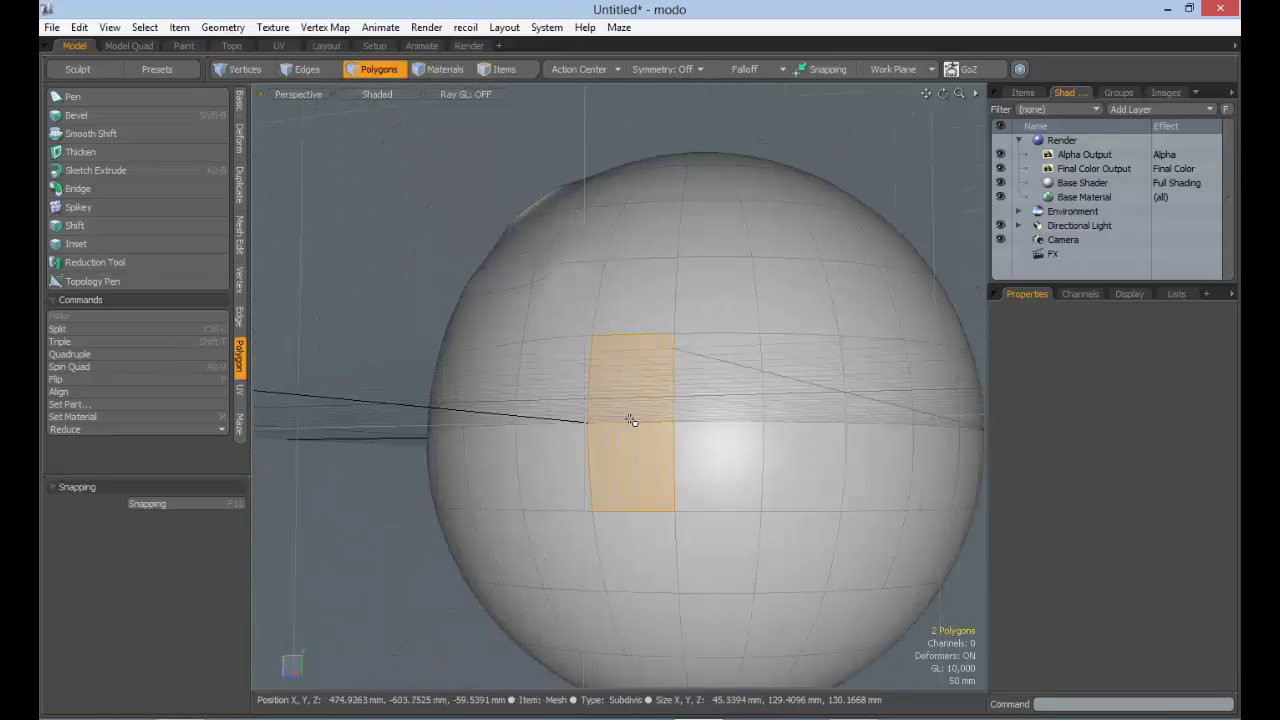
{"action": "left_click_drag", "start_coordinate": [709, 380], "coordinate": [634, 376], "text": "alt"}
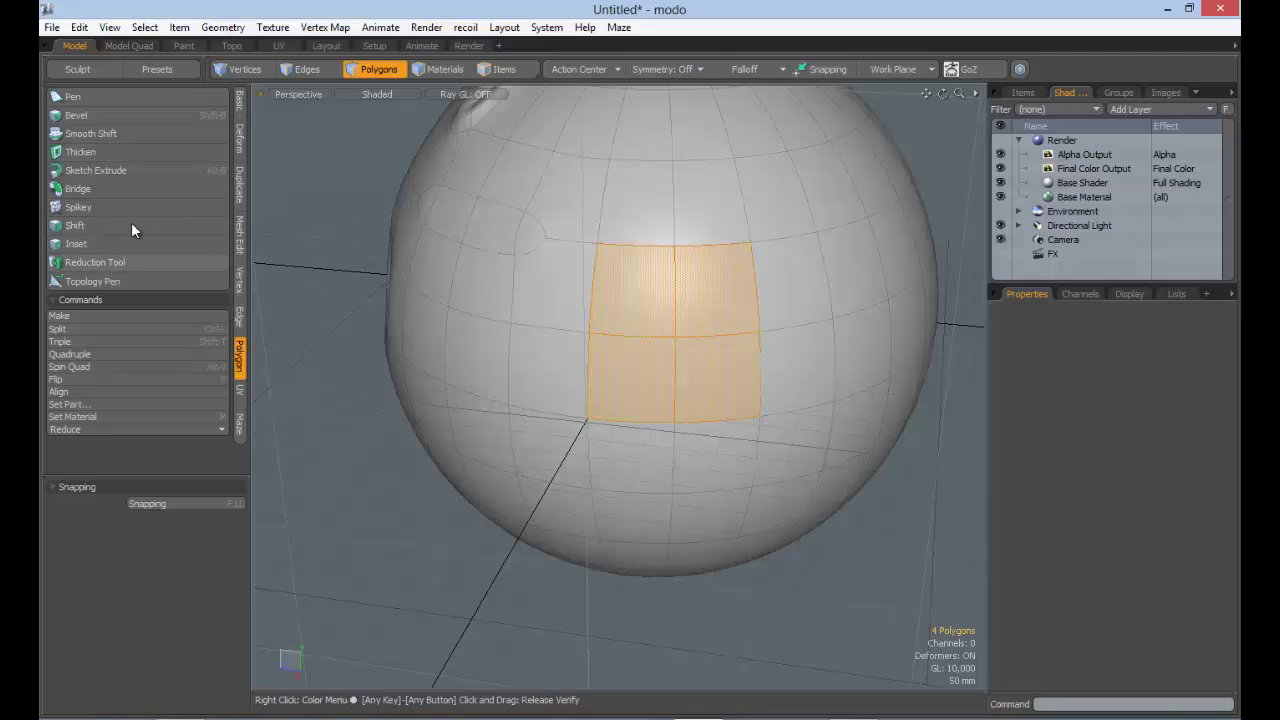
{"action": "left_click", "coordinate": [80, 227]}
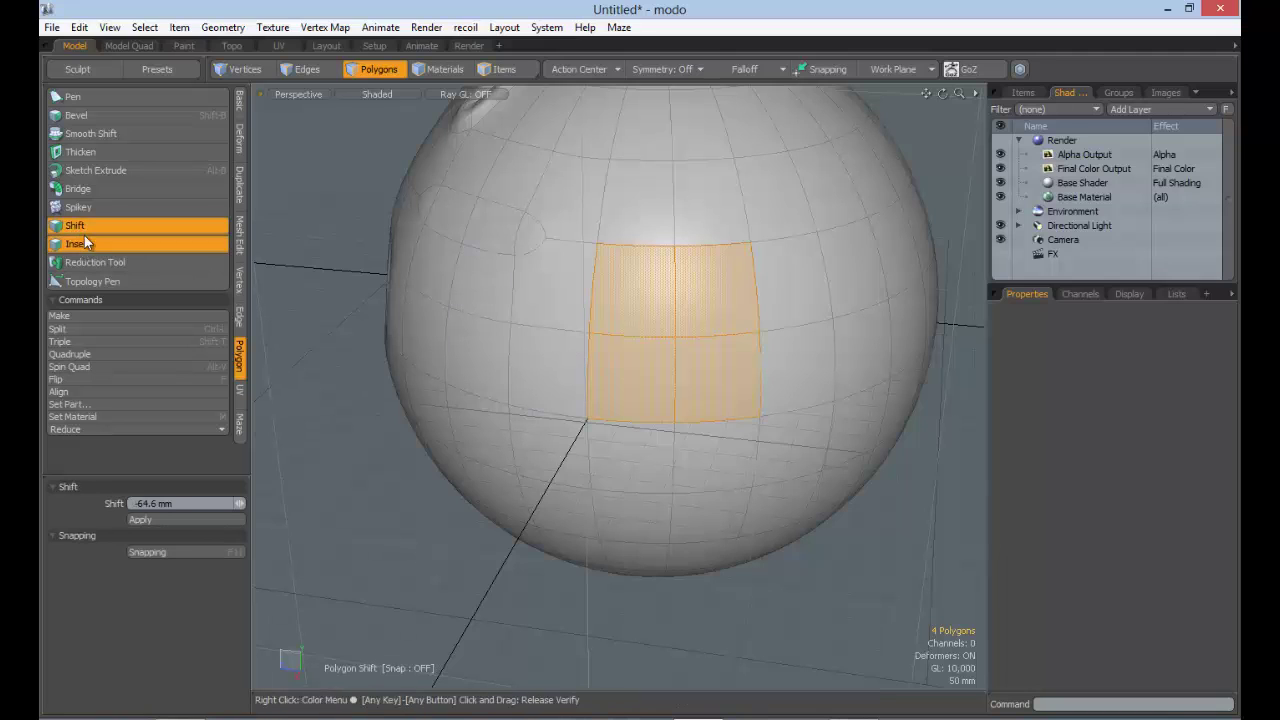
{"action": "left_click", "coordinate": [82, 239]}
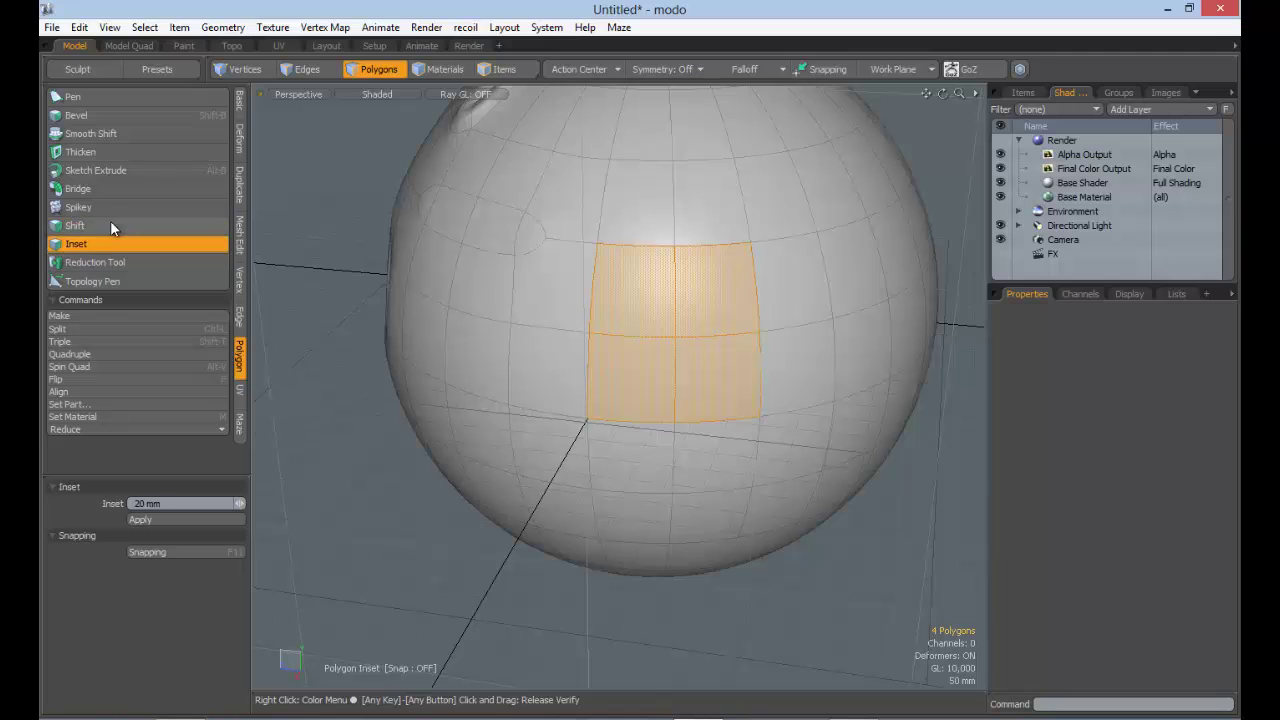
{"action": "left_click", "coordinate": [109, 222]}
{"action": "key", "text": "space"}
{"action": "left_click", "coordinate": [341, 313]}
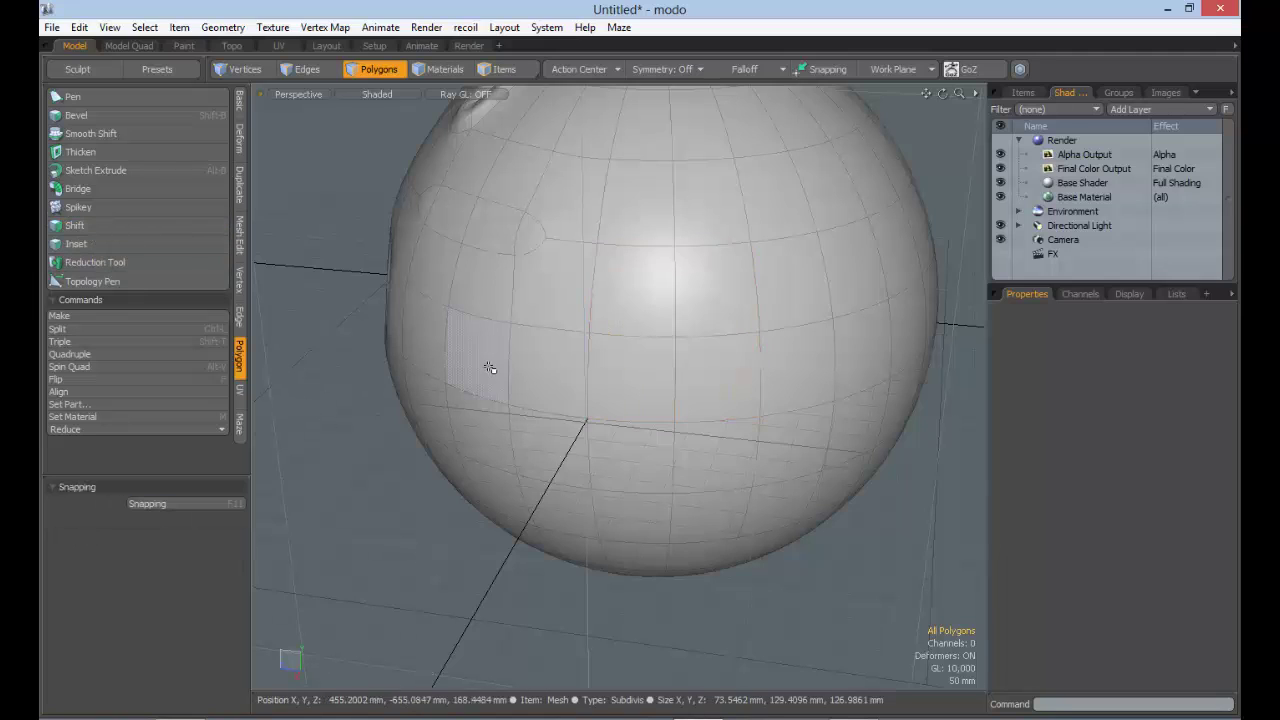
{"action": "left_click", "coordinate": [655, 296]}
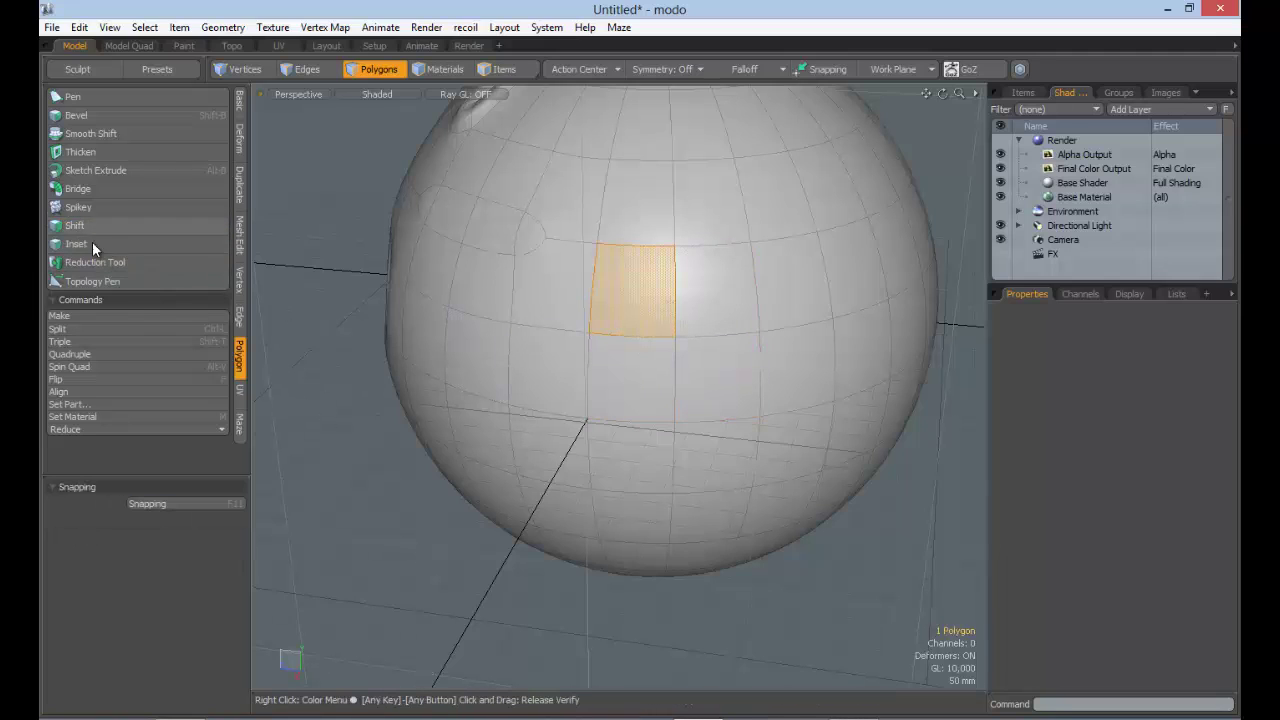
{"action": "left_click", "coordinate": [386, 317]}
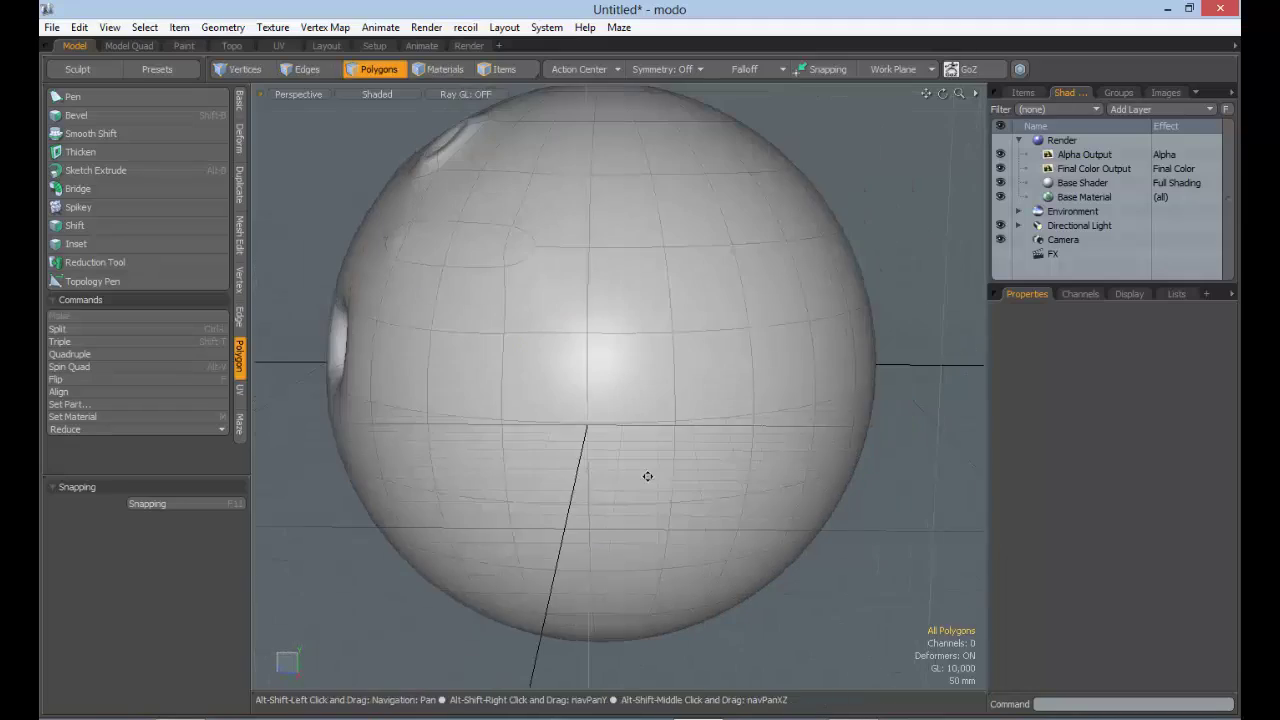